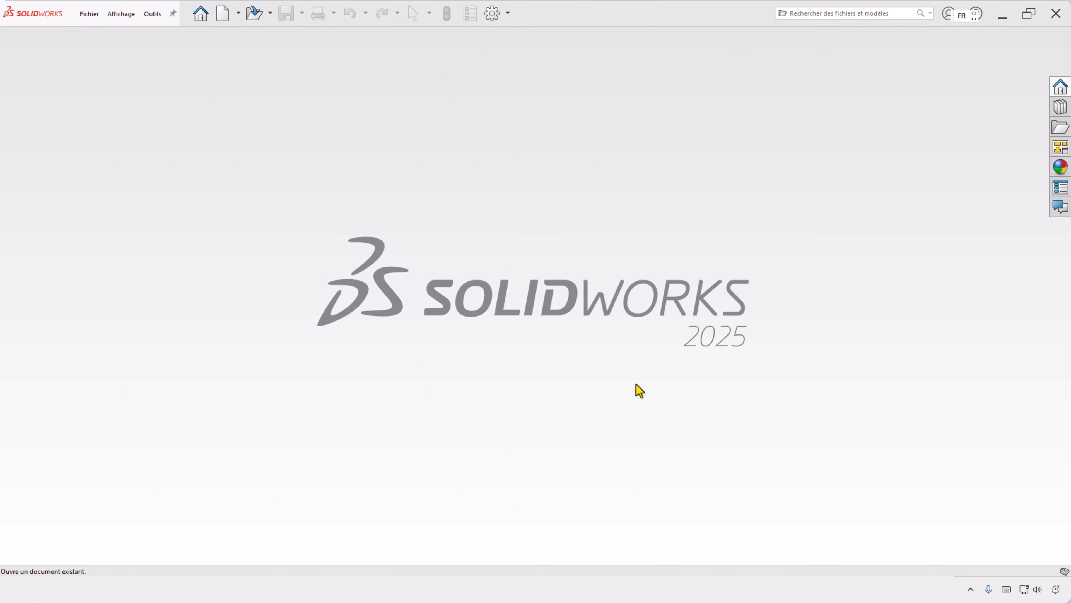
- Create a new drawing on a standard A4 (ISO) sheet with its sheet format displayed
{"action": "left_click", "coordinate": [229, 16]}
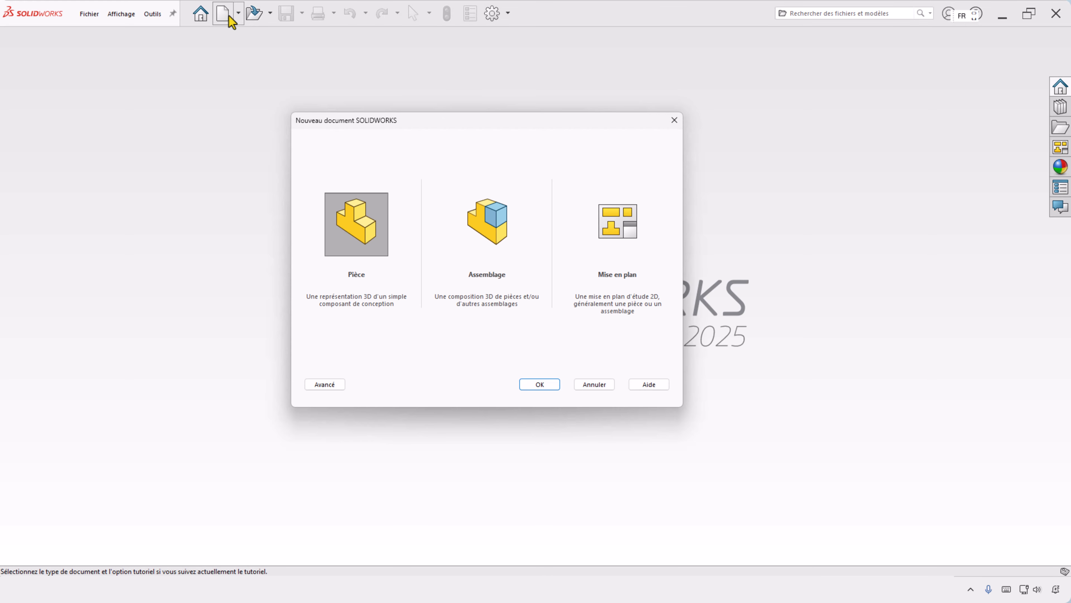
{"action": "left_click", "coordinate": [544, 385]}
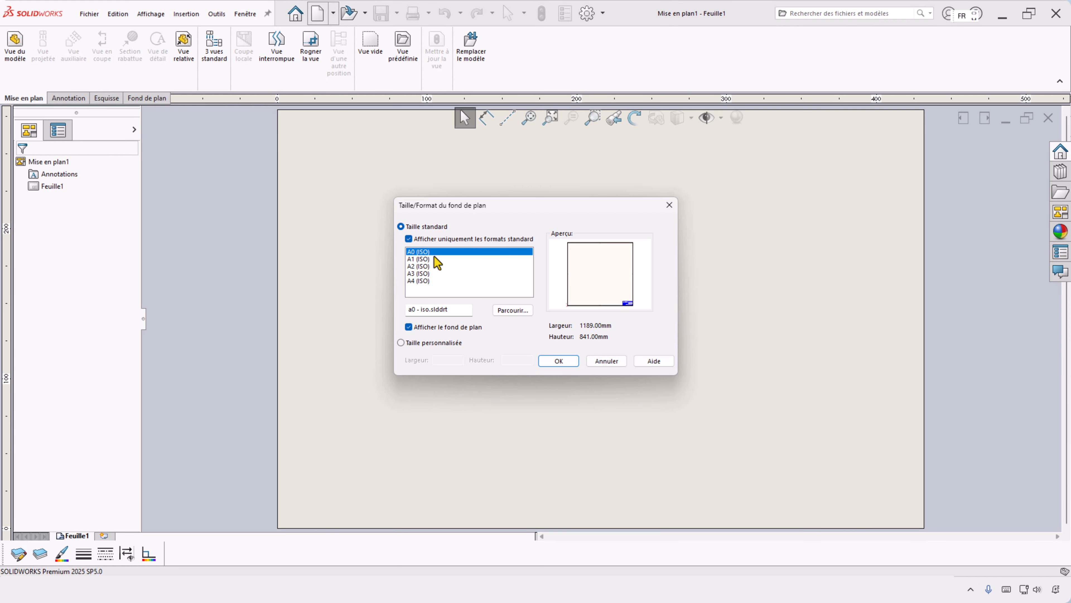
{"action": "left_click", "coordinate": [409, 240]}
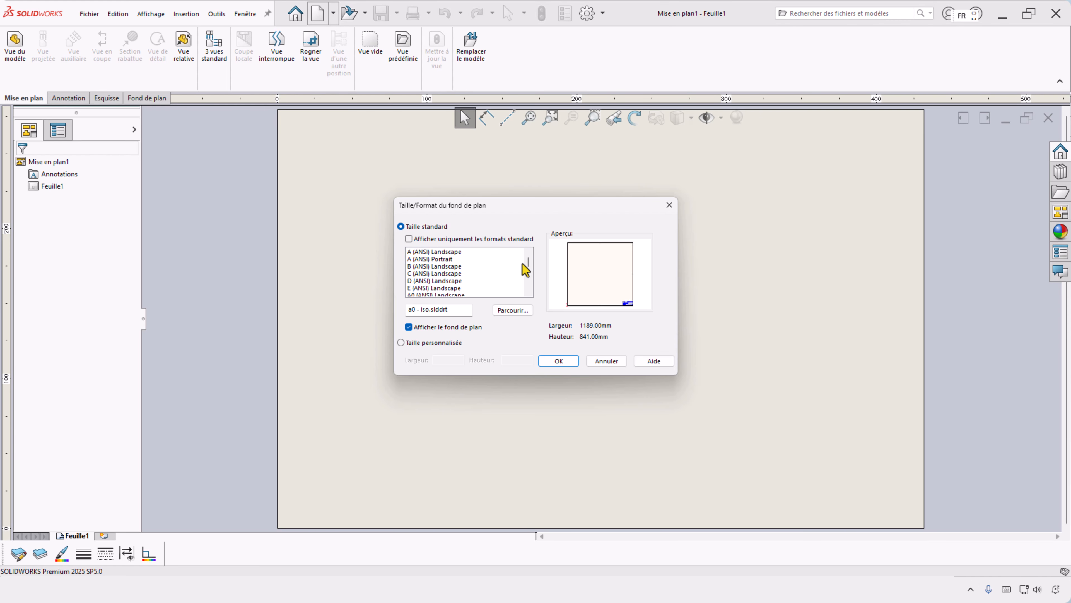
{"action": "scroll", "coordinate": [528, 266], "scroll_direction": "down", "scroll_amount": 2}
{"action": "scroll", "coordinate": [529, 270], "scroll_direction": "down", "scroll_amount": 2}
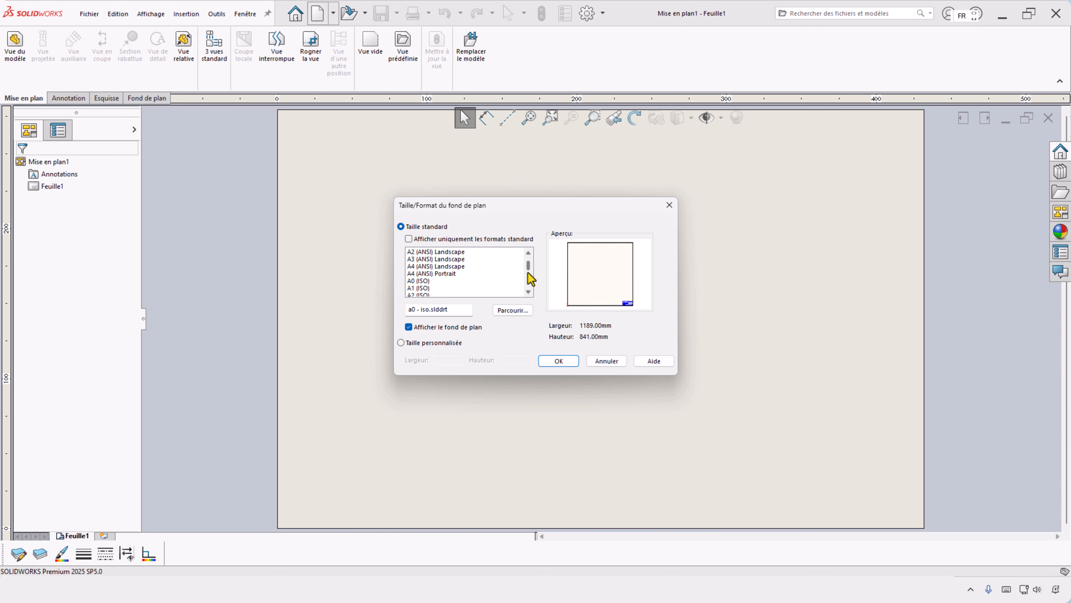
{"action": "scroll", "coordinate": [530, 279], "scroll_direction": "down", "scroll_amount": 4}
{"action": "left_click", "coordinate": [408, 239]}
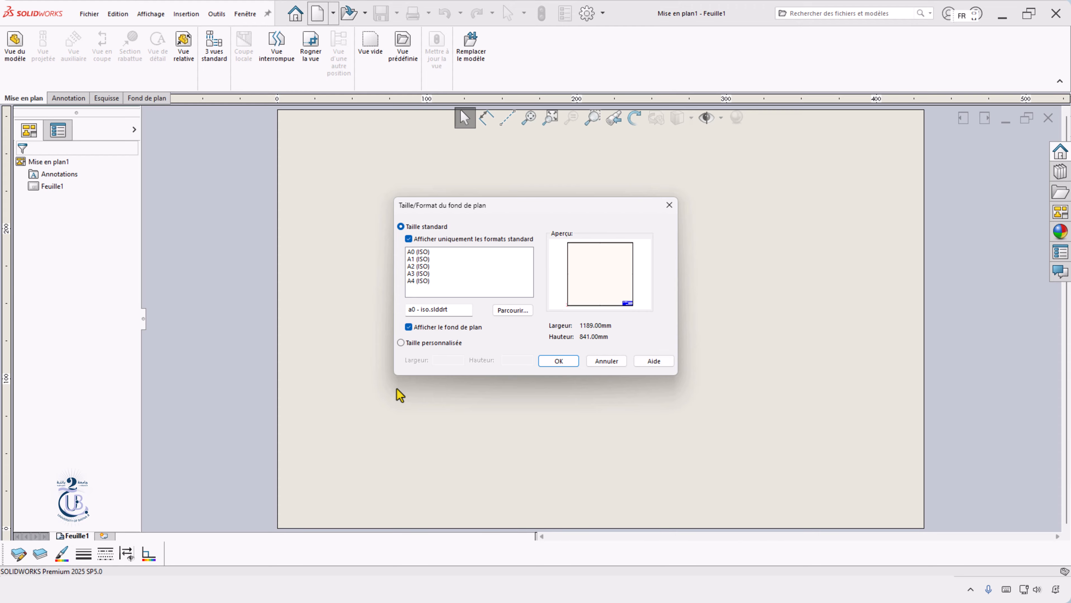
{"action": "left_click", "coordinate": [401, 342]}
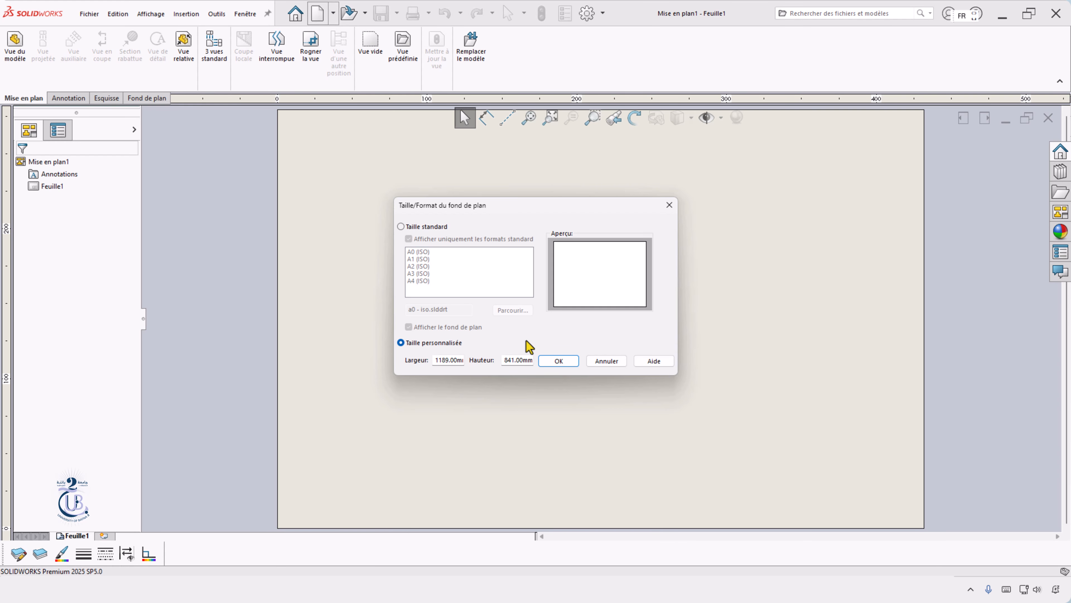
{"action": "left_click", "coordinate": [401, 226]}
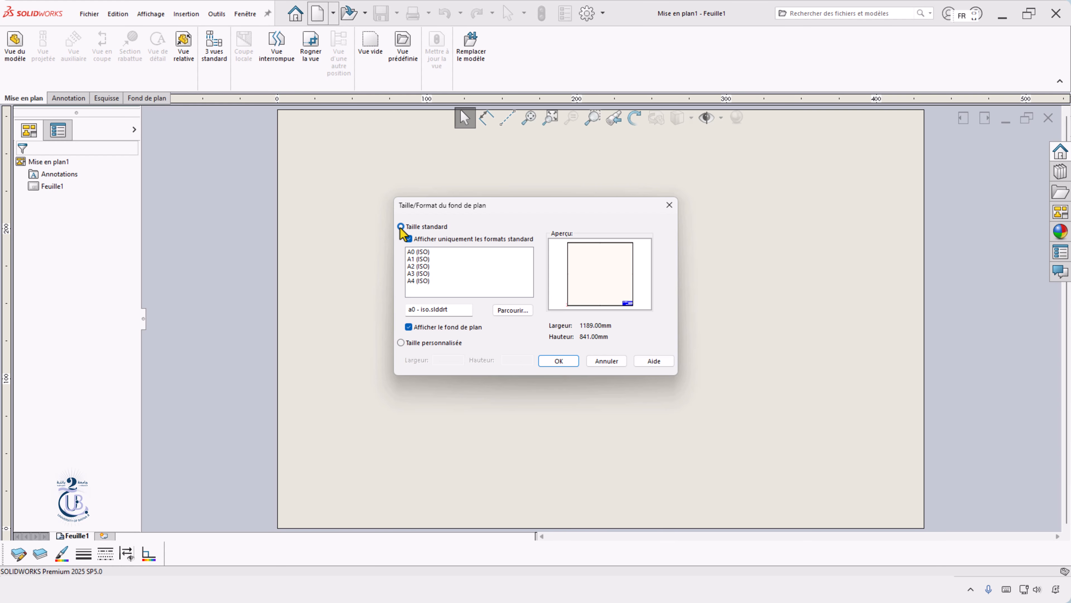
{"action": "double_click", "coordinate": [417, 281]}
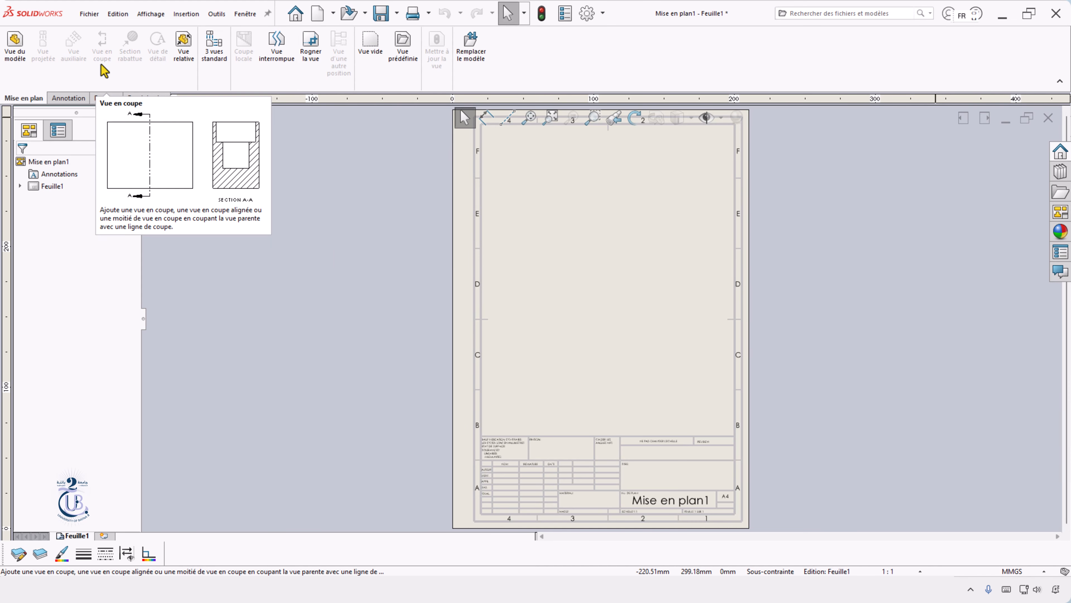
- Examine the available annotation, sheet format, sketch and drawing view commands, and the list of optional toolbars
{"action": "left_click", "coordinate": [66, 99]}
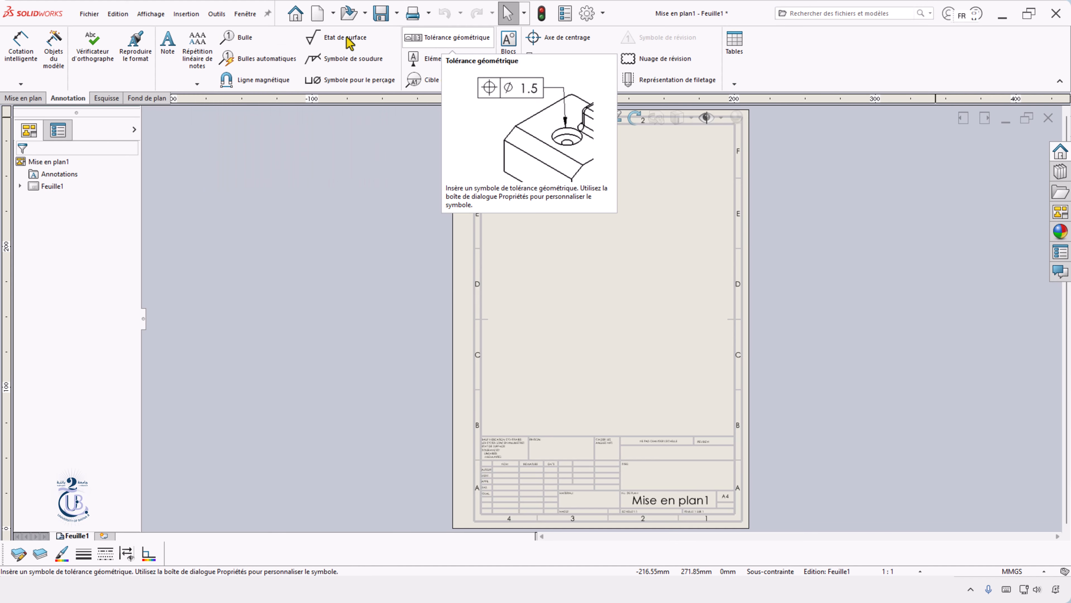
{"action": "left_click", "coordinate": [350, 48]}
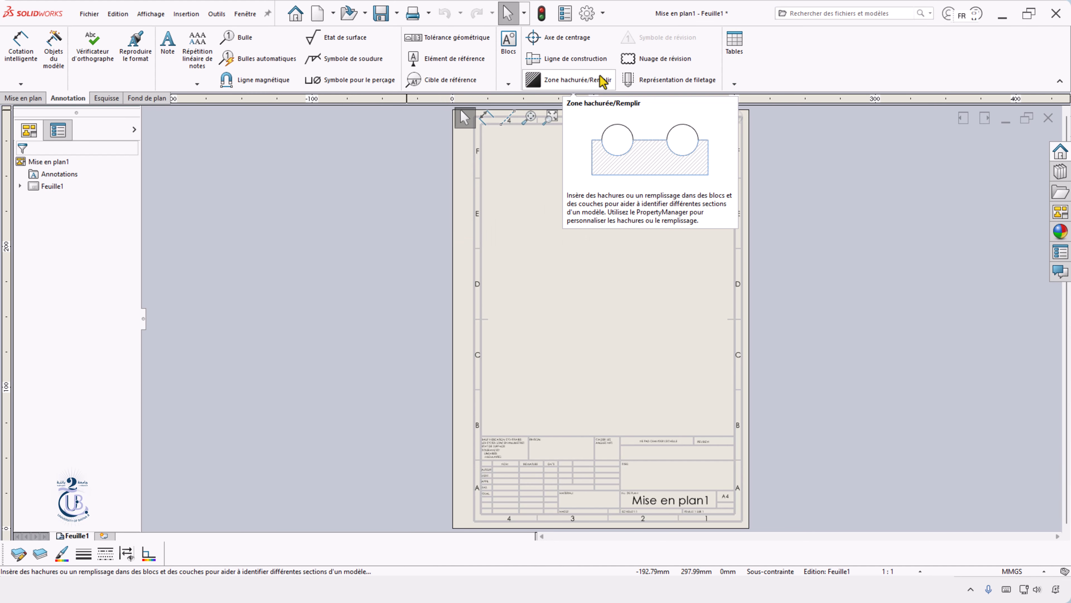
{"action": "left_click", "coordinate": [148, 99]}
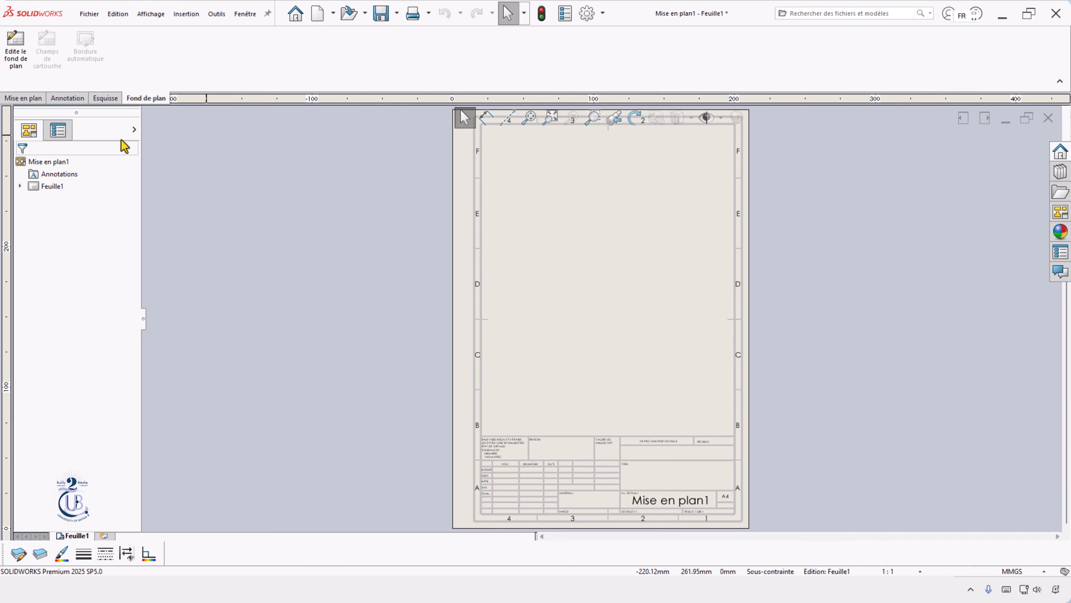
{"action": "left_click", "coordinate": [106, 99]}
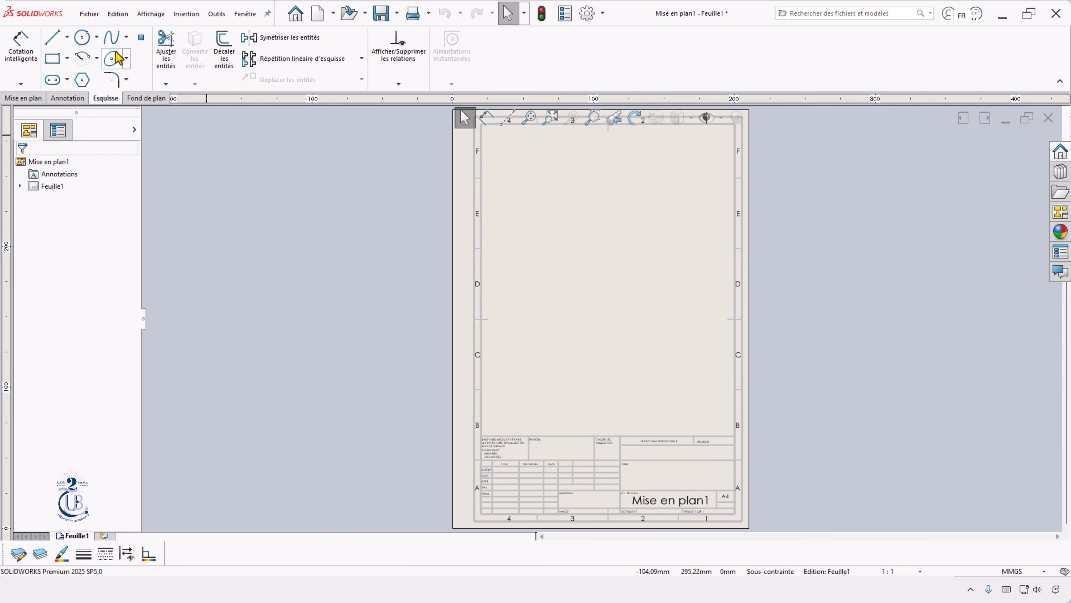
{"action": "left_click", "coordinate": [24, 98]}
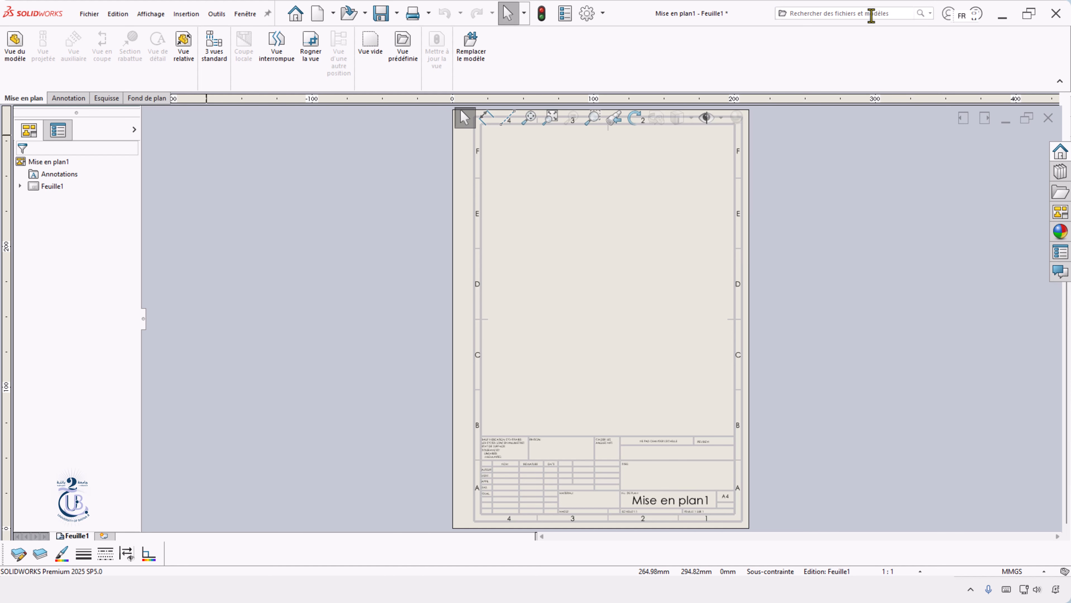
{"action": "right_click", "coordinate": [857, 64]}
{"action": "mouse_move", "coordinate": [919, 114]}
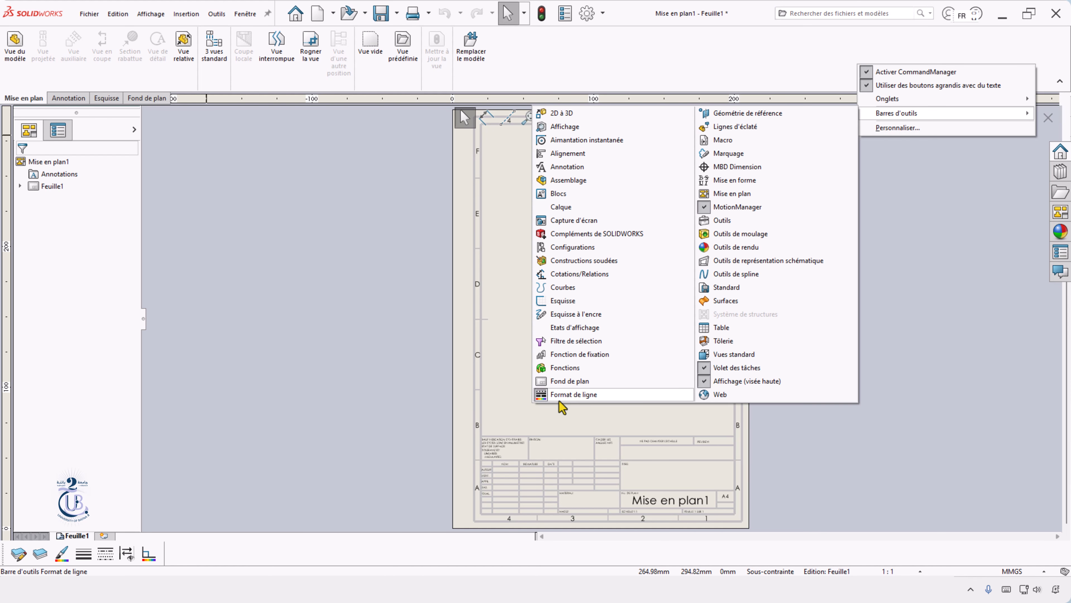
{"action": "left_click", "coordinate": [331, 398]}
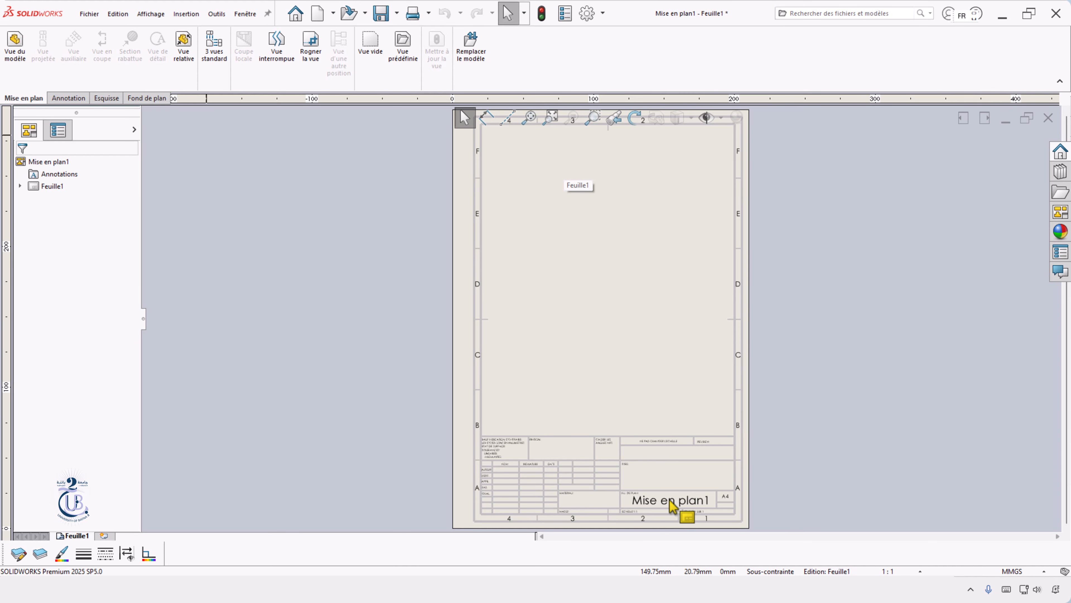
- Inspect the title block of the A4 sheet up close, then fit the whole sheet in view
{"action": "scroll", "coordinate": [670, 519], "scroll_direction": "down", "scroll_amount": 2}
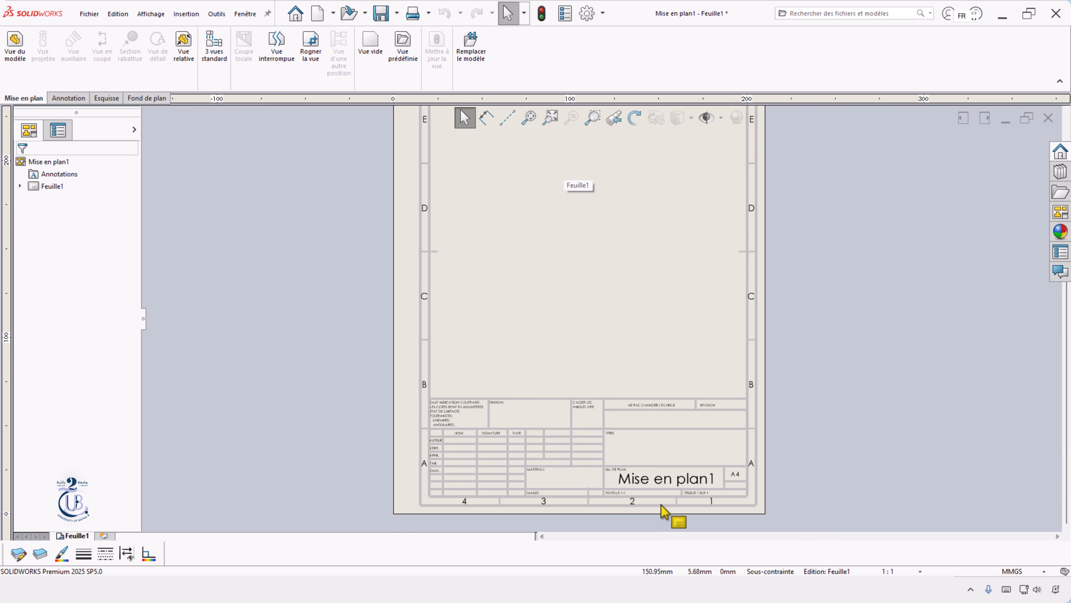
{"action": "scroll", "coordinate": [674, 502], "scroll_direction": "down", "scroll_amount": 5}
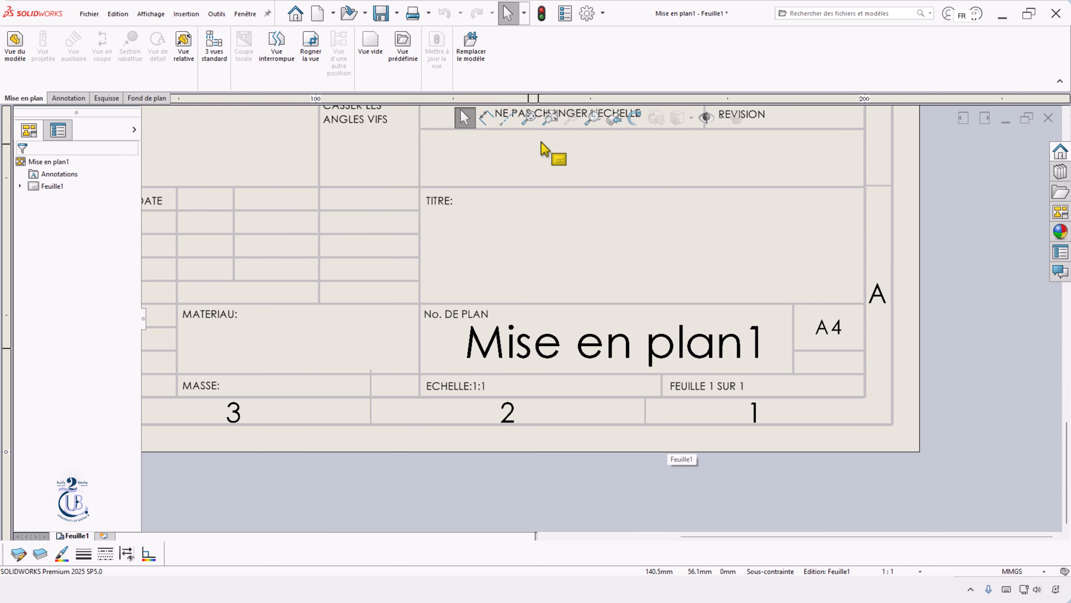
{"action": "left_click", "coordinate": [550, 120]}
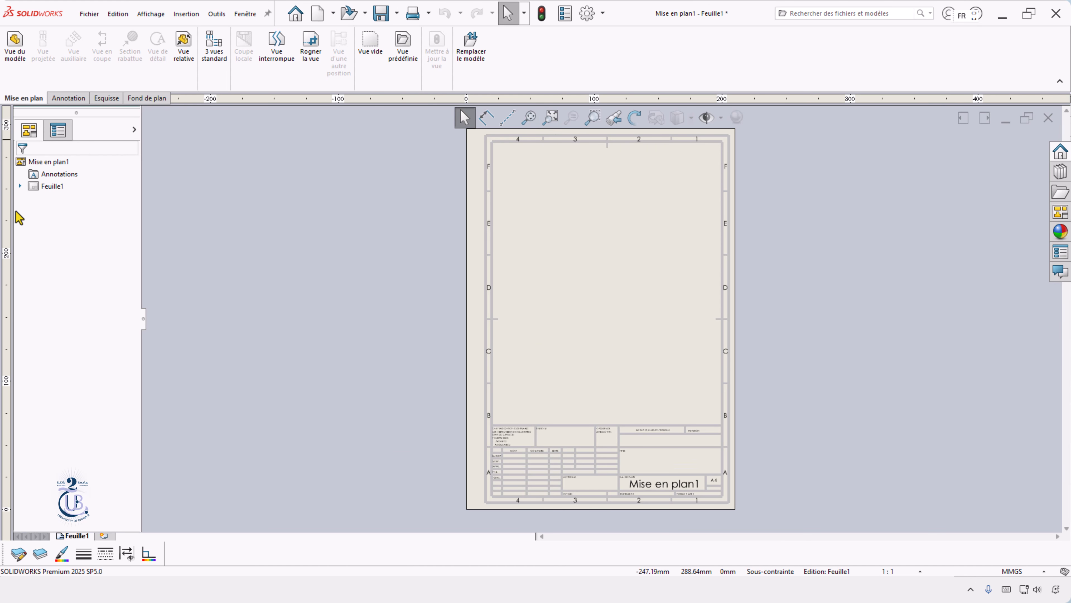
- Review the sheet's properties, its zone parameters and the available sheet scales without changing anything
{"action": "right_click", "coordinate": [47, 190]}
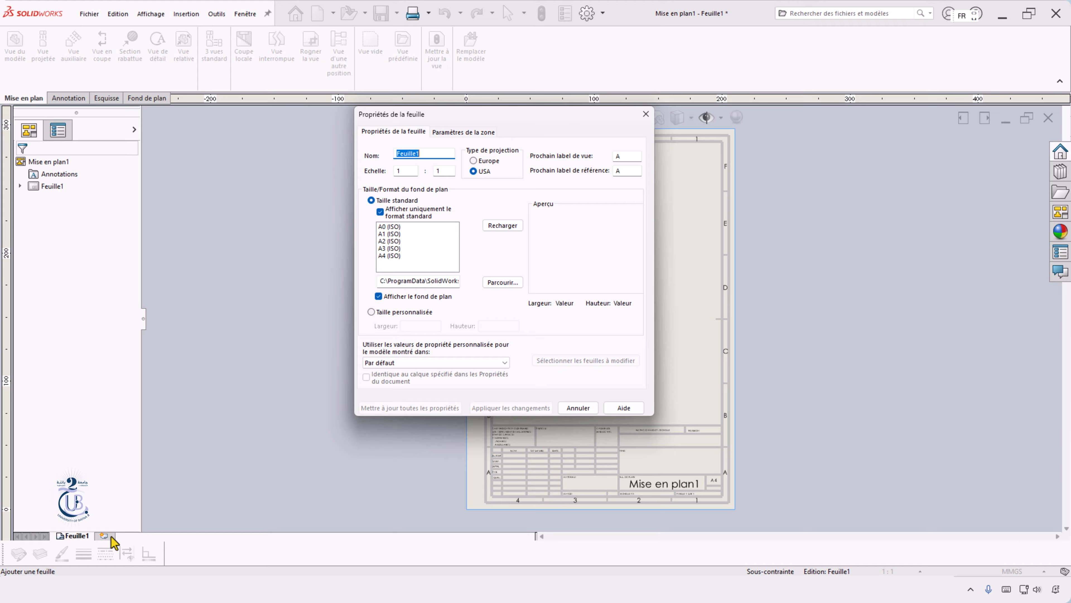
{"action": "left_click", "coordinate": [407, 171]}
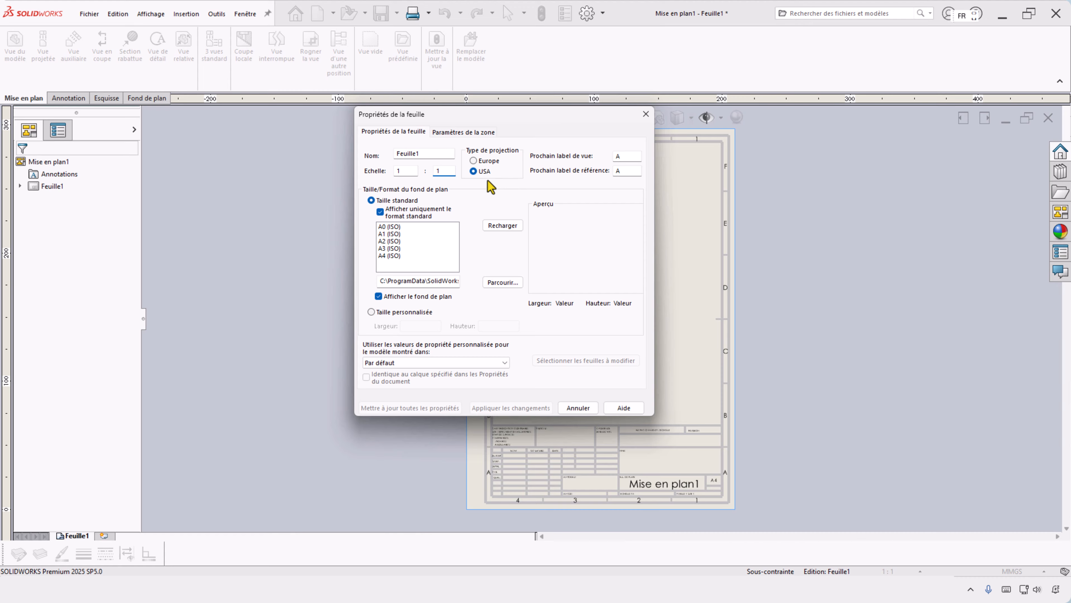
{"action": "left_click", "coordinate": [462, 133]}
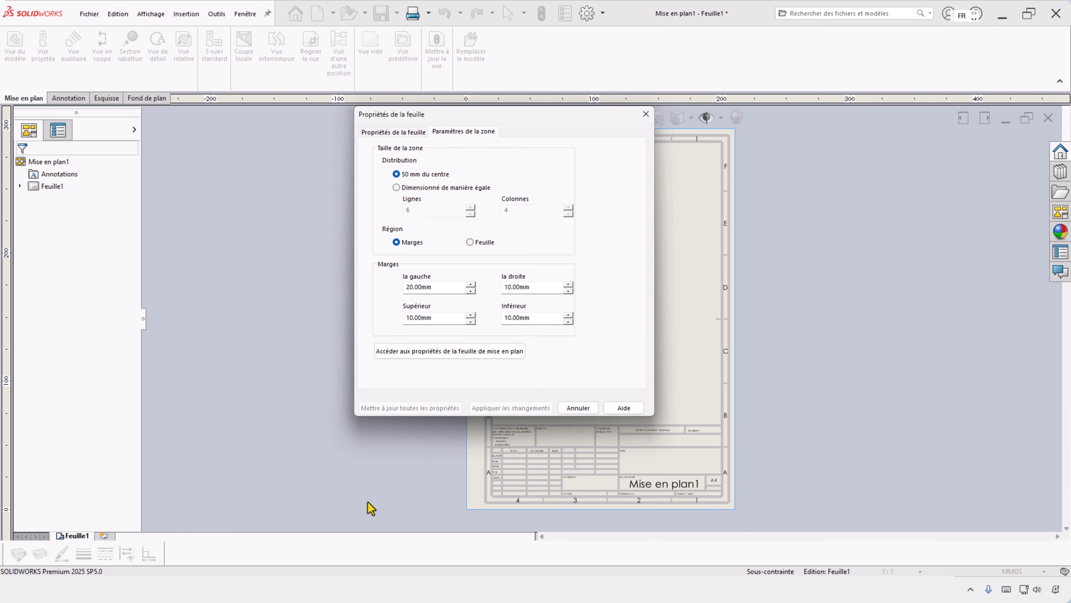
{"action": "left_click", "coordinate": [399, 134]}
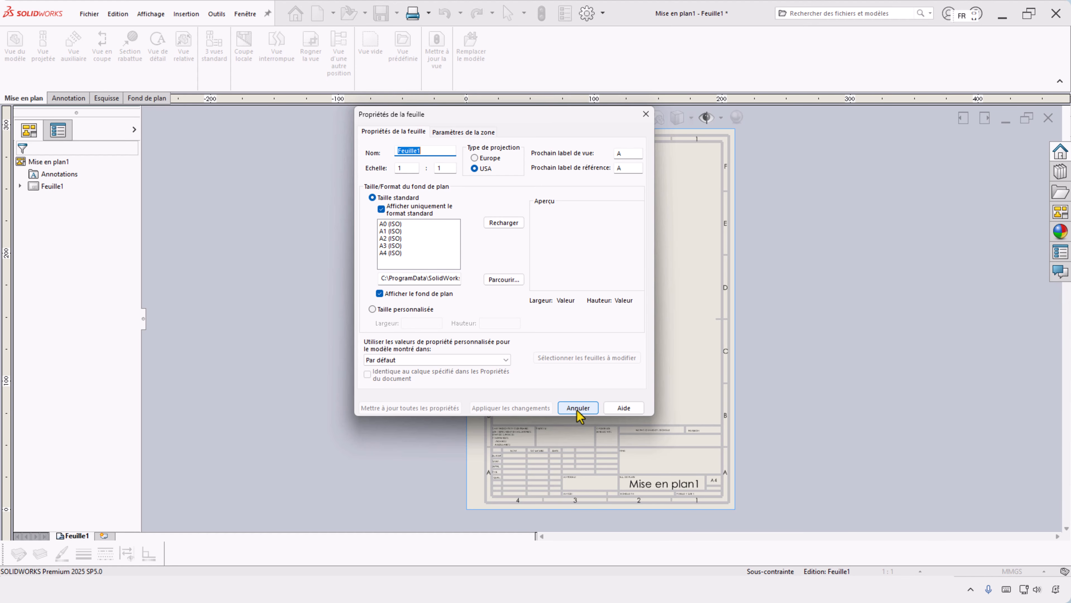
{"action": "left_click", "coordinate": [574, 412]}
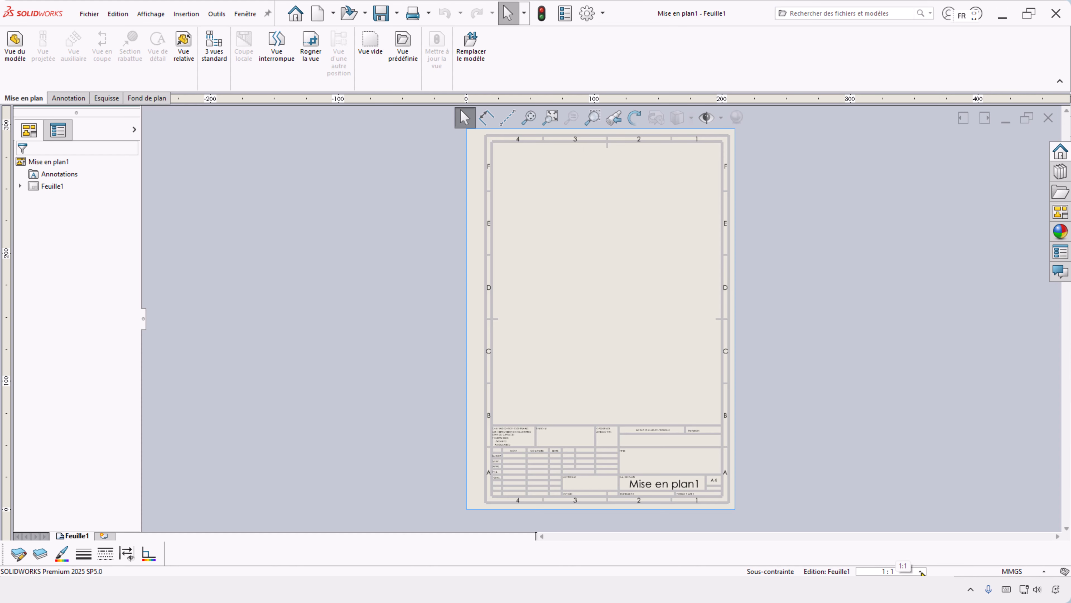
{"action": "left_click", "coordinate": [922, 571]}
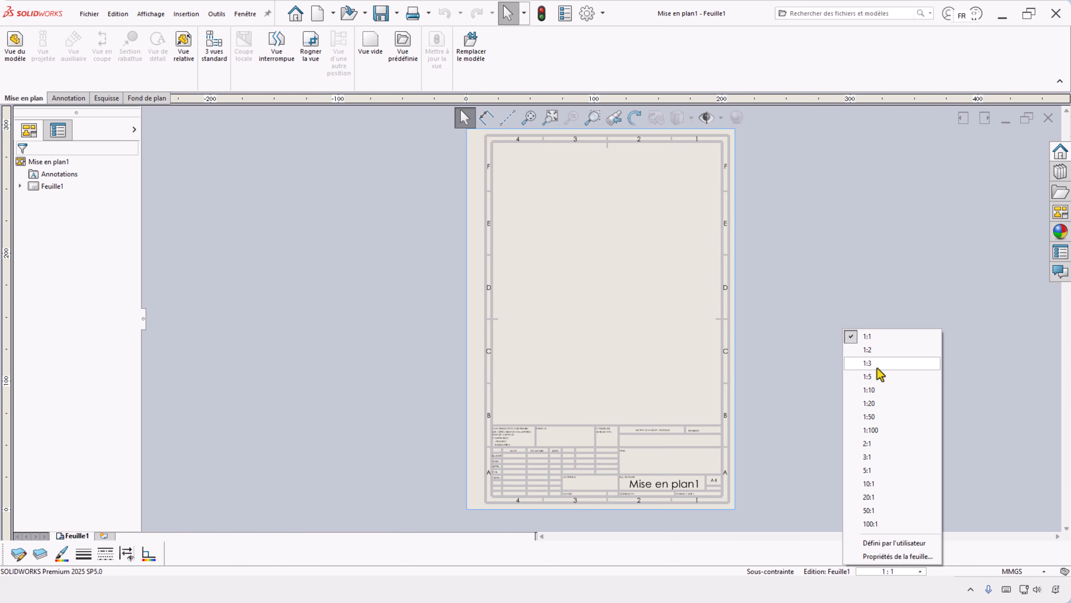
{"action": "left_click", "coordinate": [811, 237]}
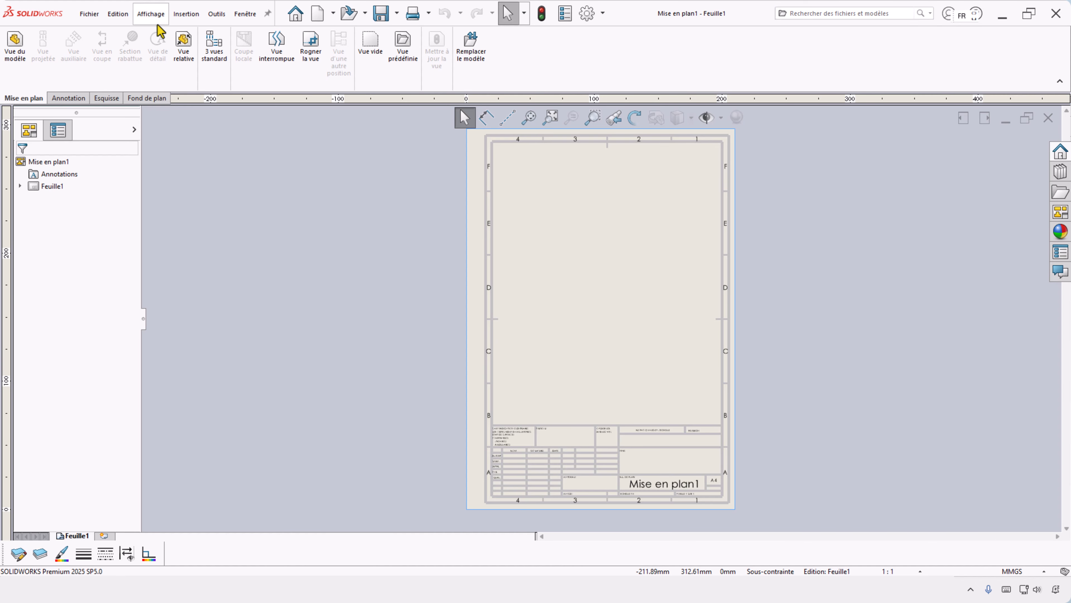
{"action": "left_click", "coordinate": [254, 15]}
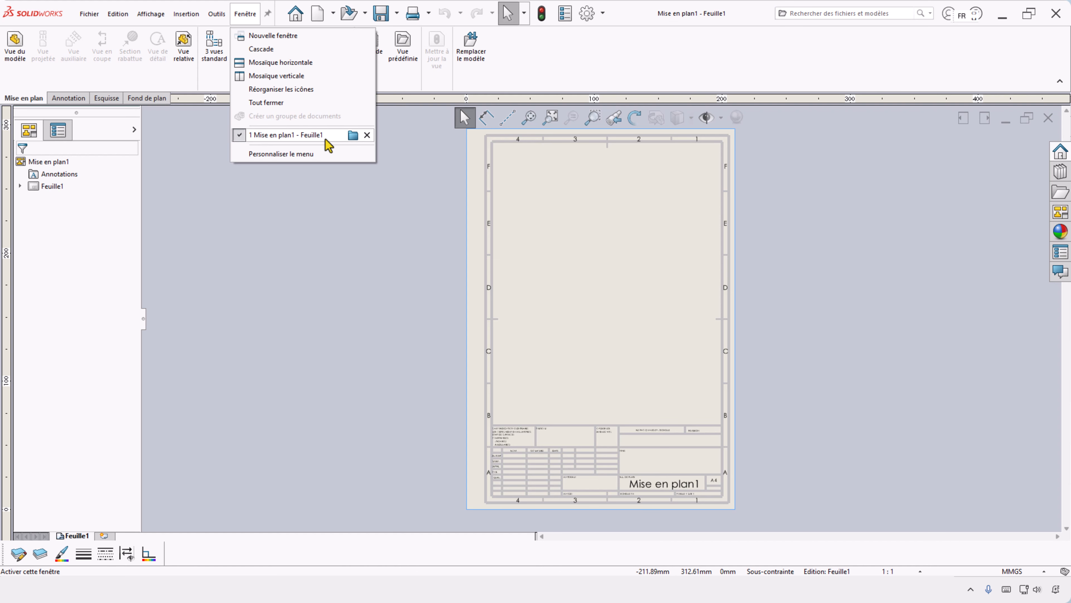
{"action": "left_click", "coordinate": [290, 206]}
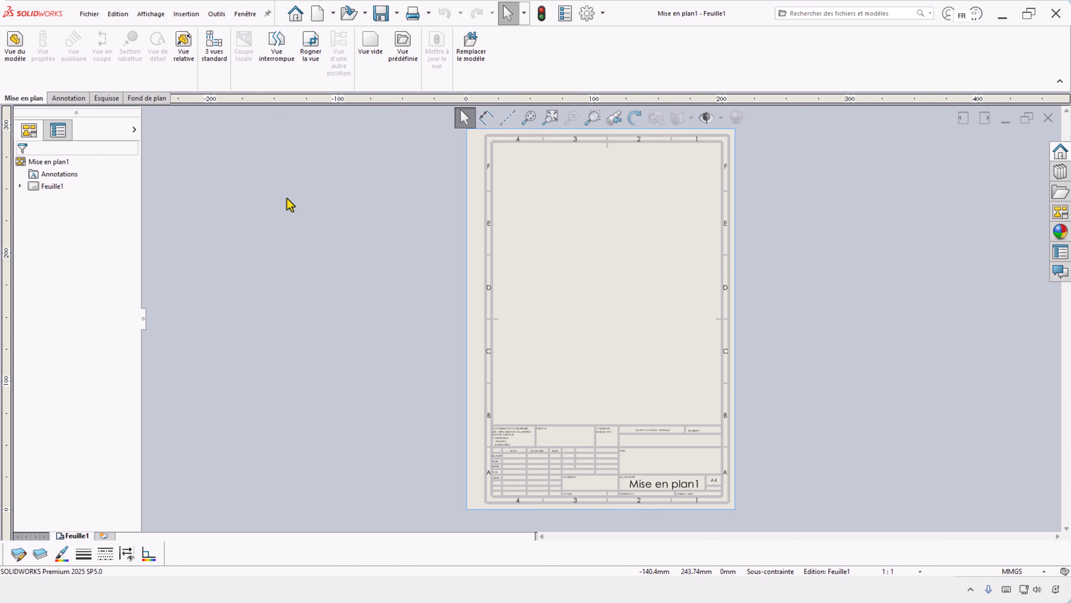
- Insert a front (Face) model view of the Mors mobile-C2-3 part, centred in the upper area of the sheet
{"action": "left_click", "coordinate": [16, 59]}
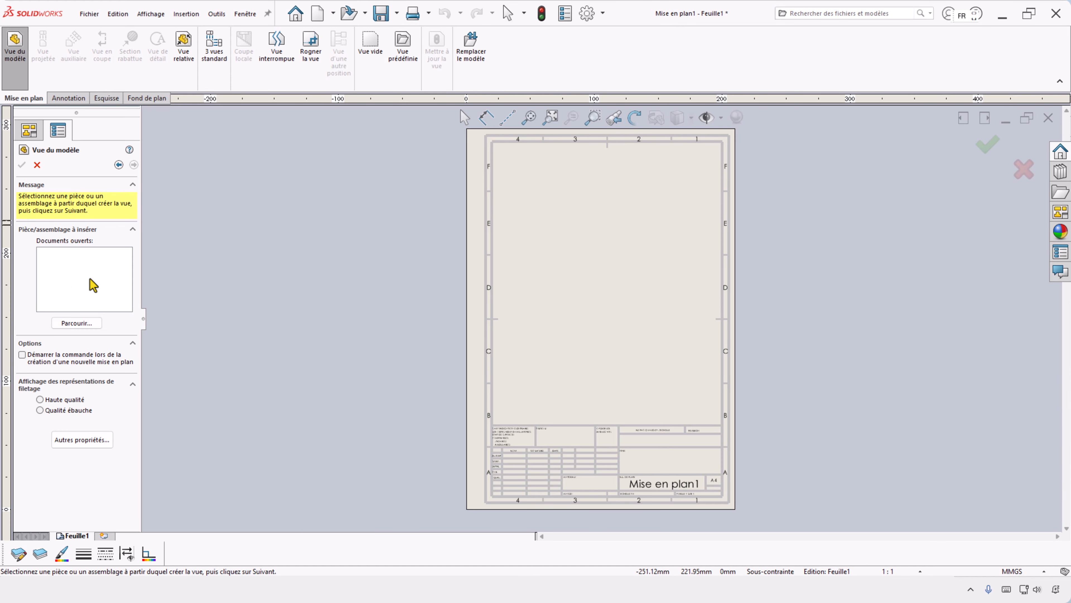
{"action": "left_click", "coordinate": [76, 322]}
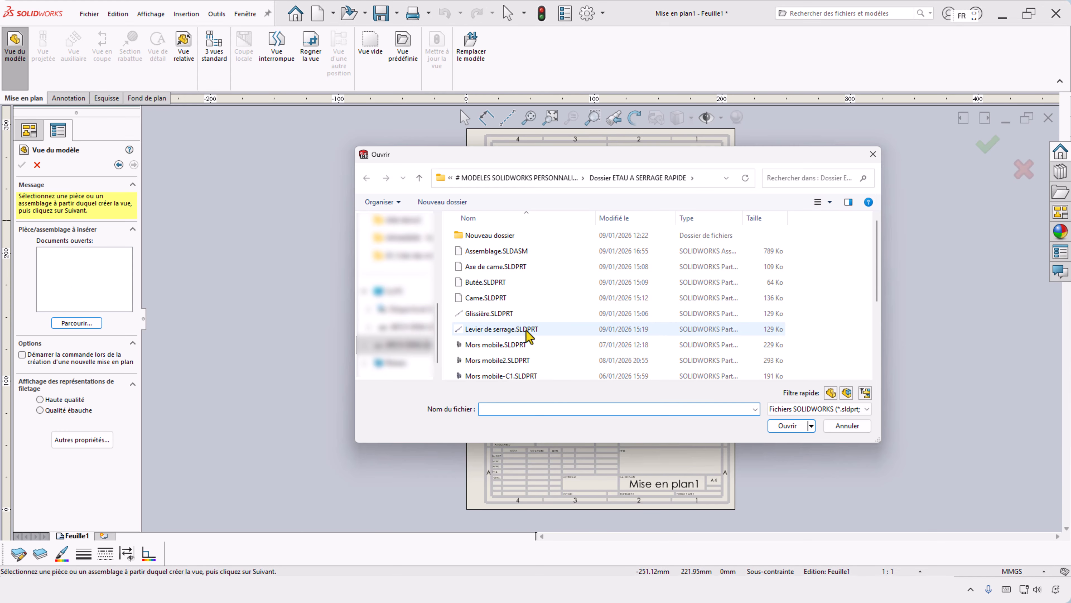
{"action": "scroll", "coordinate": [535, 334], "scroll_direction": "down", "scroll_amount": 2}
{"action": "double_click", "coordinate": [502, 341]}
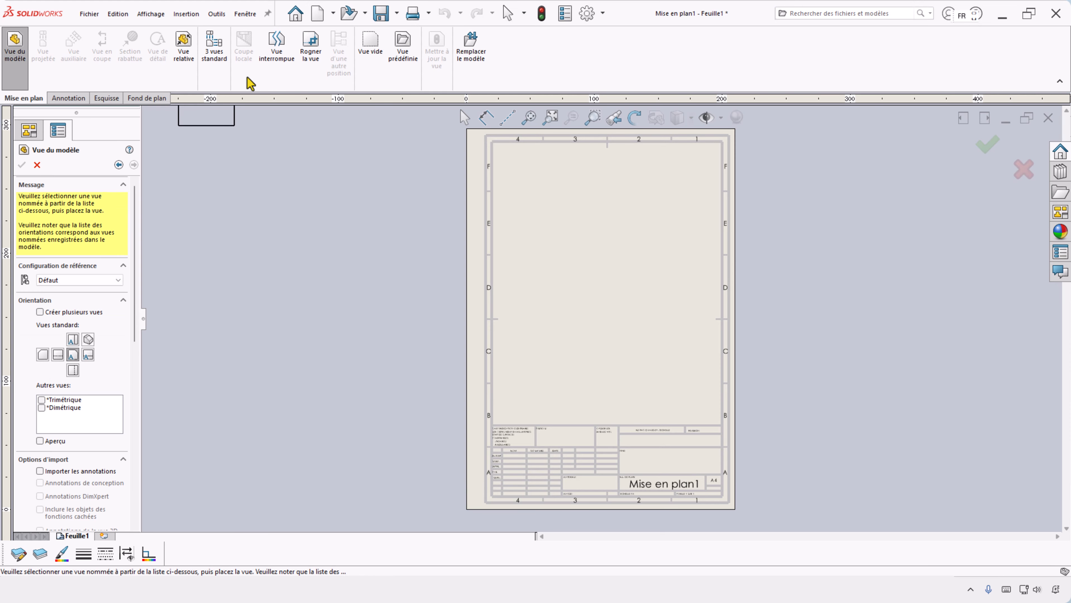
{"action": "left_click", "coordinate": [246, 14]}
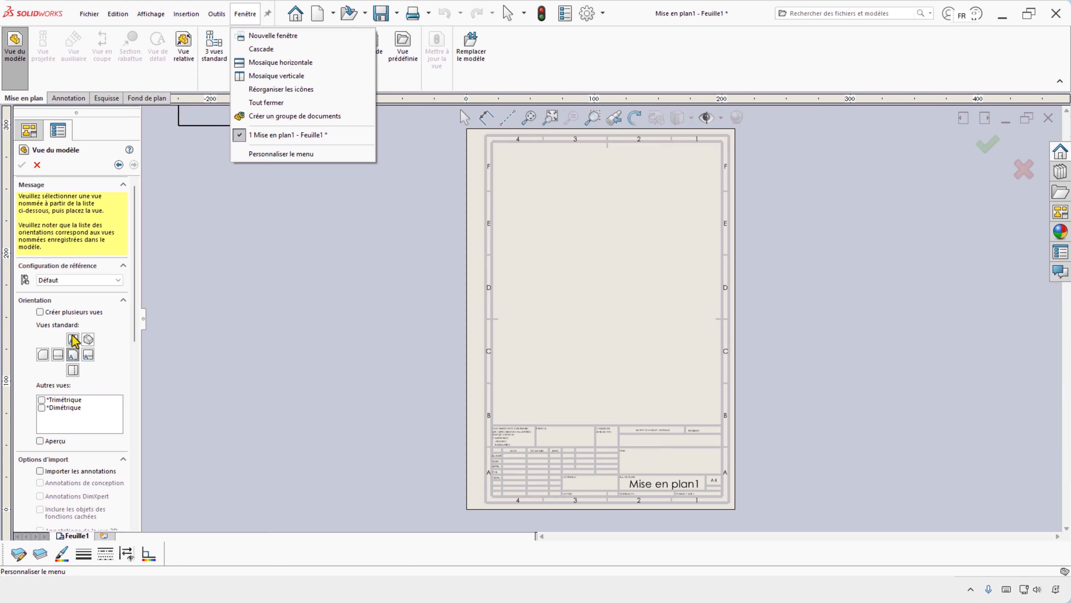
{"action": "left_click", "coordinate": [75, 355]}
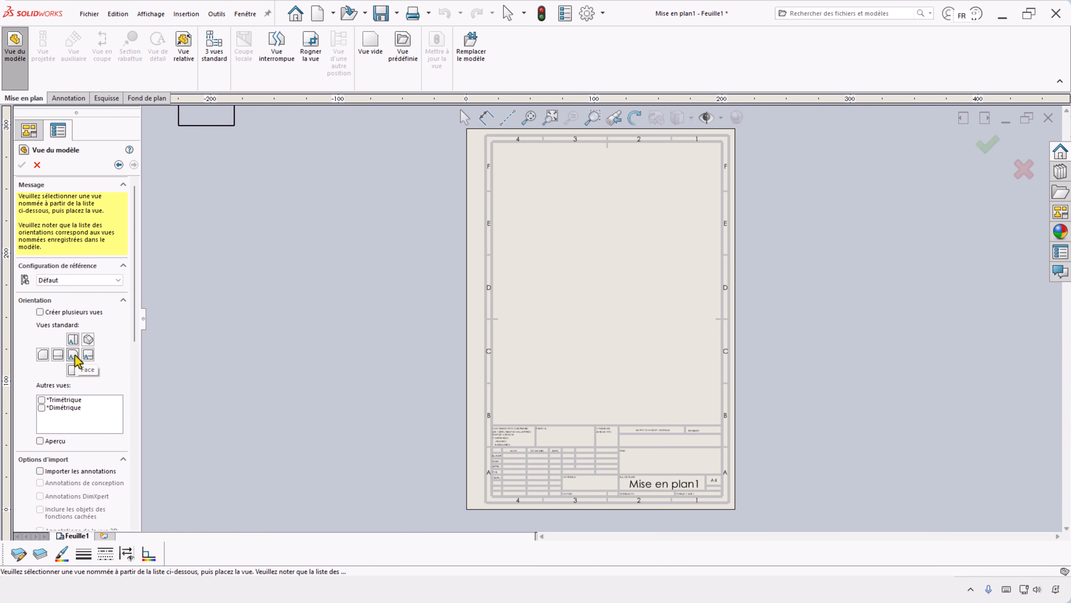
{"action": "left_click", "coordinate": [75, 356]}
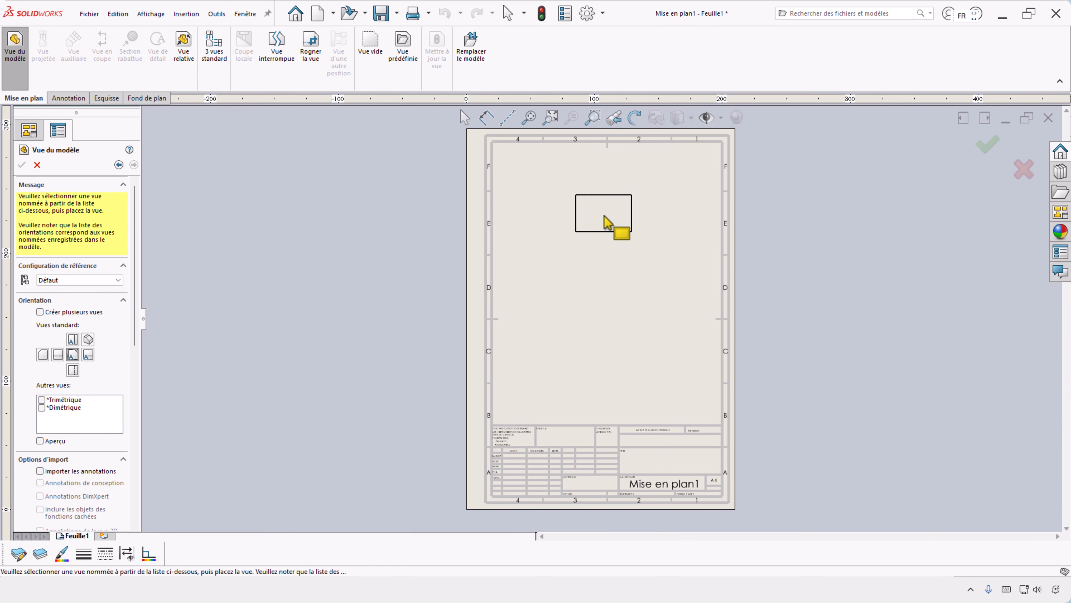
{"action": "left_click", "coordinate": [604, 215]}
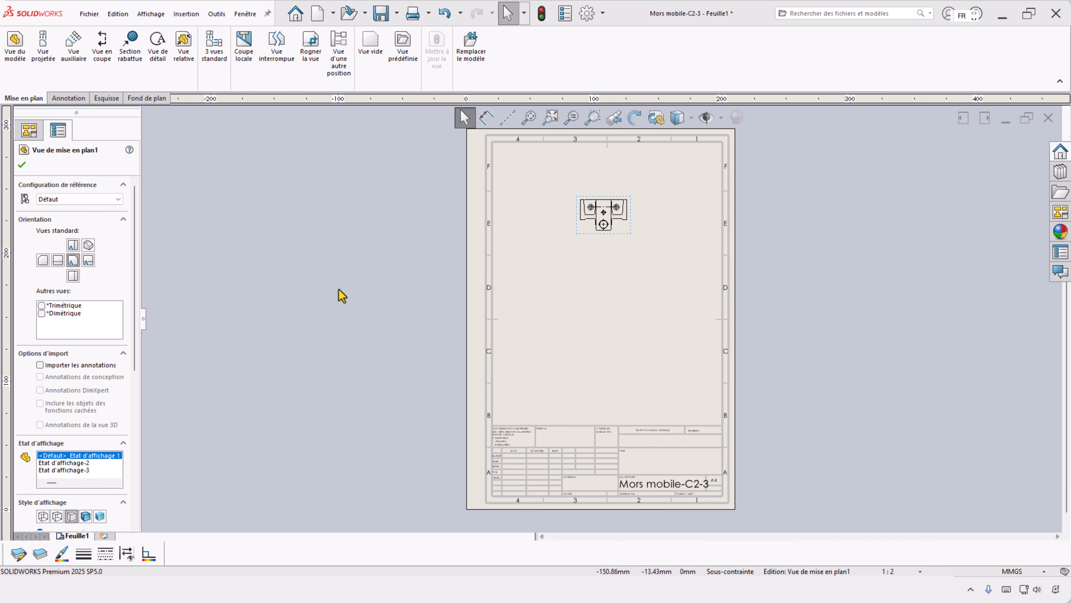
- In the sheet format, add a horizontal dimension between the upper corners of the inner frame and return to editing the sheet
{"action": "right_click", "coordinate": [516, 190]}
{"action": "right_click", "coordinate": [513, 183]}
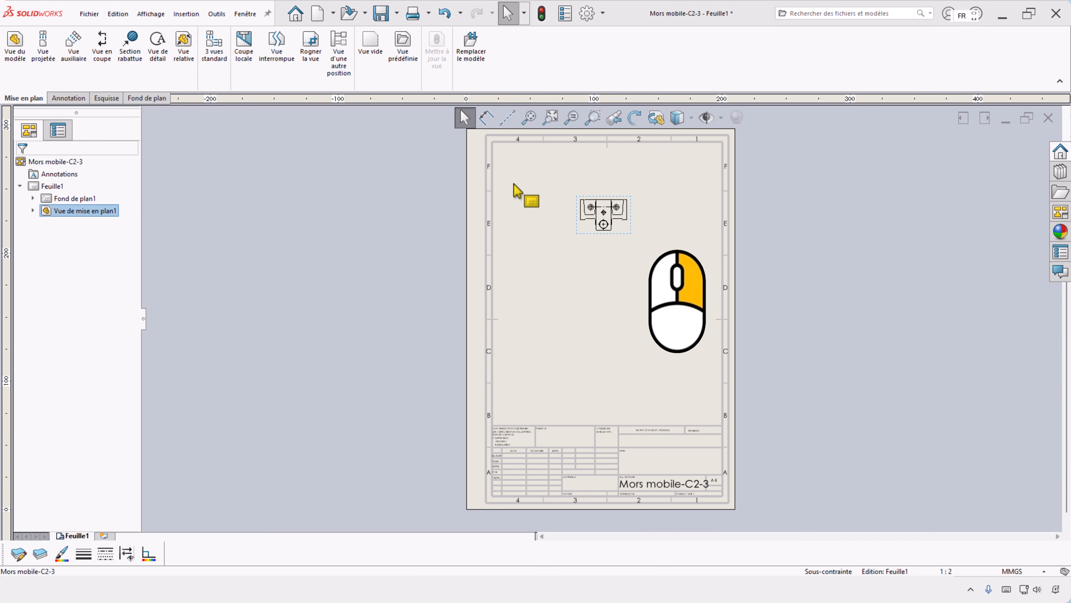
{"action": "left_click", "coordinate": [561, 262]}
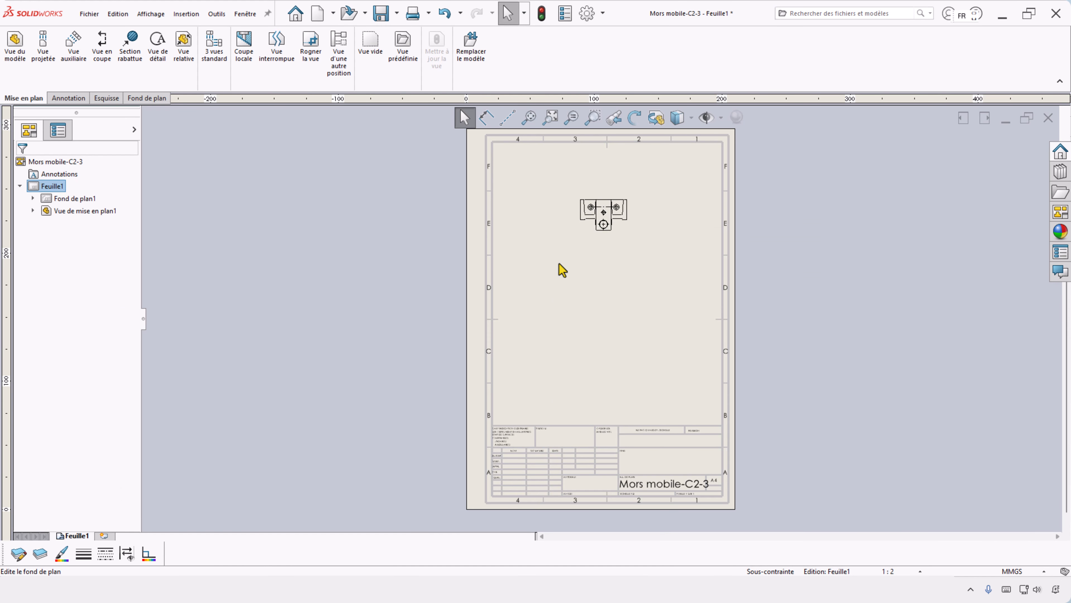
{"action": "left_click", "coordinate": [486, 117]}
{"action": "left_click", "coordinate": [492, 141]}
{"action": "left_click", "coordinate": [722, 141]}
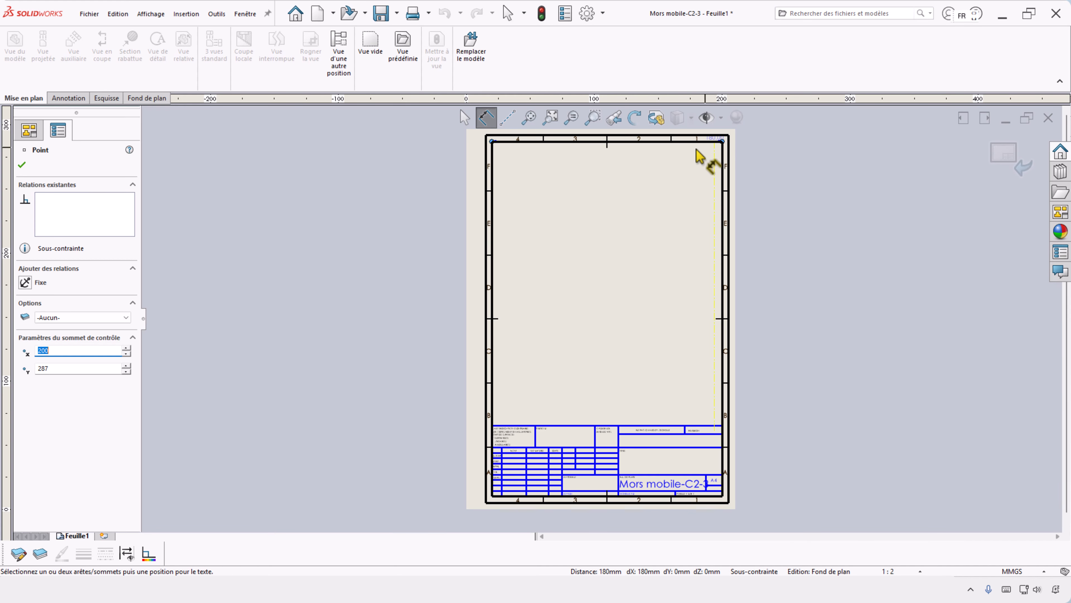
{"action": "left_click", "coordinate": [621, 153]}
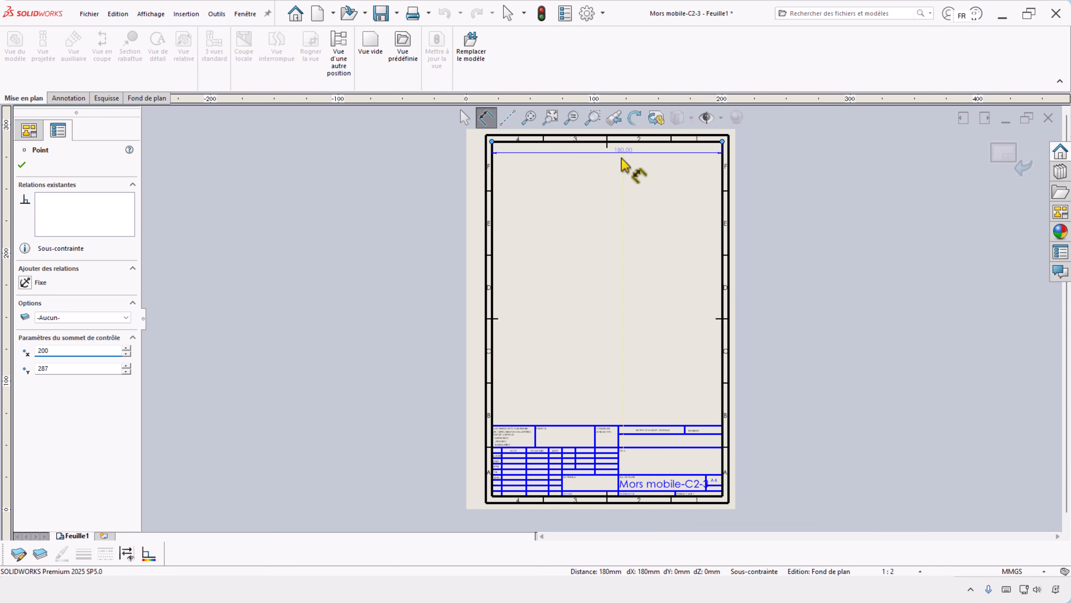
{"action": "left_click", "coordinate": [539, 137]}
{"action": "key", "text": "Escape"}
{"action": "right_click", "coordinate": [543, 186]}
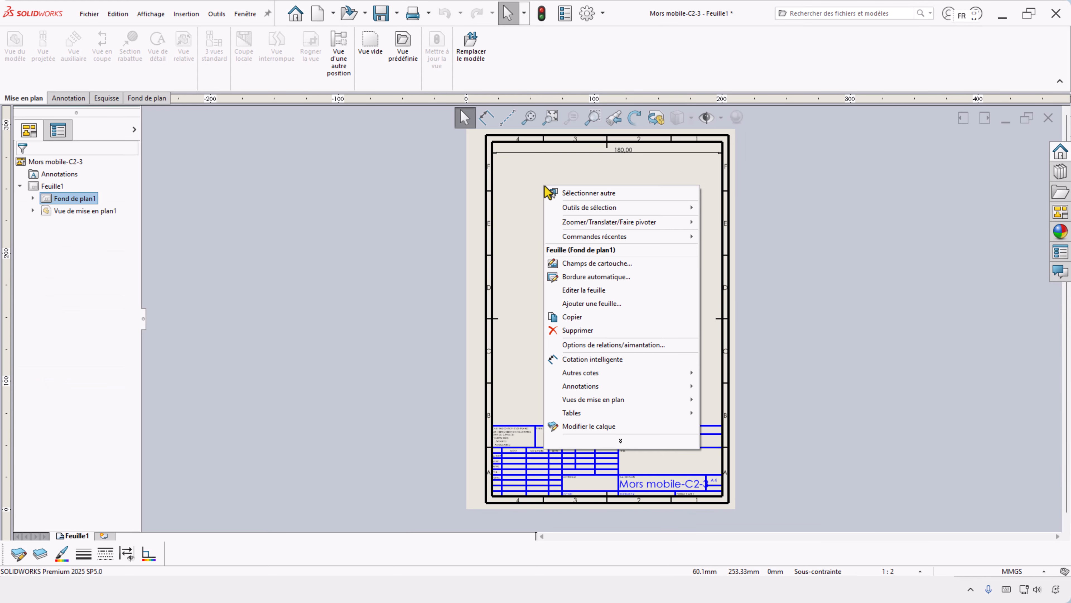
{"action": "left_click", "coordinate": [588, 291]}
- Dimension the overall width of the front view, placing the dimension above the part
{"action": "scroll", "coordinate": [631, 203], "scroll_direction": "down", "scroll_amount": 5}
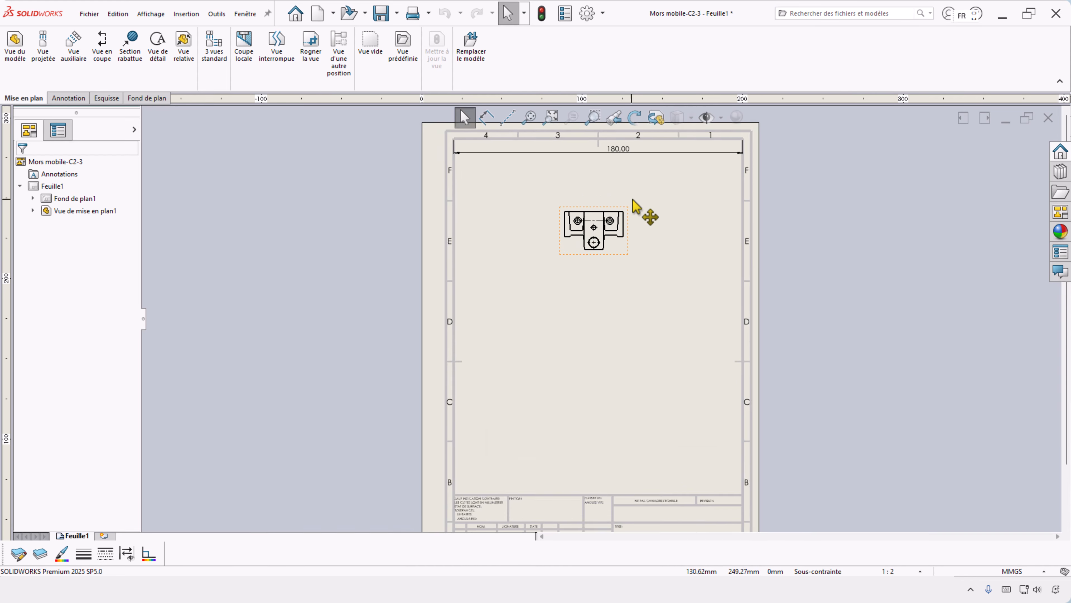
{"action": "left_click", "coordinate": [486, 118]}
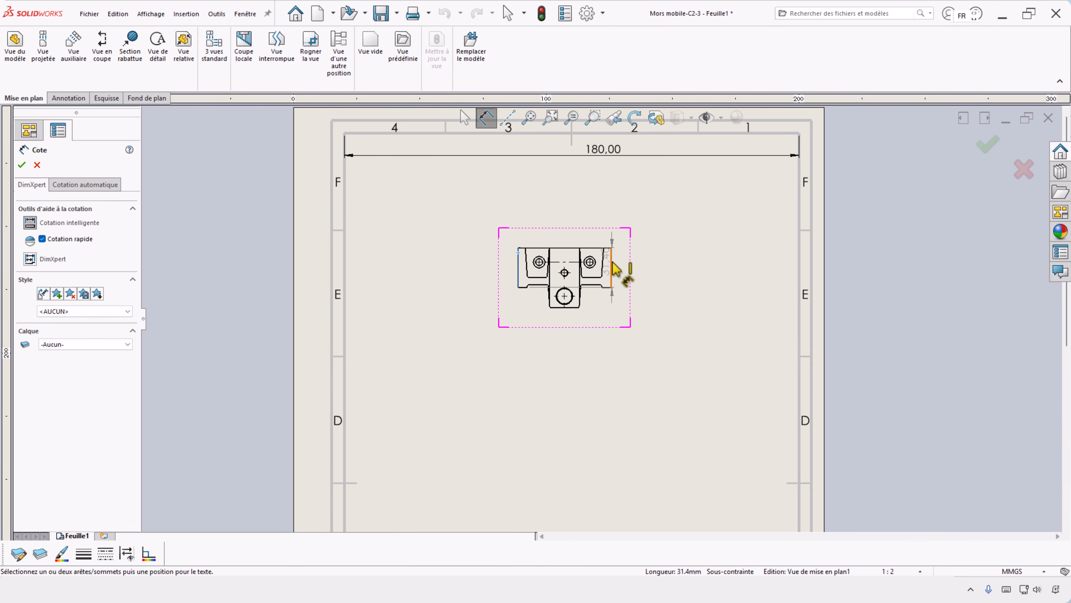
{"action": "left_click", "coordinate": [603, 248]}
{"action": "left_click", "coordinate": [577, 214]}
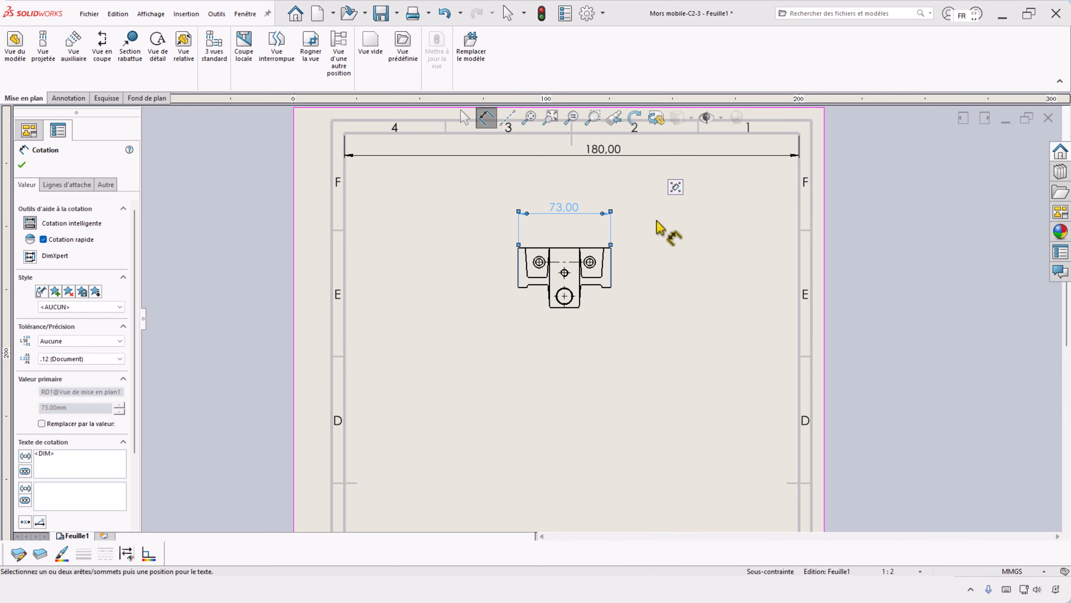
{"action": "left_click", "coordinate": [21, 165]}
{"action": "left_click", "coordinate": [612, 298]}
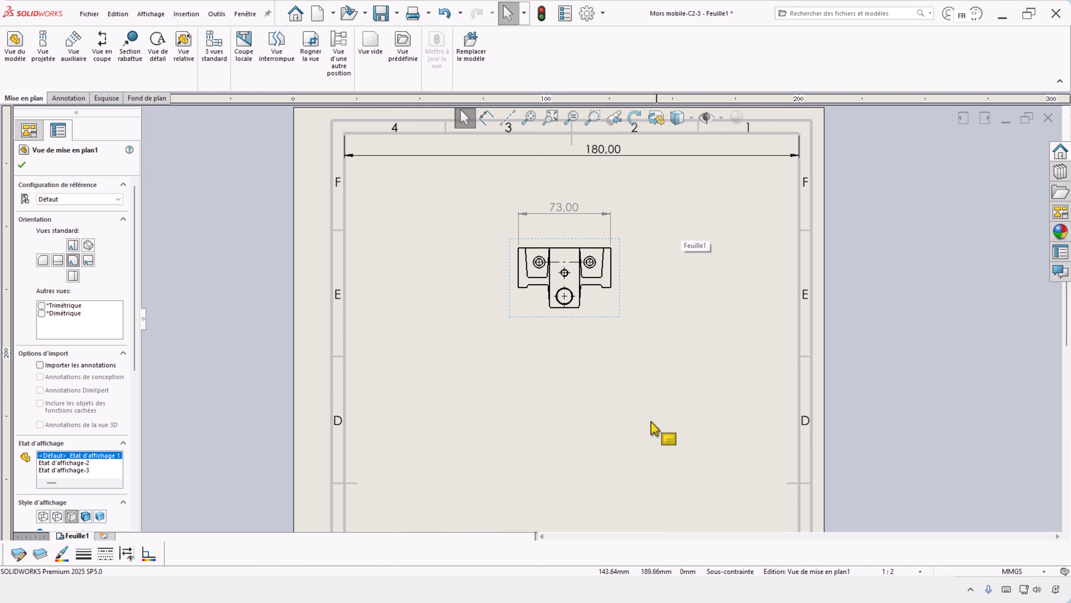
- Review the scale in the sheet's properties without changing anything
{"action": "scroll", "coordinate": [641, 402], "scroll_direction": "up", "scroll_amount": 3}
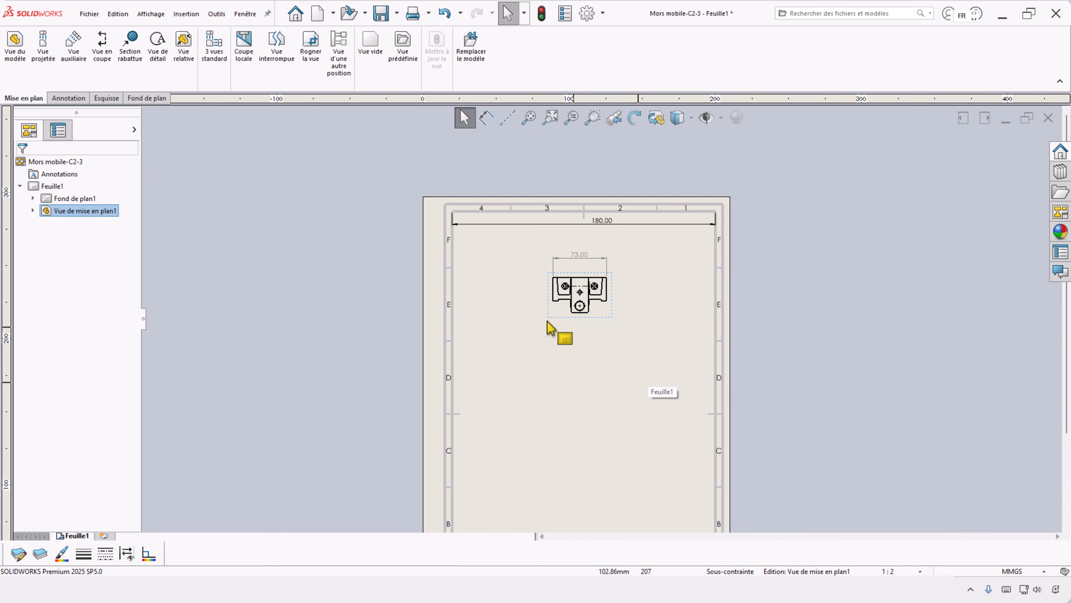
{"action": "right_click", "coordinate": [52, 186]}
{"action": "left_click", "coordinate": [86, 291]}
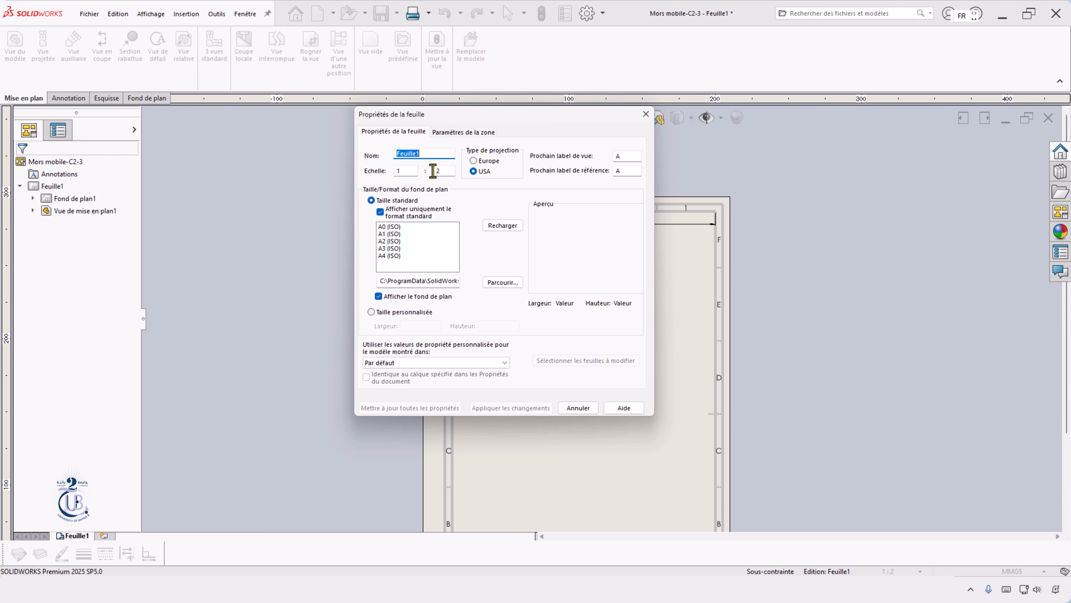
{"action": "left_click", "coordinate": [578, 408]}
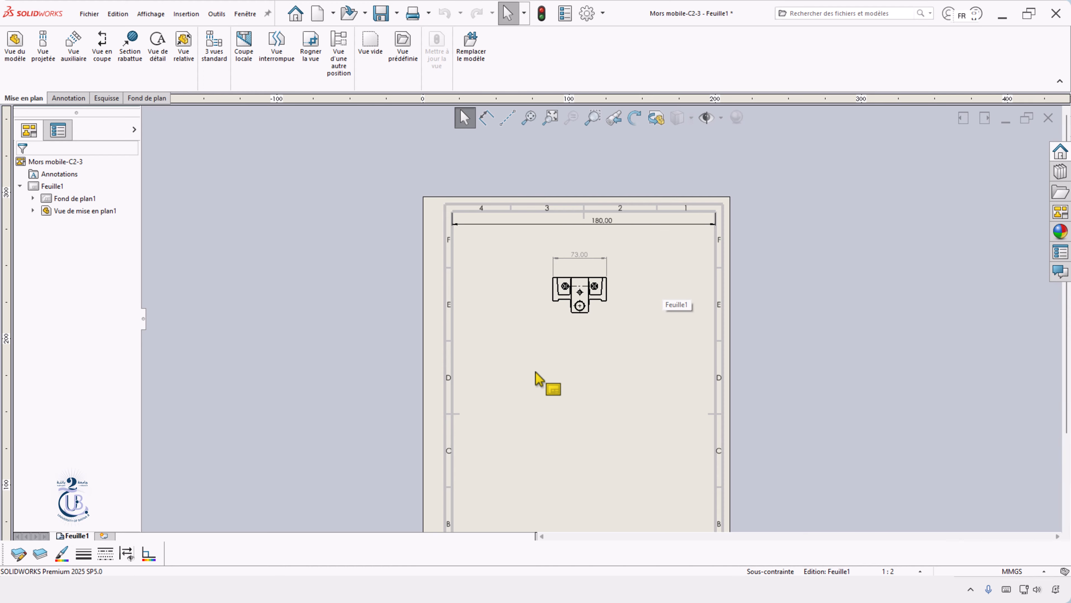
- Set the sheet scale to 1:1 in the sheet's properties and apply the change
{"action": "right_click", "coordinate": [494, 265]}
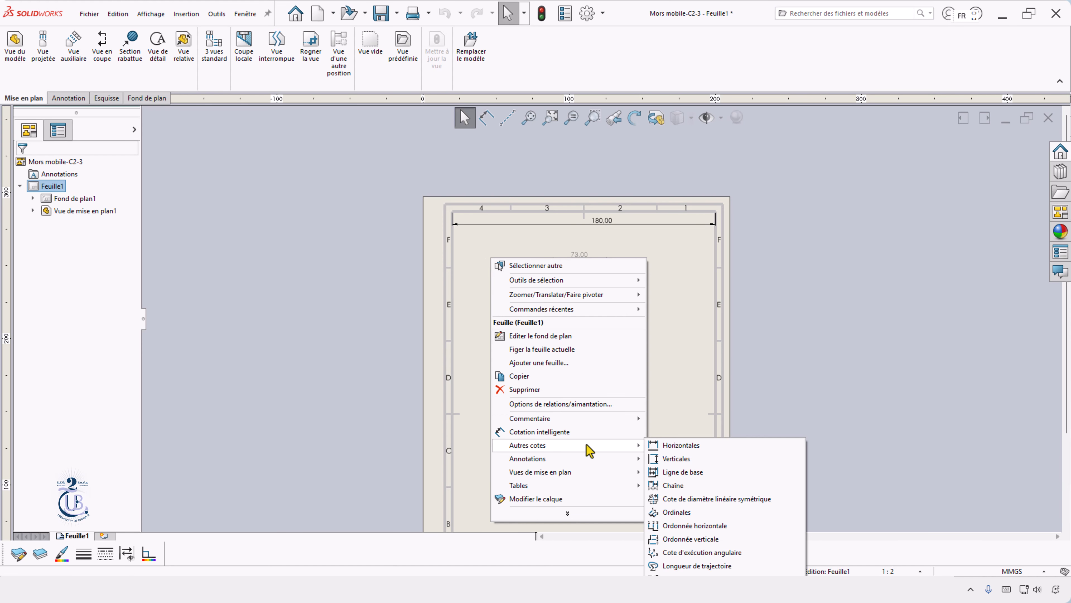
{"action": "mouse_move", "coordinate": [514, 311]}
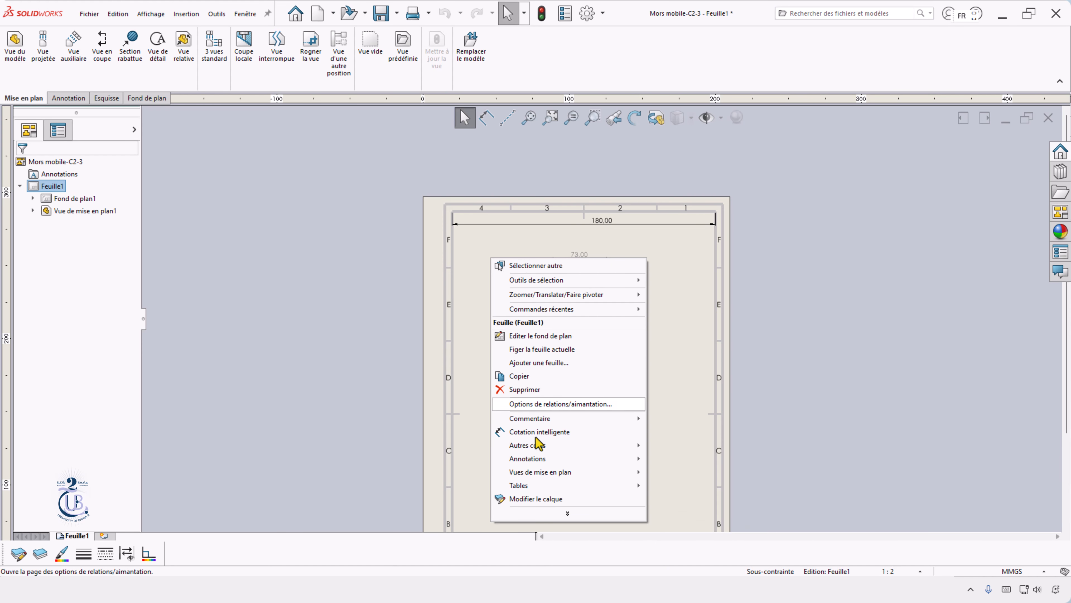
{"action": "left_click", "coordinate": [567, 514]}
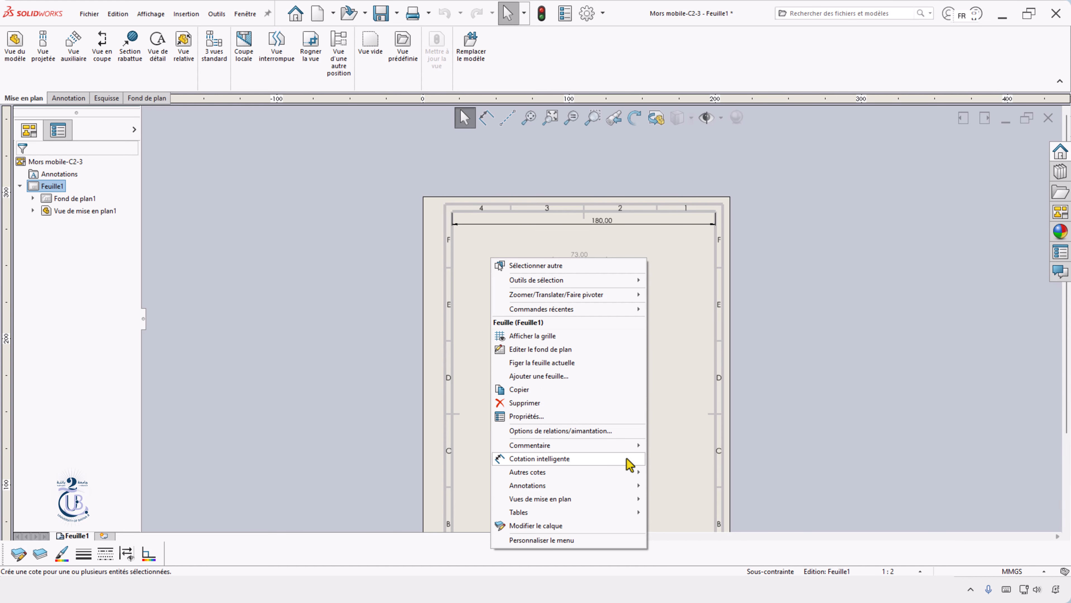
{"action": "left_click", "coordinate": [528, 417]}
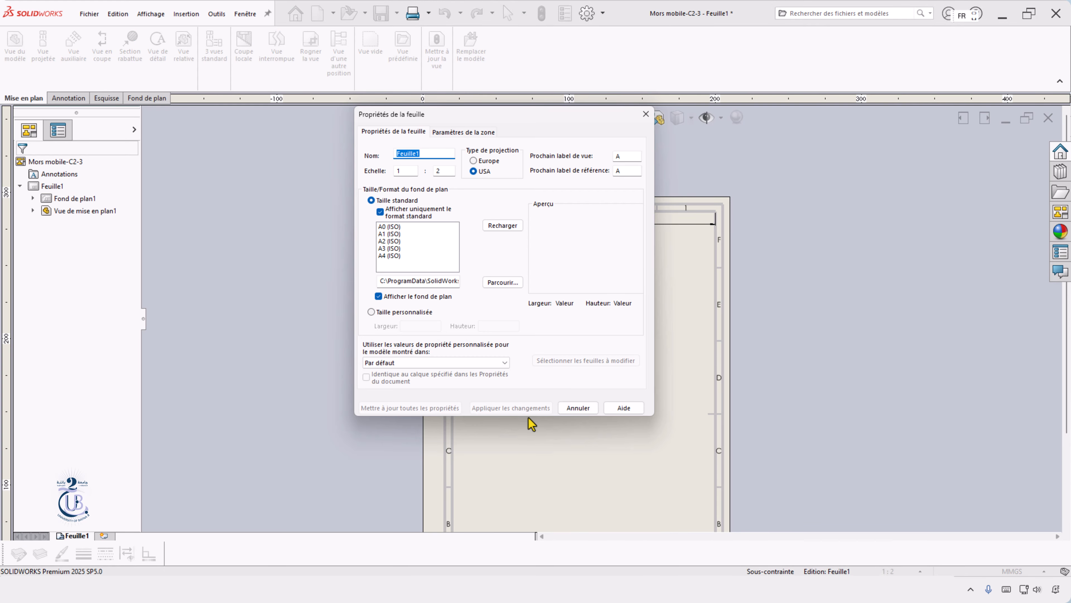
{"action": "double_click", "coordinate": [443, 170]}
{"action": "type", "text": "1"}
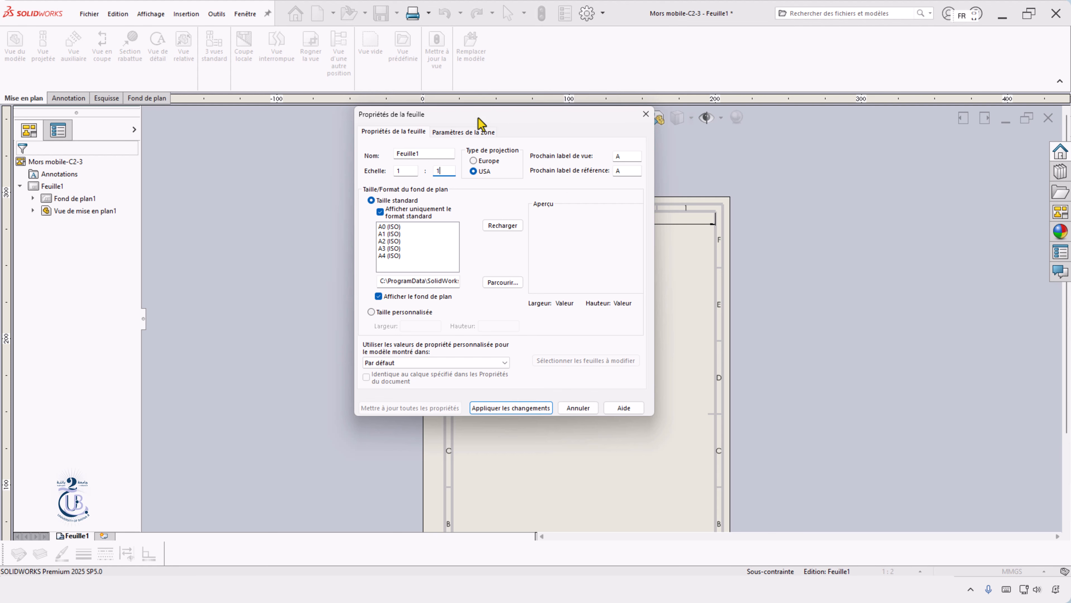
{"action": "left_click", "coordinate": [504, 407]}
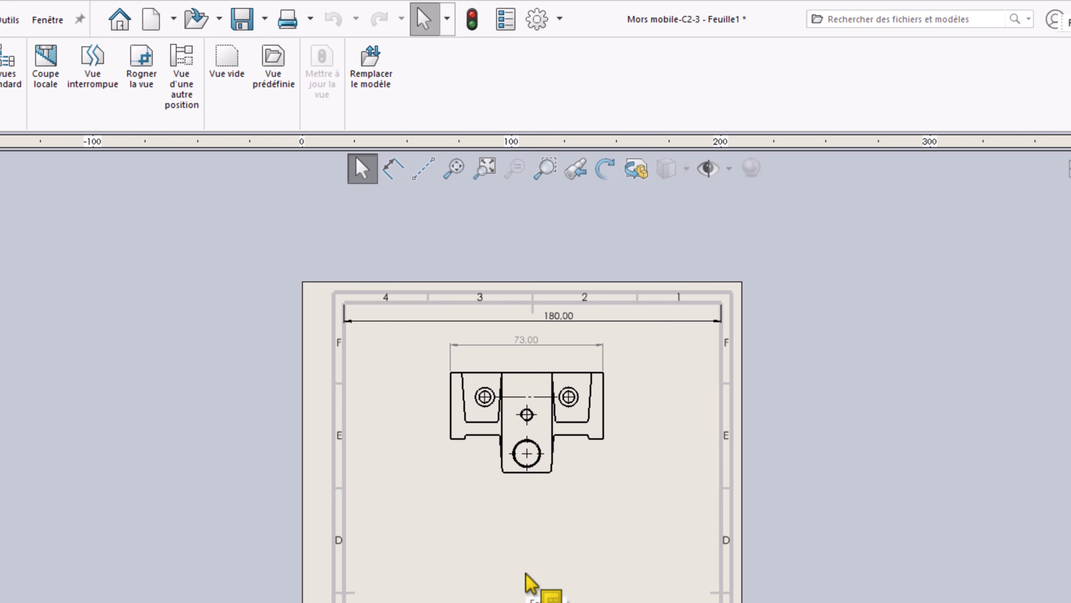
- Turn off automatic scaling of new drawing views in the system's drawing options
{"action": "left_click", "coordinate": [543, 28]}
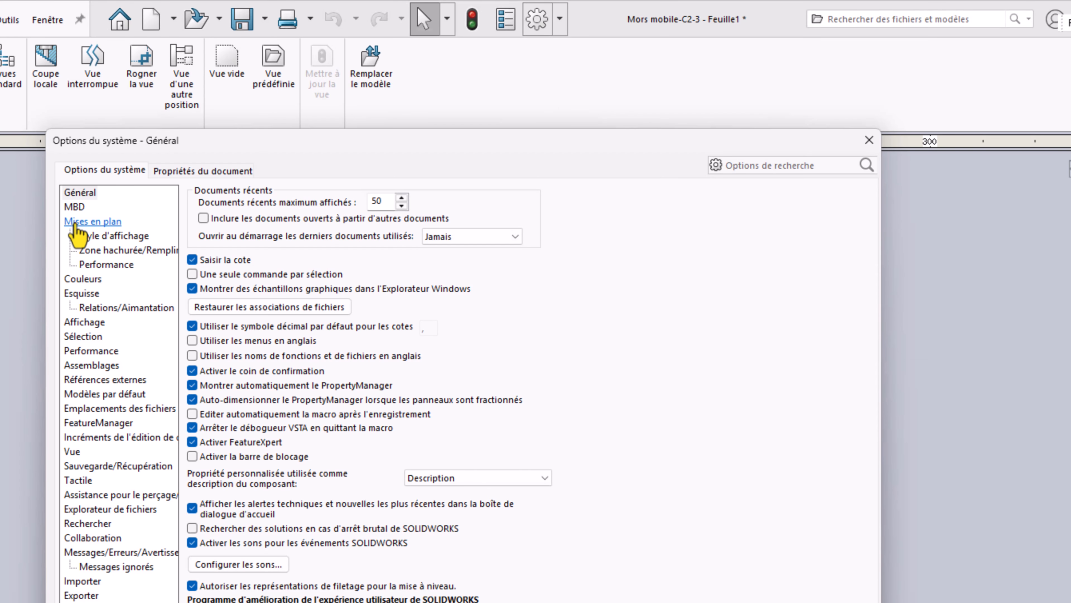
{"action": "left_click", "coordinate": [80, 222]}
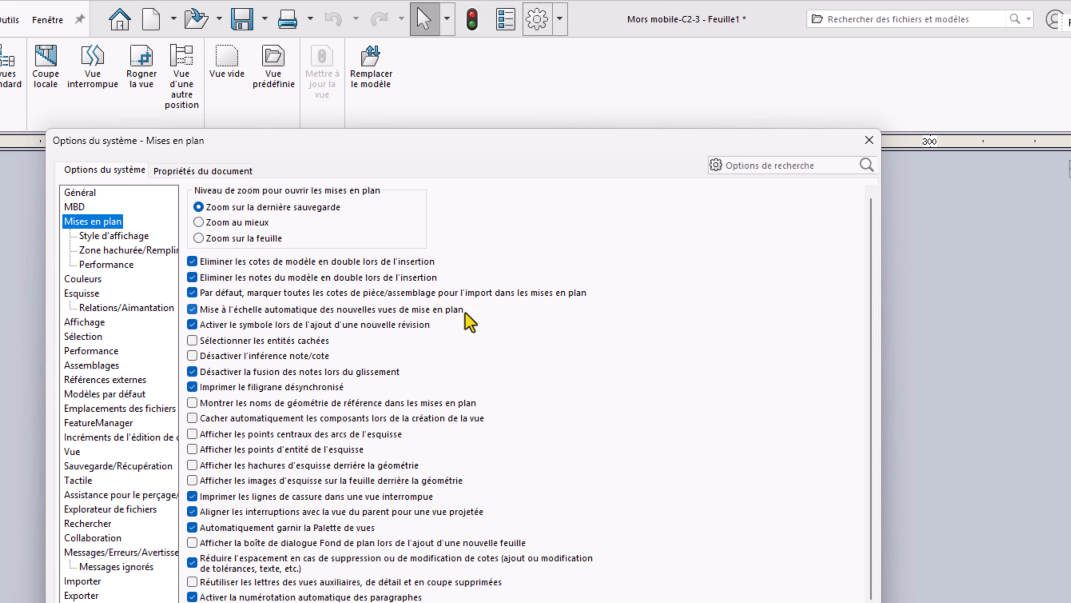
{"action": "left_click", "coordinate": [192, 310]}
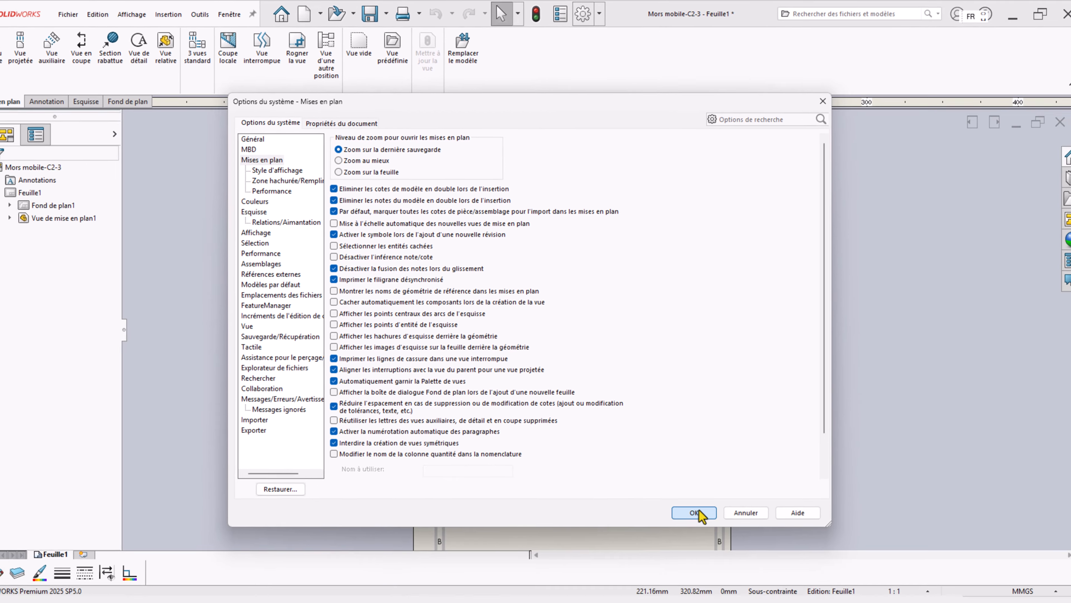
{"action": "left_click", "coordinate": [706, 496]}
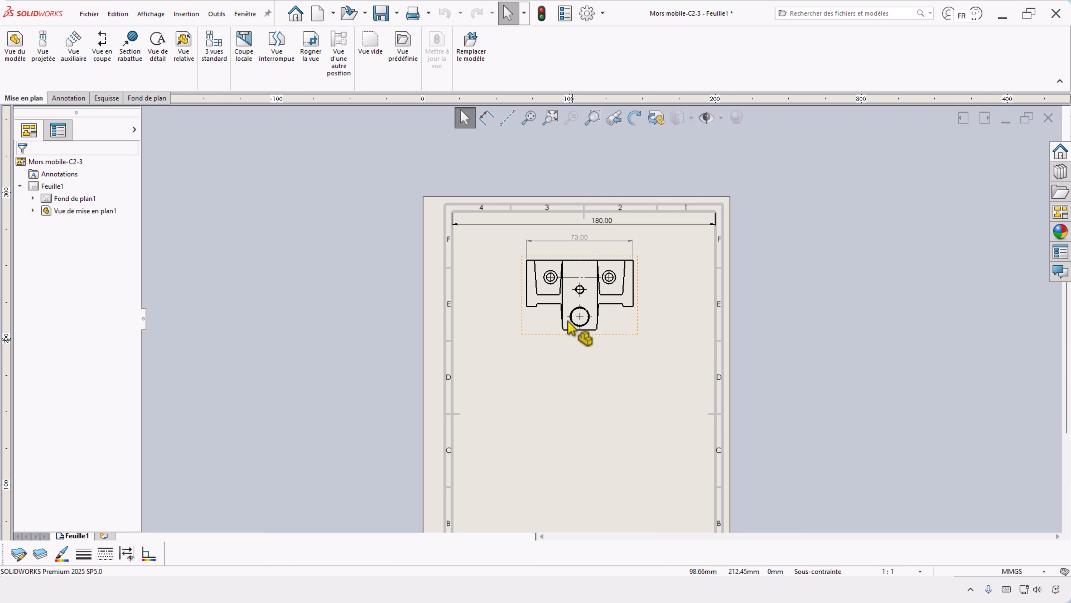
- Delete the front view of the part from the sheet
{"action": "left_click", "coordinate": [548, 333]}
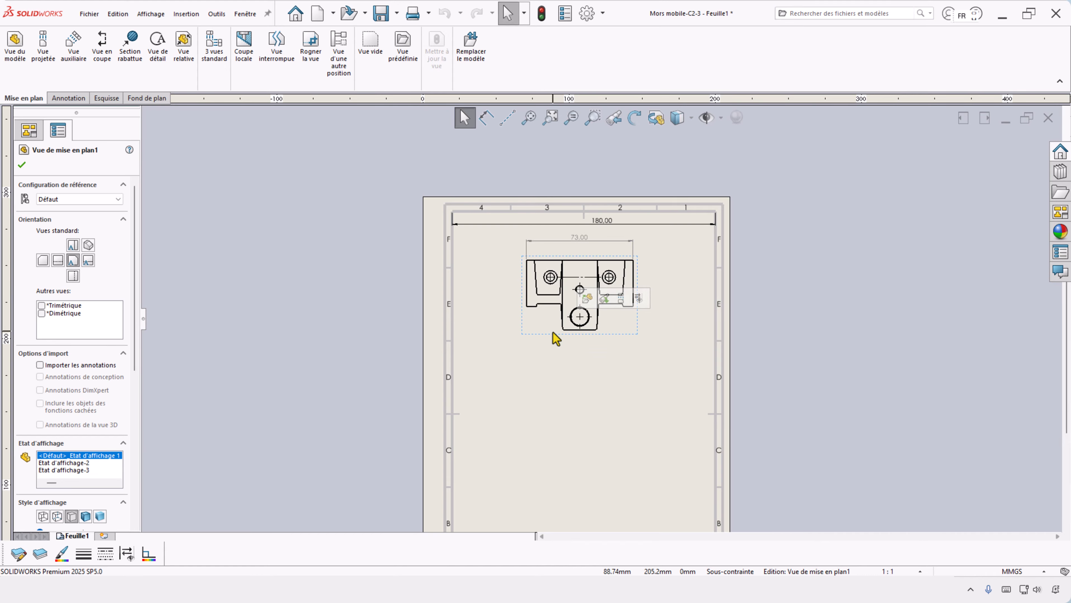
{"action": "key", "text": "Delete"}
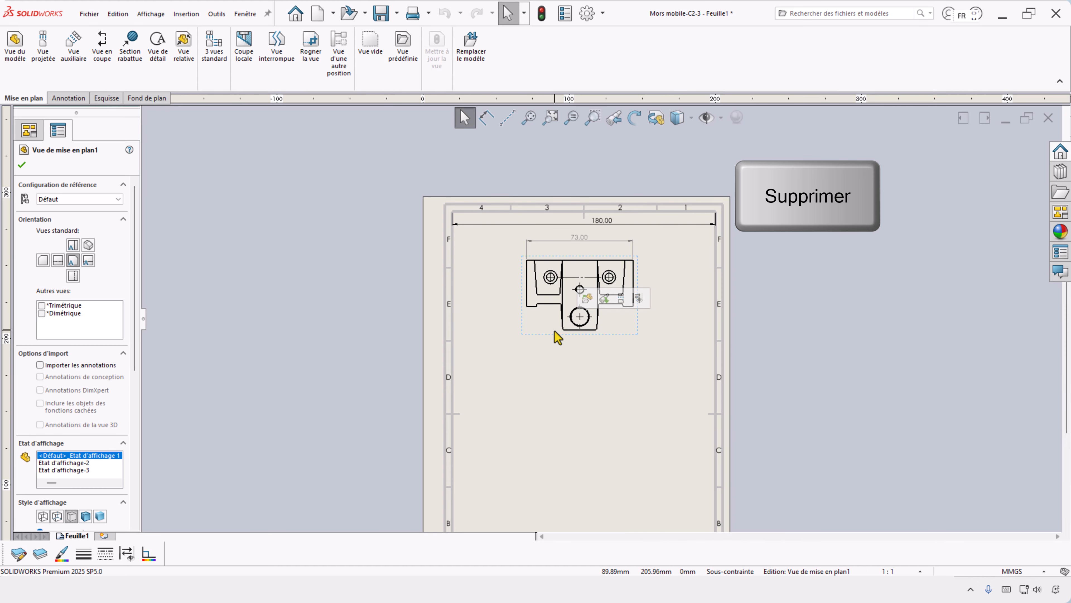
{"action": "right_click", "coordinate": [557, 337]}
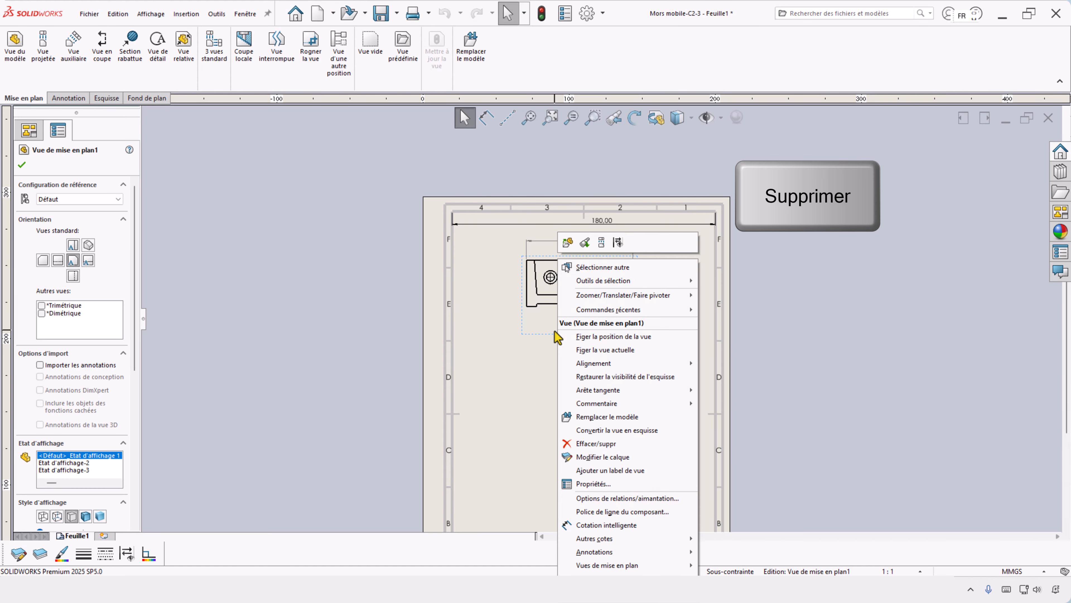
{"action": "left_click", "coordinate": [595, 444]}
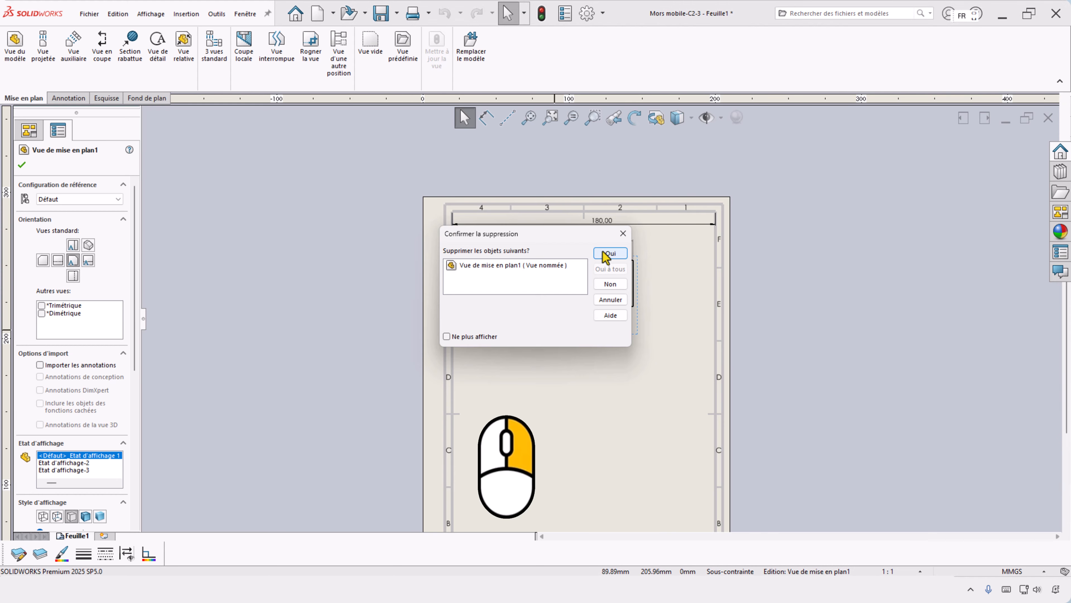
{"action": "left_click", "coordinate": [611, 257]}
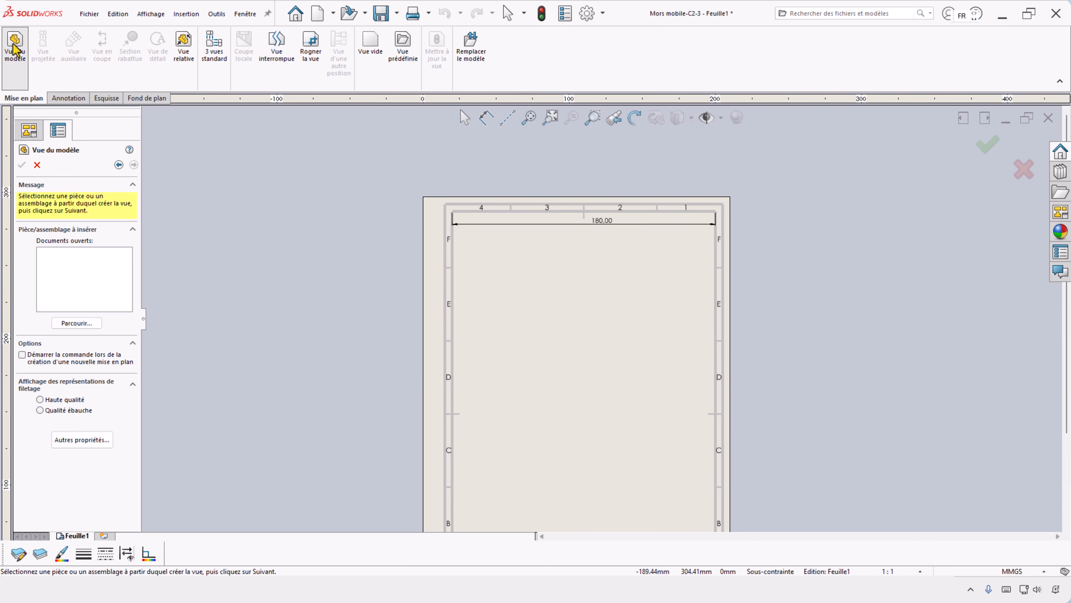
- Insert a front model view of Mors mobile-C2-3.SLDPRT, centred in the upper area of the sheet
{"action": "left_click", "coordinate": [81, 323]}
{"action": "scroll", "coordinate": [565, 324], "scroll_direction": "down", "scroll_amount": 3}
{"action": "left_click", "coordinate": [557, 295]}
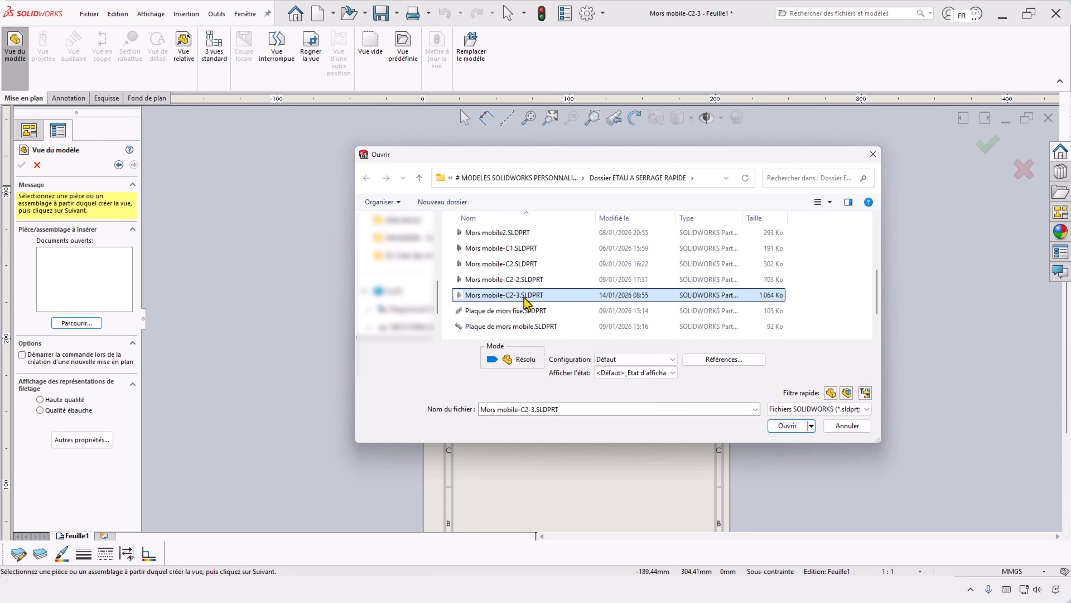
{"action": "left_click", "coordinate": [787, 426]}
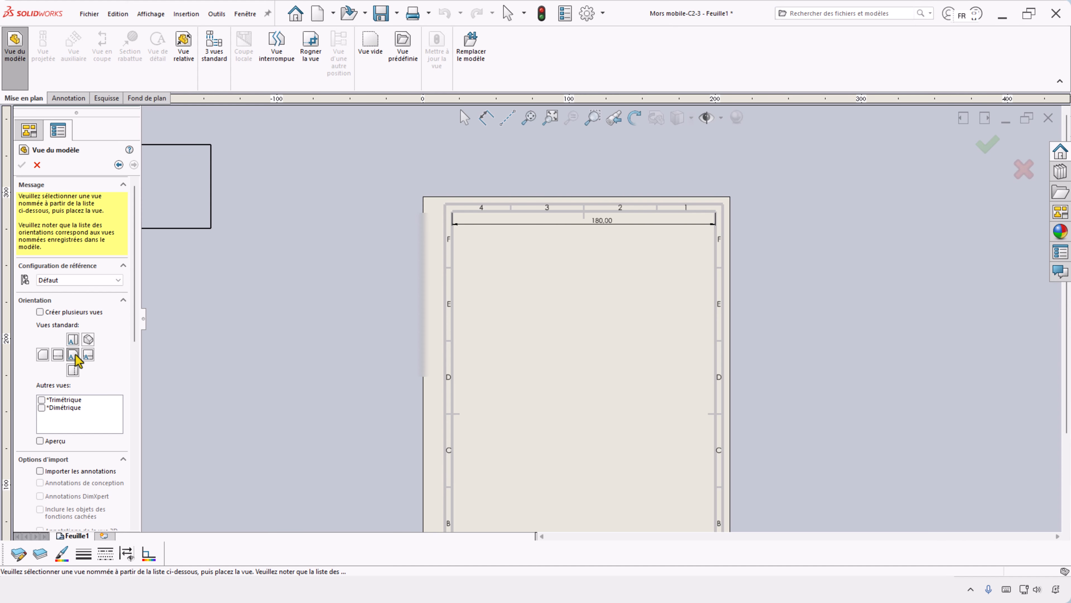
{"action": "left_click", "coordinate": [591, 307]}
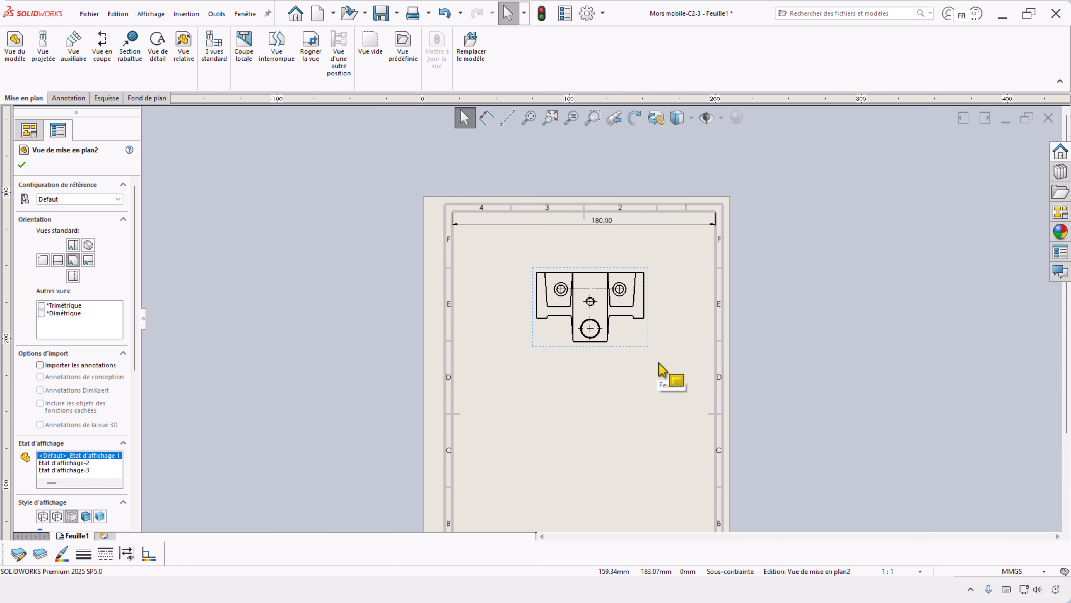
- Give the front view a custom scale of 2:1 and check the scale entry in the title block
{"action": "key", "text": "f"}
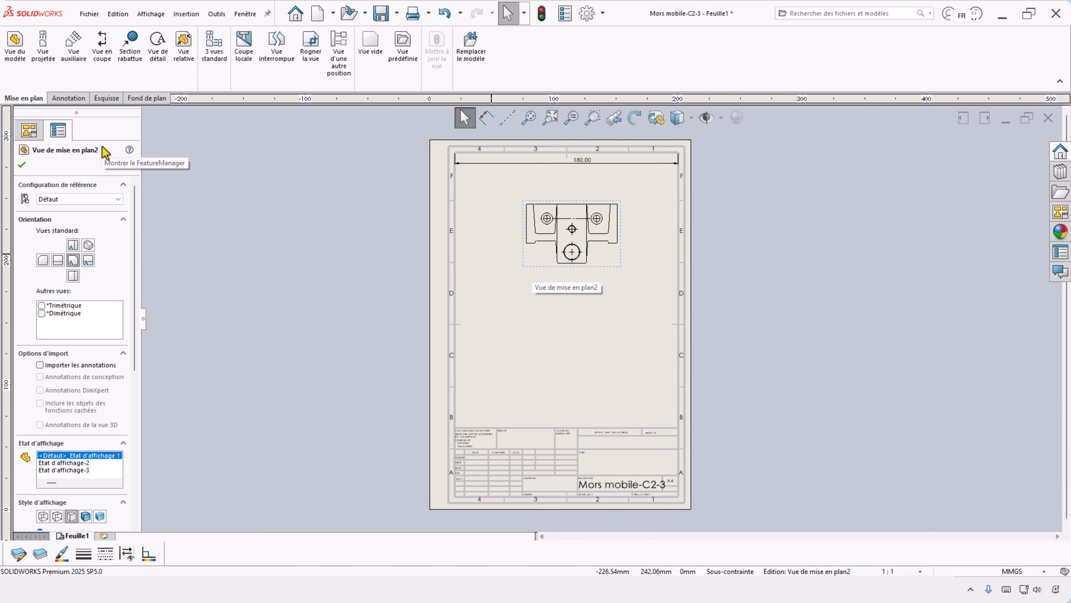
{"action": "left_click_drag", "start_coordinate": [133, 283], "coordinate": [157, 421]}
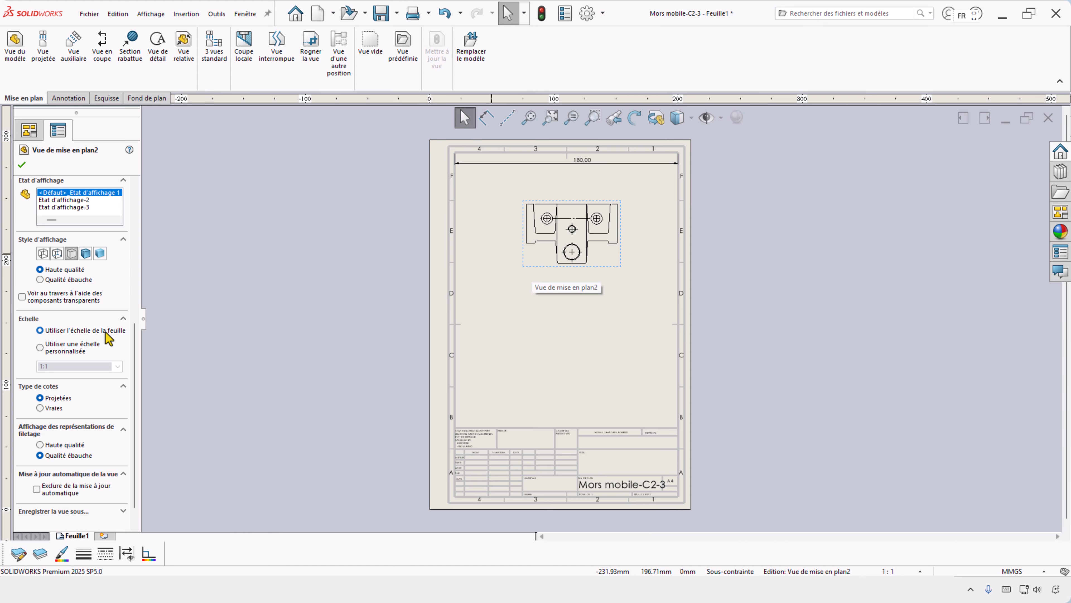
{"action": "left_click", "coordinate": [40, 348]}
{"action": "left_click", "coordinate": [47, 365]}
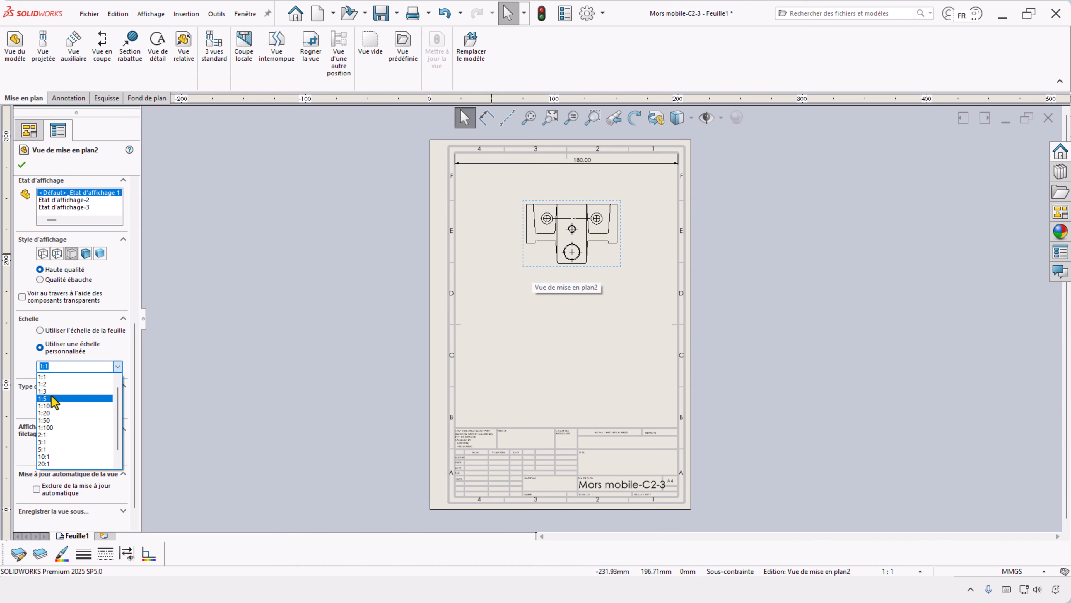
{"action": "left_click", "coordinate": [46, 434]}
{"action": "scroll", "coordinate": [641, 507], "scroll_direction": "down", "scroll_amount": 6}
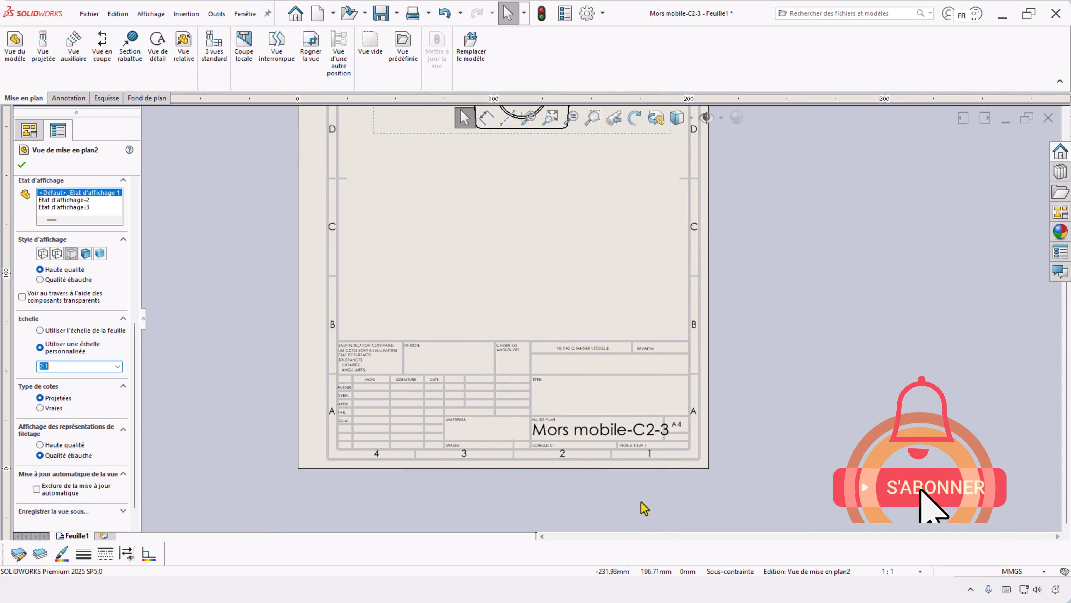
{"action": "scroll", "coordinate": [515, 392], "scroll_direction": "down", "scroll_amount": 2}
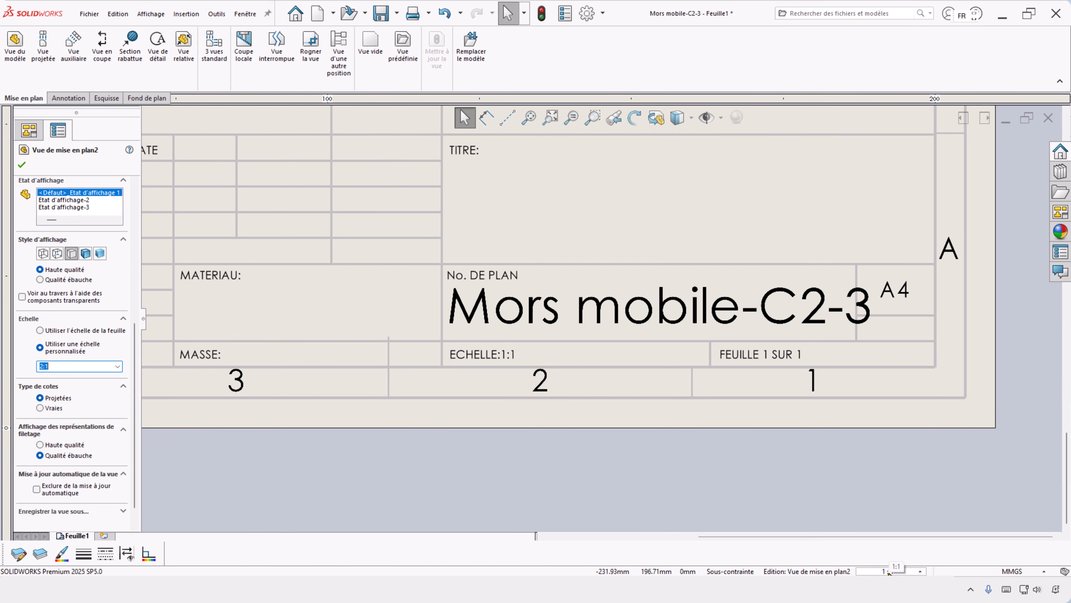
- Switch the front view from its custom scale back to the sheet scale and accept the view properties
{"action": "scroll", "coordinate": [658, 466], "scroll_direction": "up", "scroll_amount": 8}
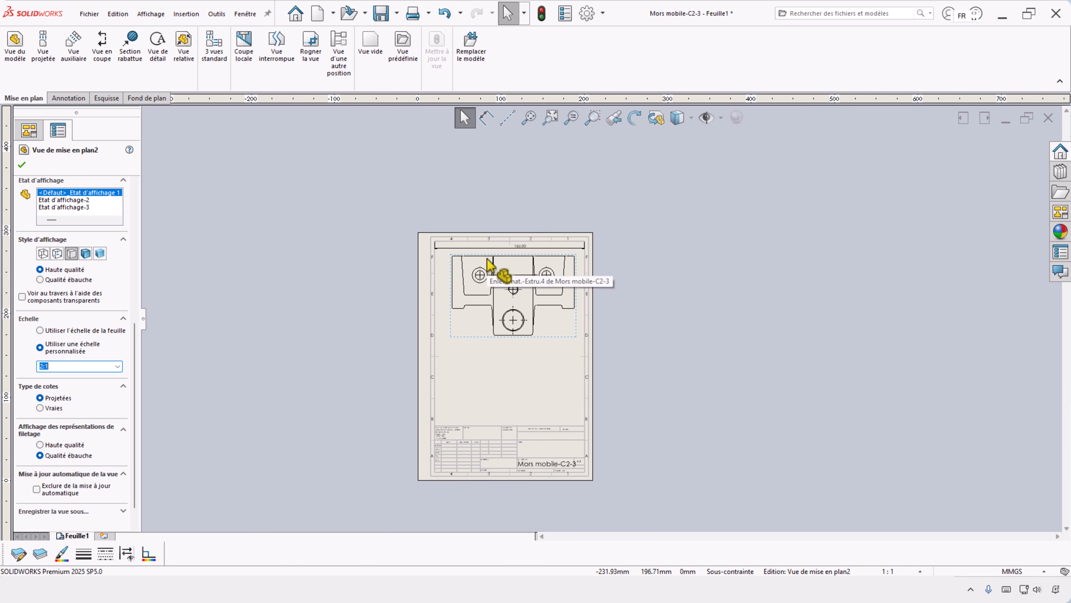
{"action": "left_click", "coordinate": [118, 365]}
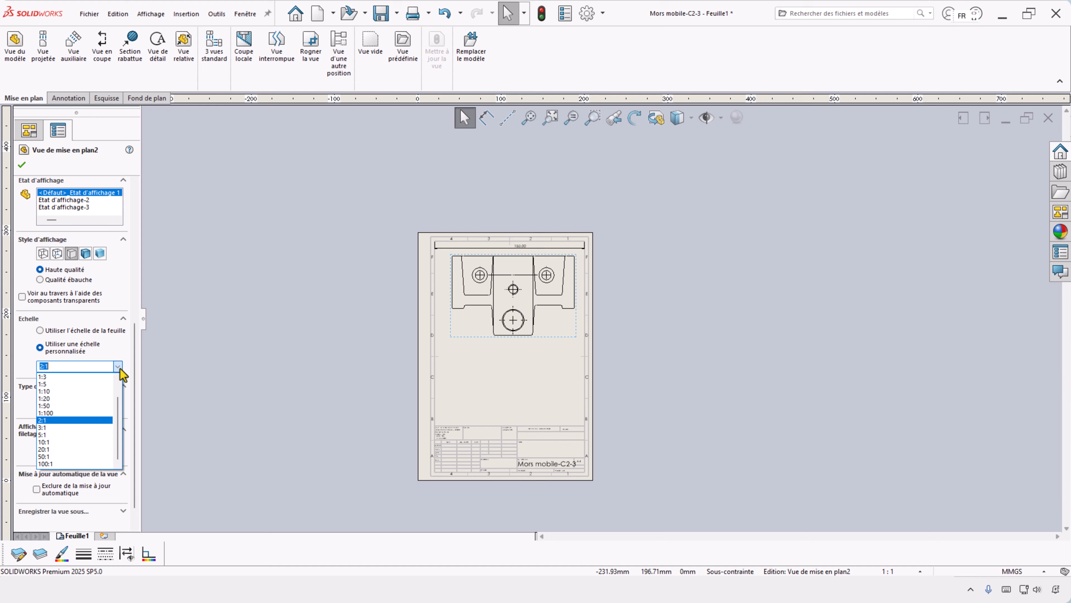
{"action": "left_click", "coordinate": [98, 385]}
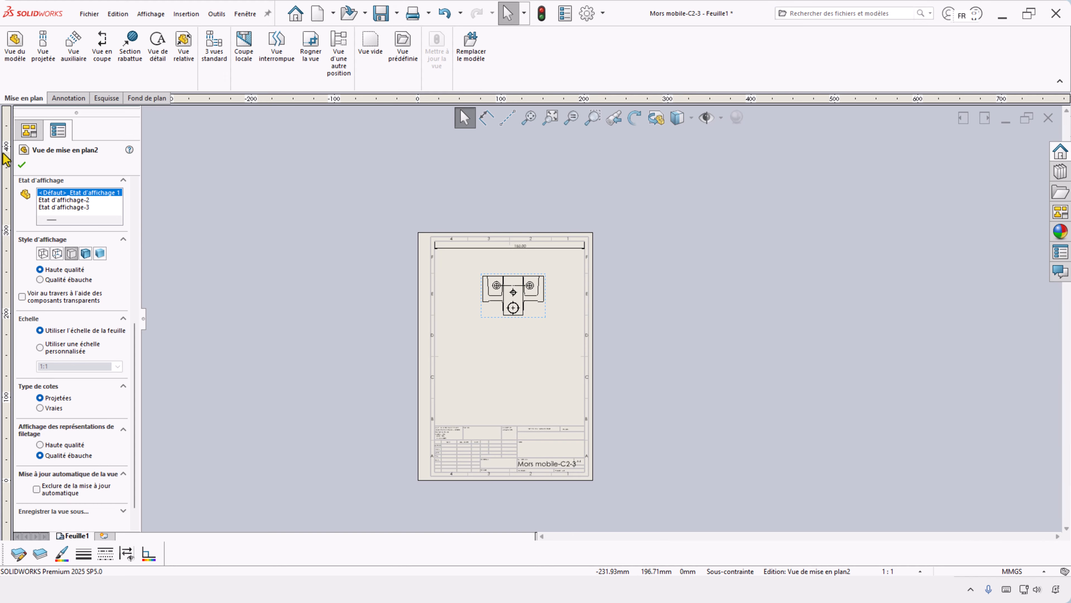
{"action": "left_click", "coordinate": [22, 166]}
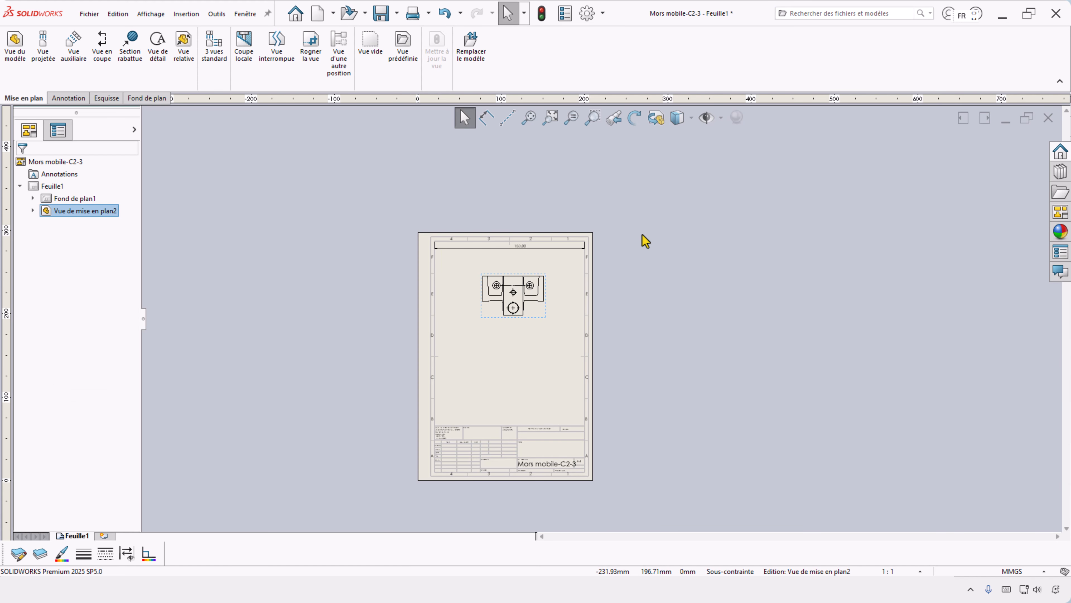
- Close the current drawing and open the part Mors mobile-C2-3.SLDPRT from the Dossier ETAU A SERRAGE RAPIDE folder
{"action": "left_click", "coordinate": [1049, 119]}
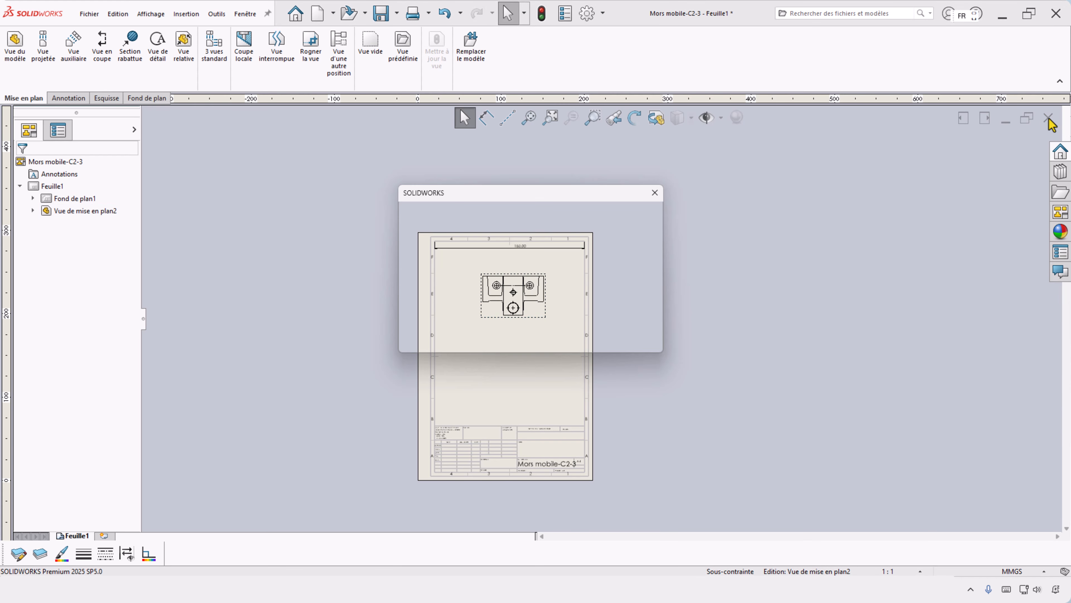
{"action": "left_click", "coordinate": [475, 313]}
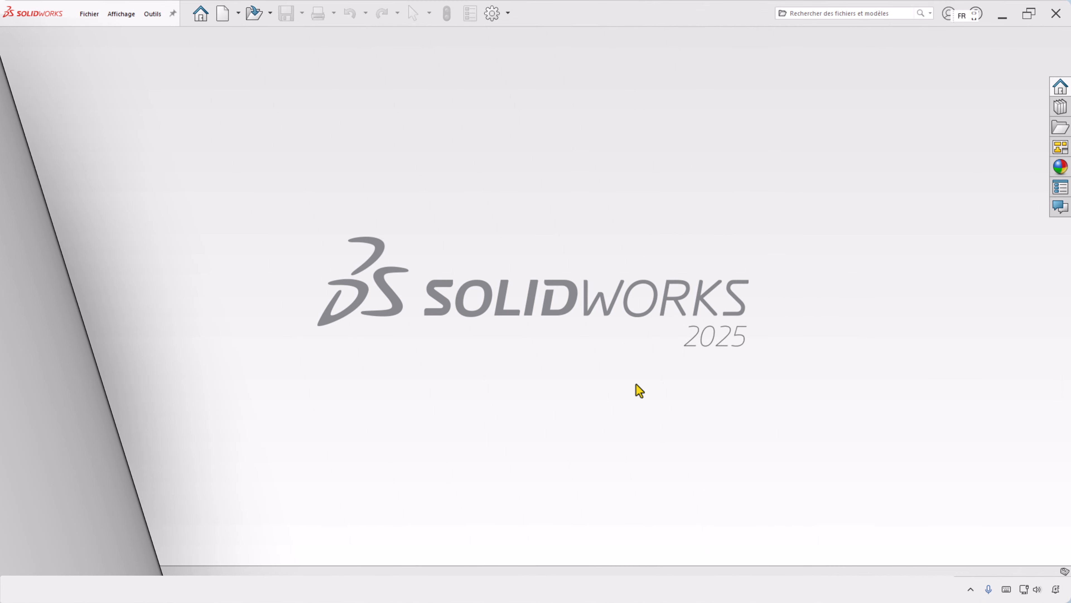
{"action": "left_click", "coordinate": [255, 14]}
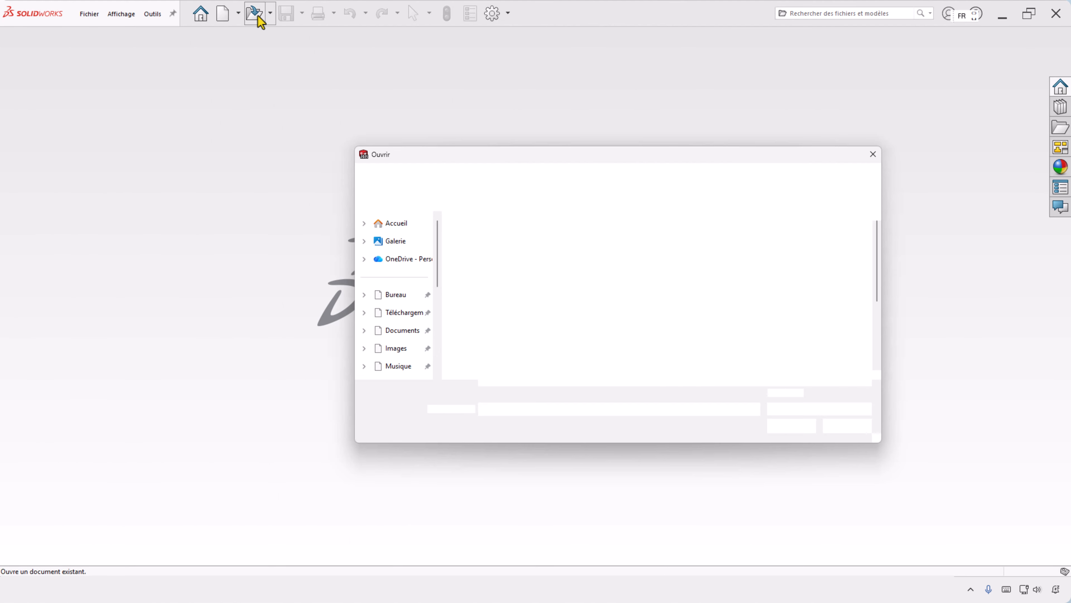
{"action": "scroll", "coordinate": [617, 325], "scroll_direction": "down", "scroll_amount": 2}
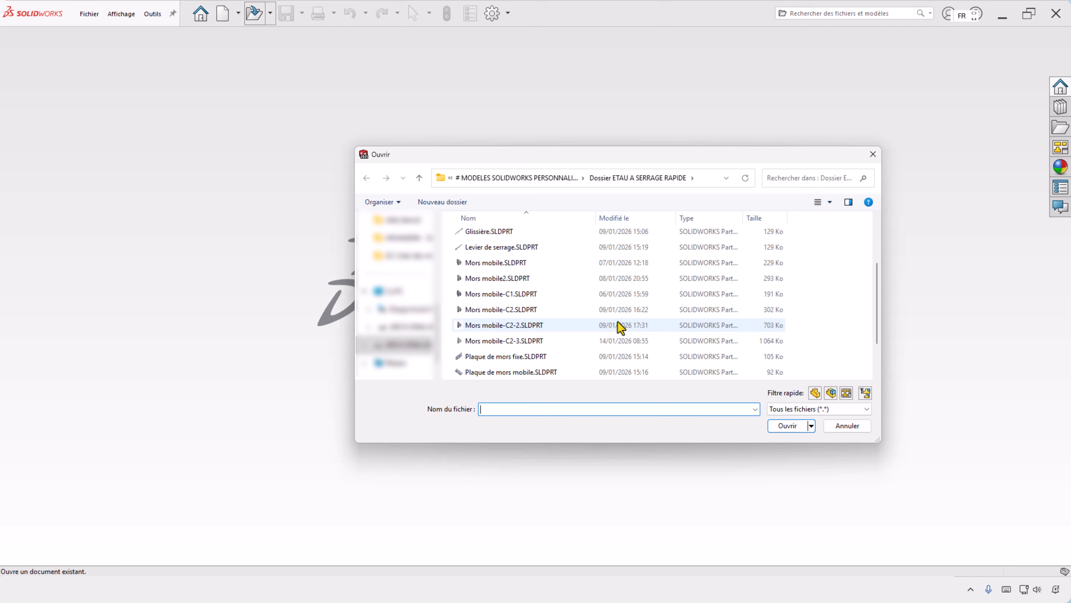
{"action": "double_click", "coordinate": [463, 360]}
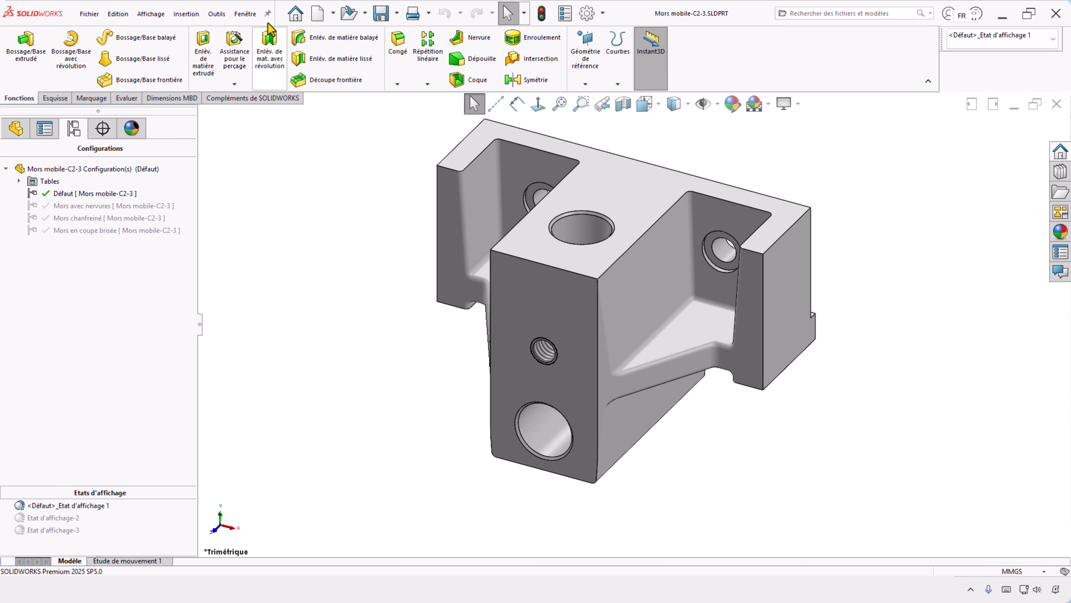
- Create a new drawing document from the Mise en plan-demo template
{"action": "left_click", "coordinate": [316, 15]}
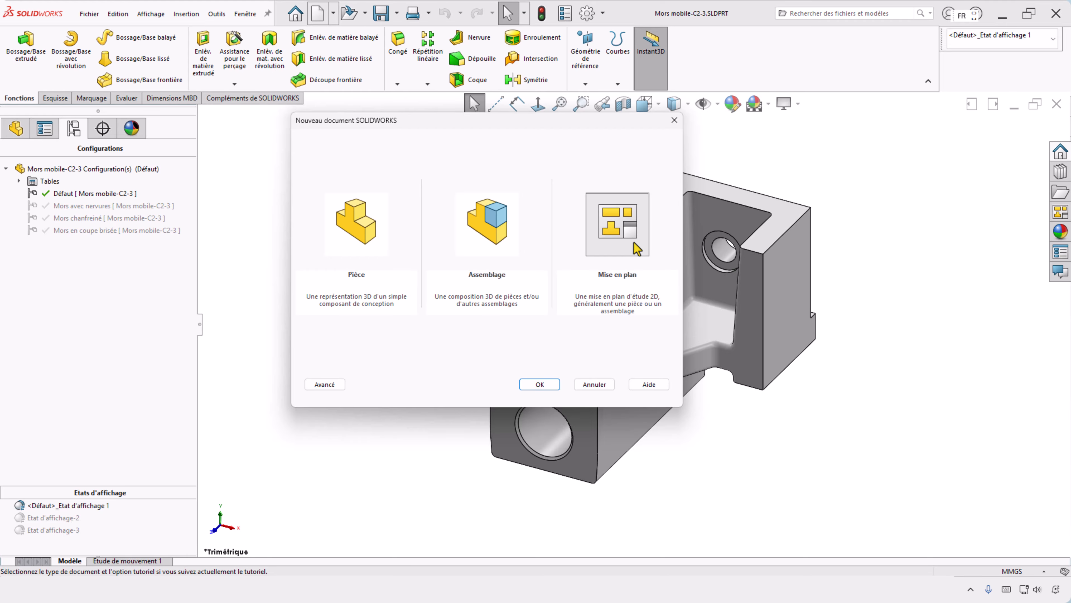
{"action": "left_click", "coordinate": [636, 249]}
{"action": "left_click", "coordinate": [327, 385]}
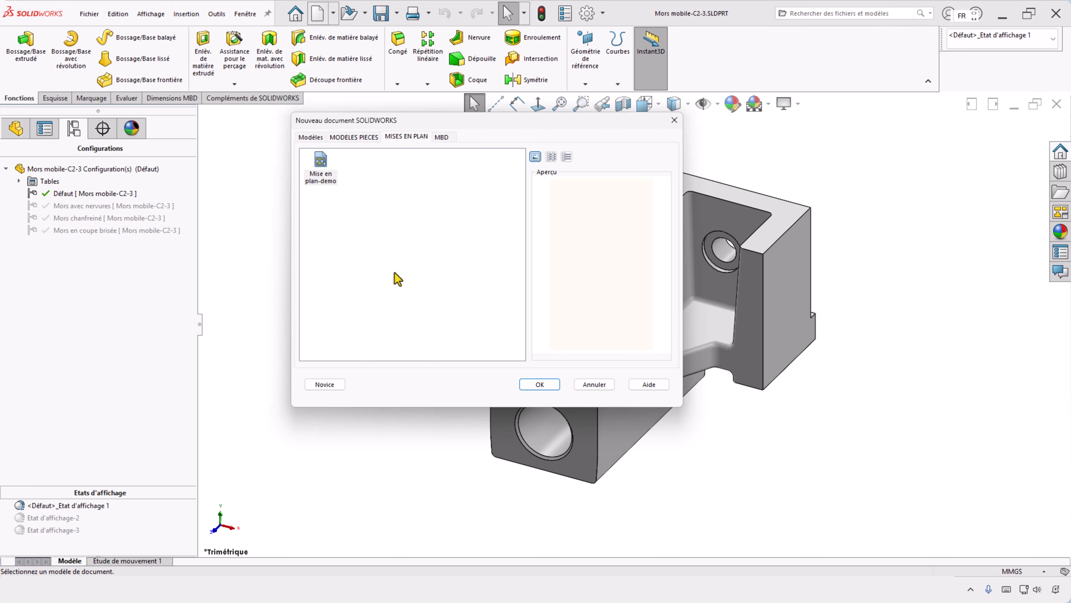
{"action": "left_click", "coordinate": [321, 177]}
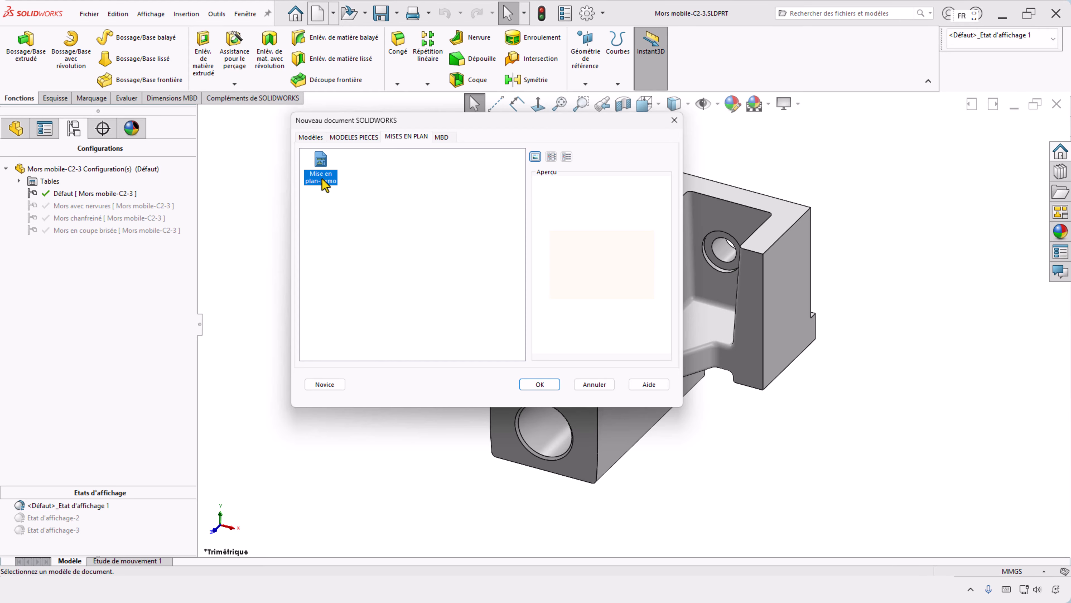
{"action": "left_click", "coordinate": [540, 384]}
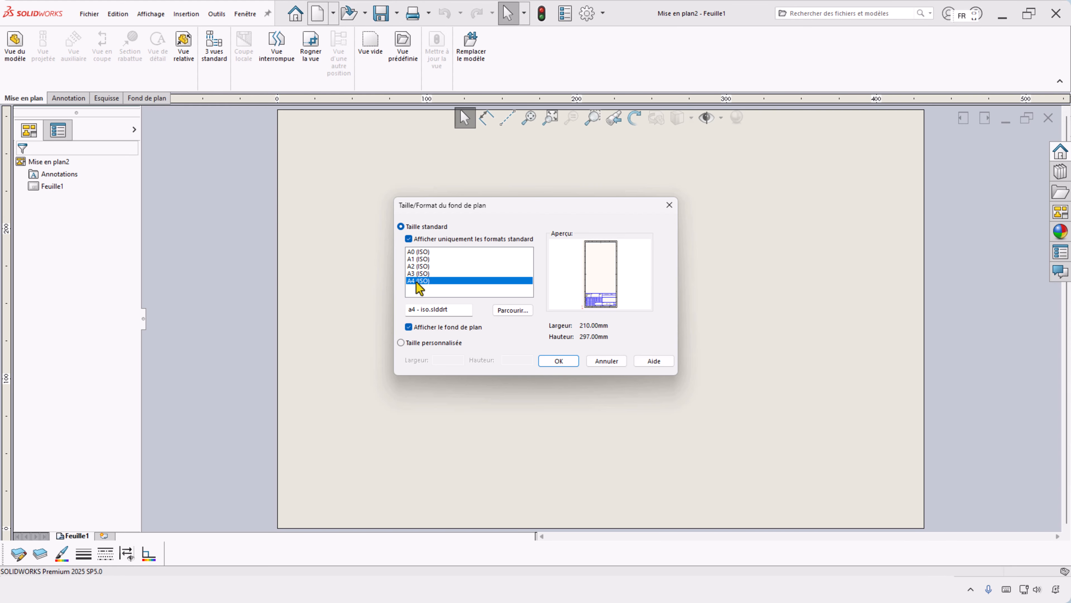
- Apply the custom sheet format A4-V+cartouche.slddrt from the Formats personnalisés folder to the new drawing sheet
{"action": "left_click", "coordinate": [513, 310]}
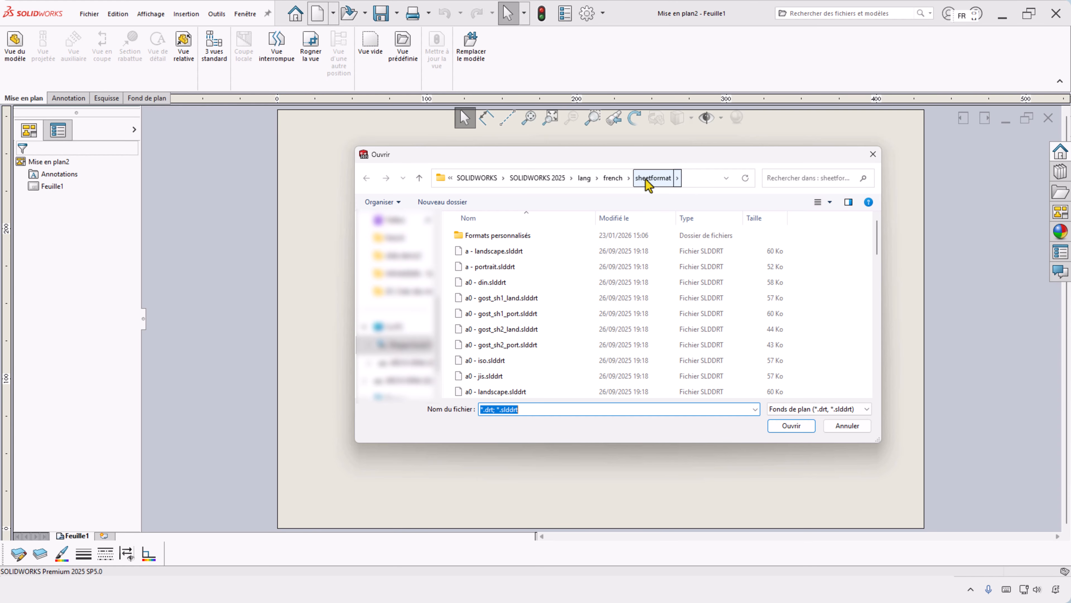
{"action": "double_click", "coordinate": [496, 236]}
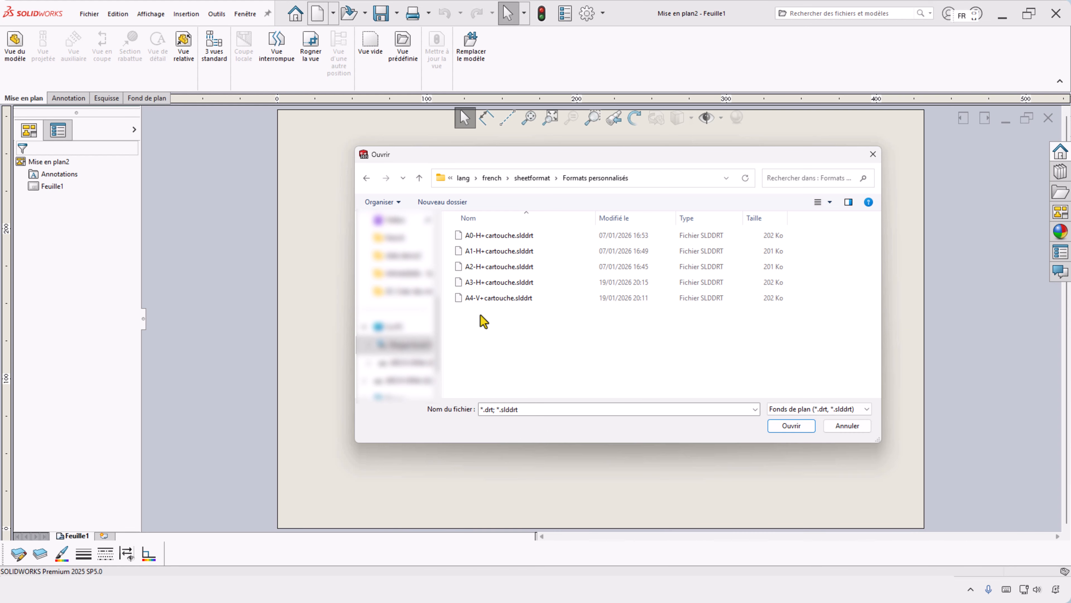
{"action": "left_click", "coordinate": [484, 298]}
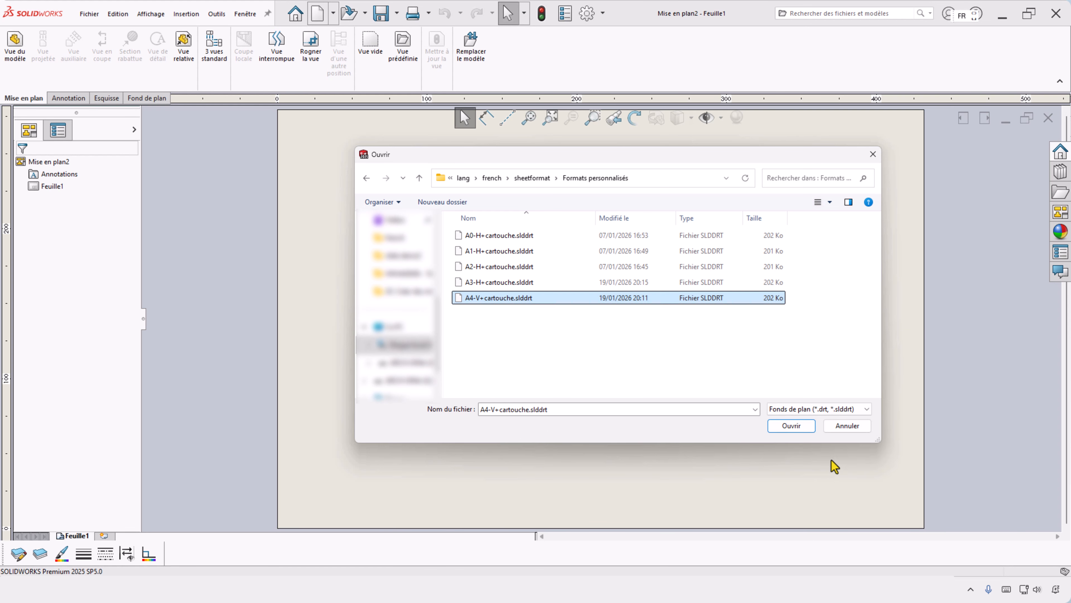
{"action": "left_click", "coordinate": [797, 429]}
{"action": "left_click", "coordinate": [559, 361]}
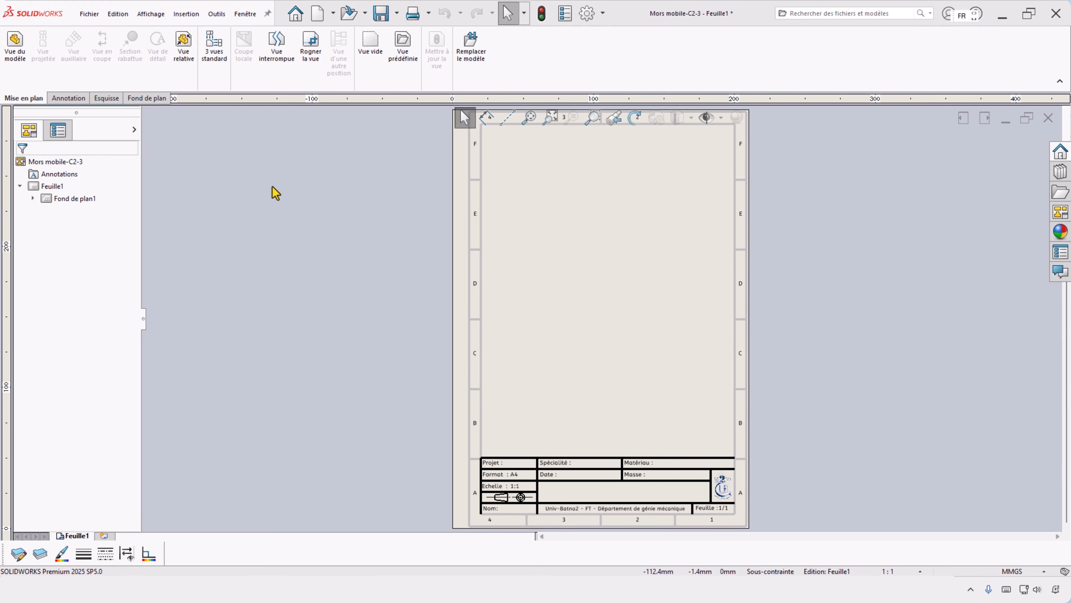
- Check the list of open documents, then switch to the part window and back to the drawing
{"action": "left_click", "coordinate": [245, 14]}
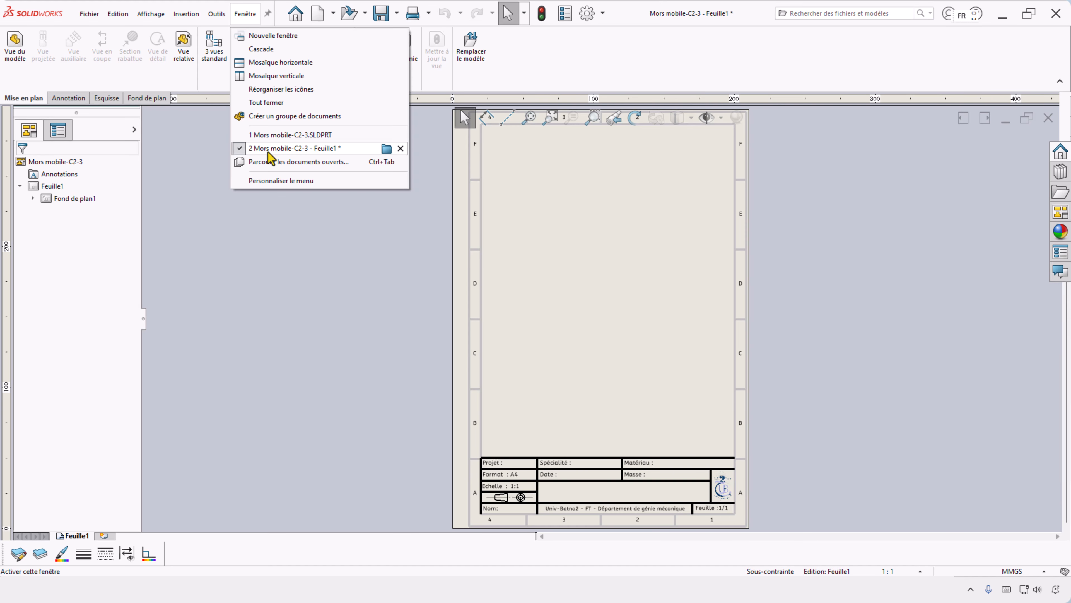
{"action": "left_click", "coordinate": [322, 258]}
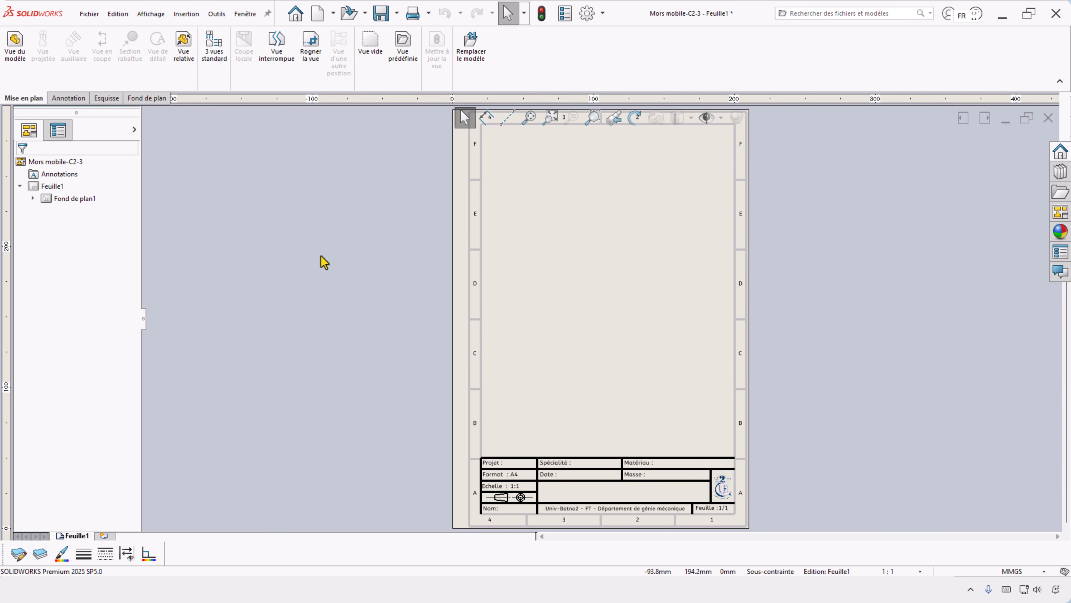
{"action": "key", "text": "ctrl+Tab"}
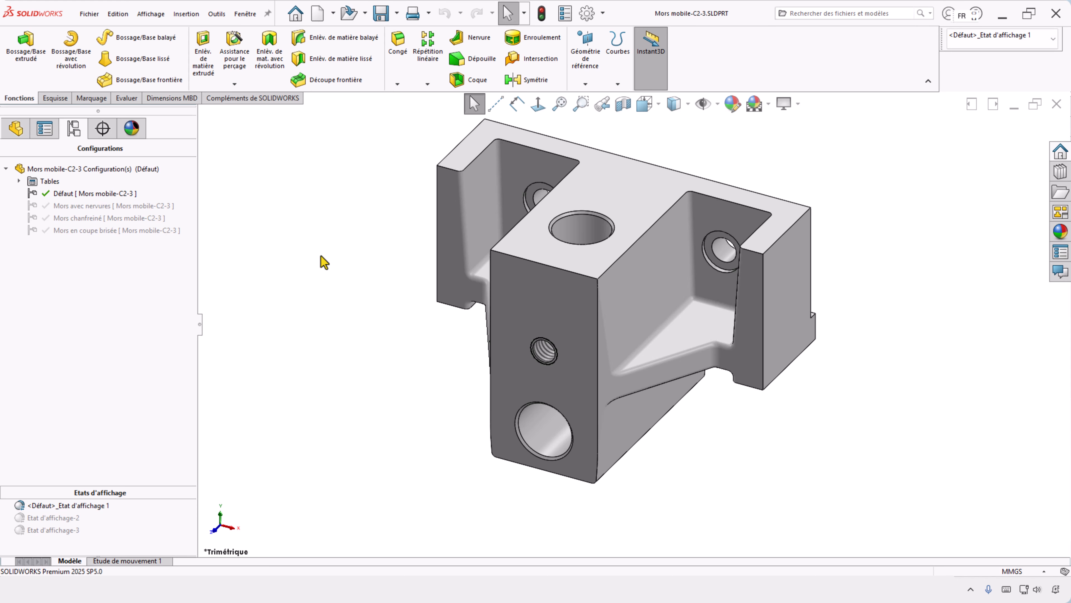
{"action": "key", "text": "ctrl+Tab"}
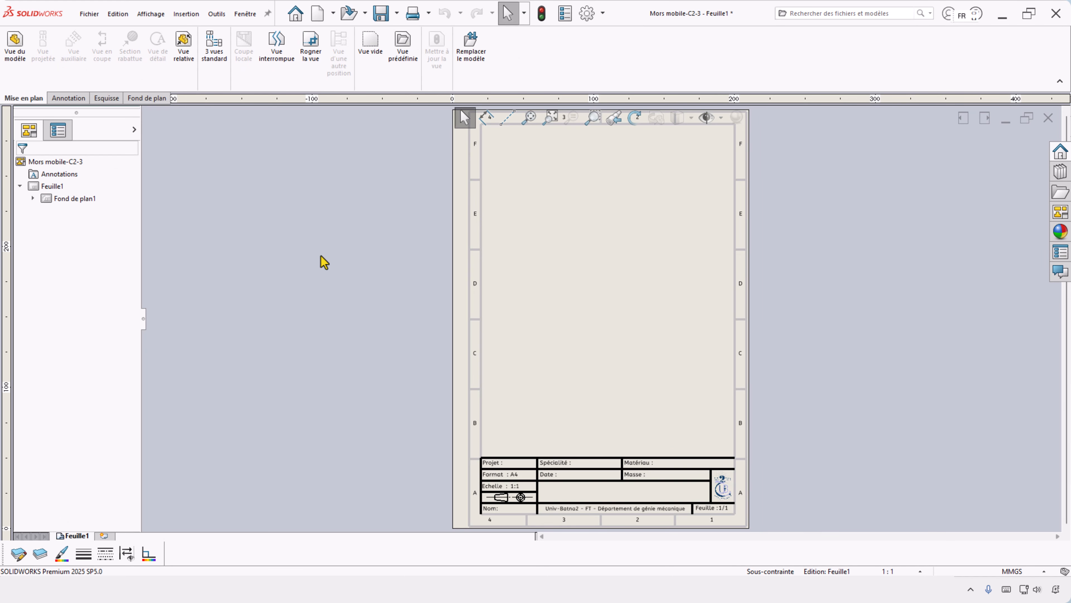
- Insert a front model view of Mors mobile-C2-3 at the sheet scale in the upper-left area of the sheet
{"action": "left_click", "coordinate": [16, 59]}
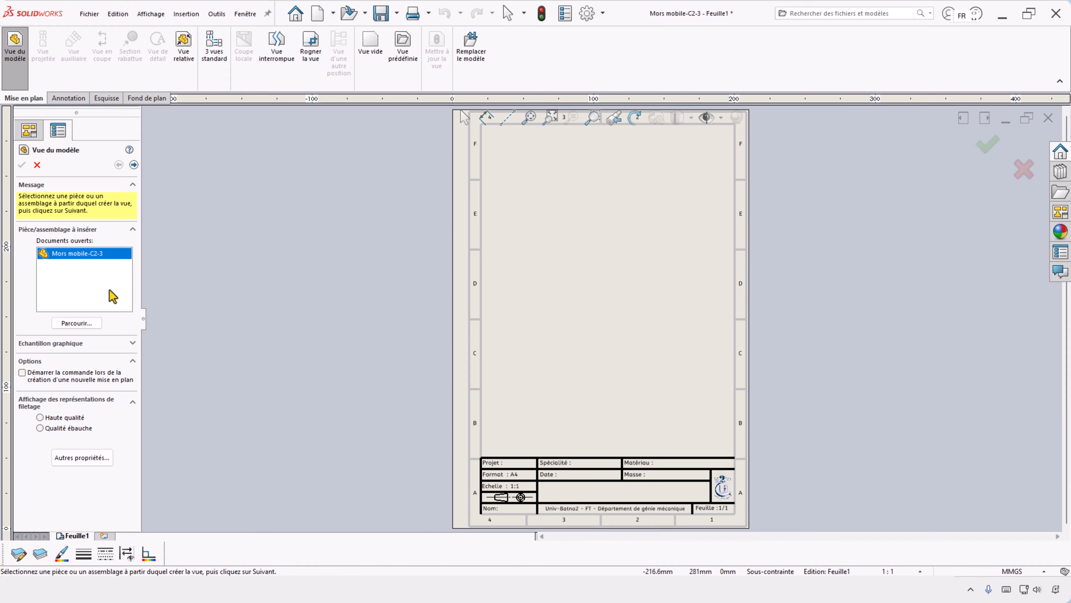
{"action": "left_click", "coordinate": [134, 165]}
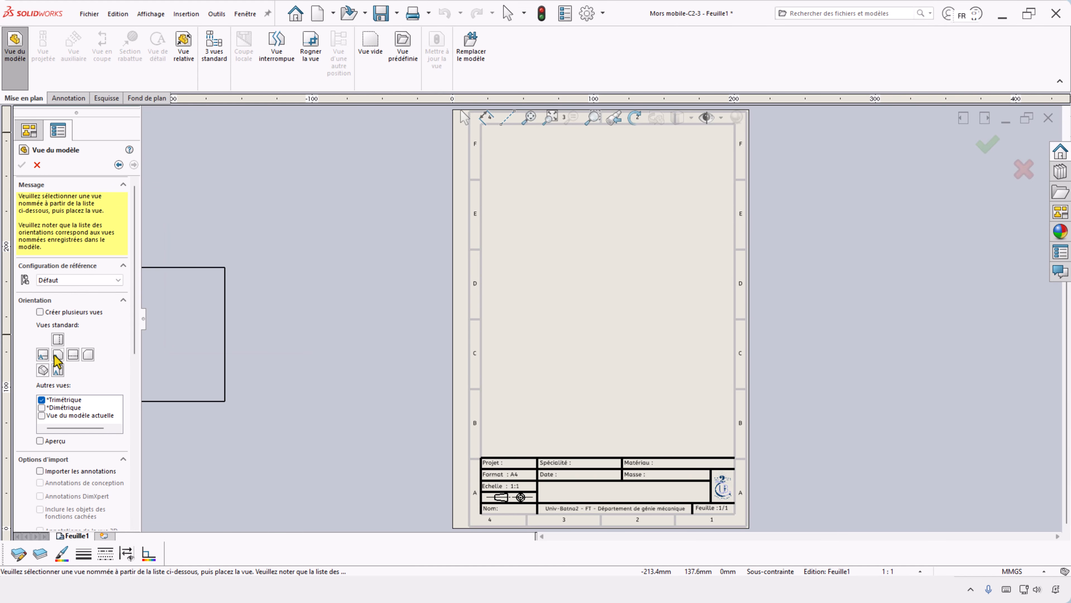
{"action": "left_click", "coordinate": [59, 356]}
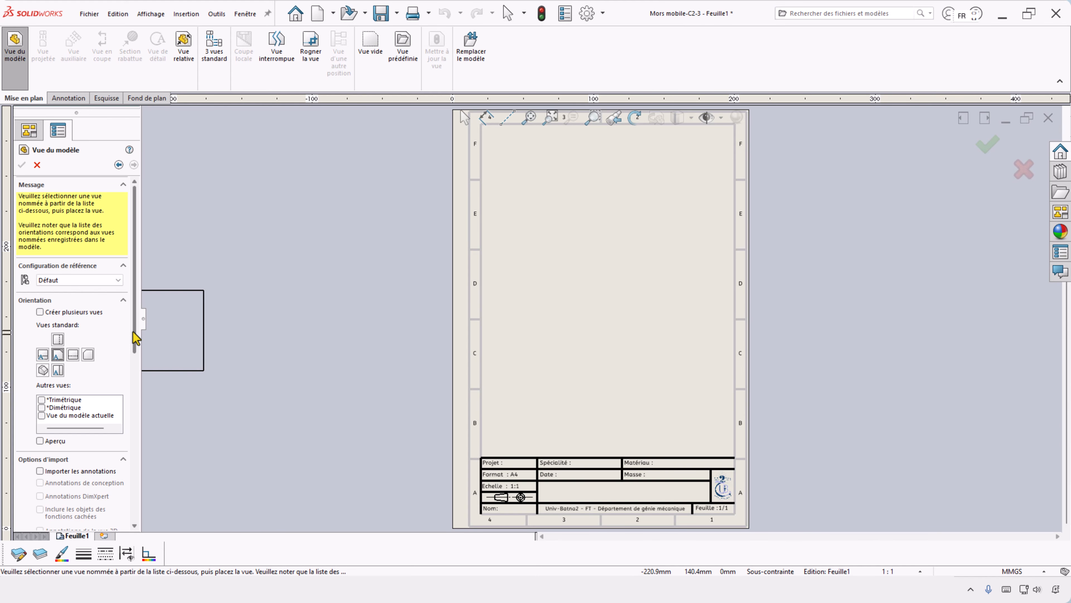
{"action": "scroll", "coordinate": [135, 335], "scroll_direction": "down", "scroll_amount": 3}
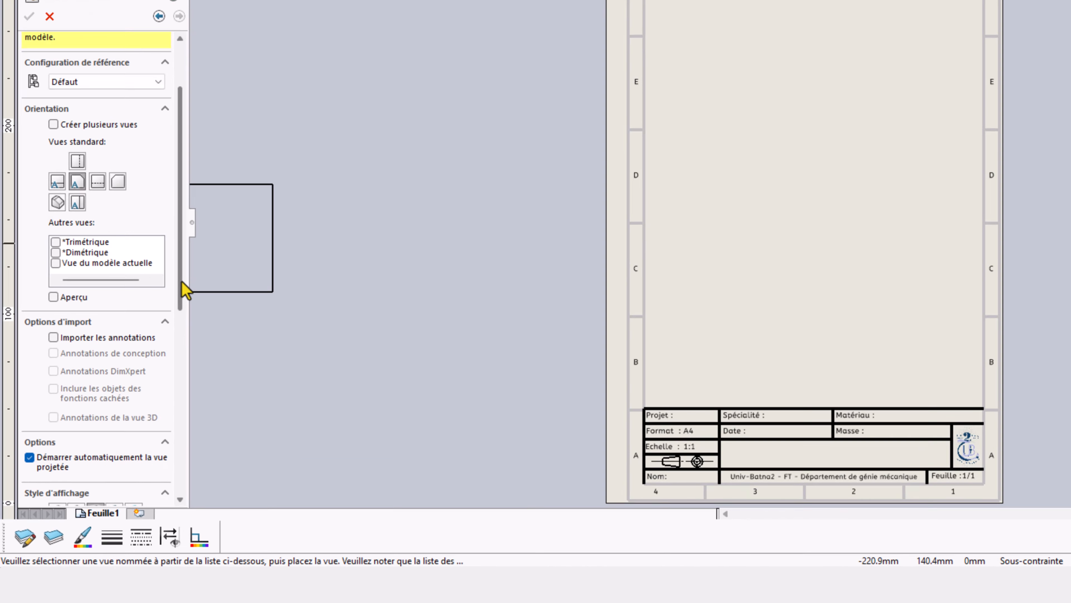
{"action": "scroll", "coordinate": [180, 323], "scroll_direction": "down", "scroll_amount": 8}
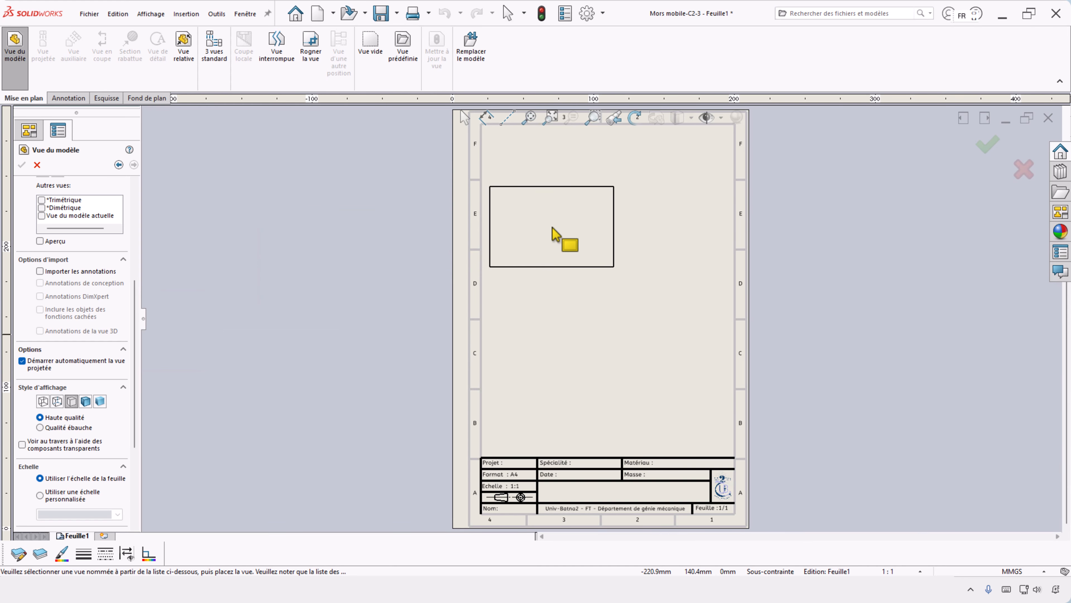
{"action": "left_click", "coordinate": [558, 209]}
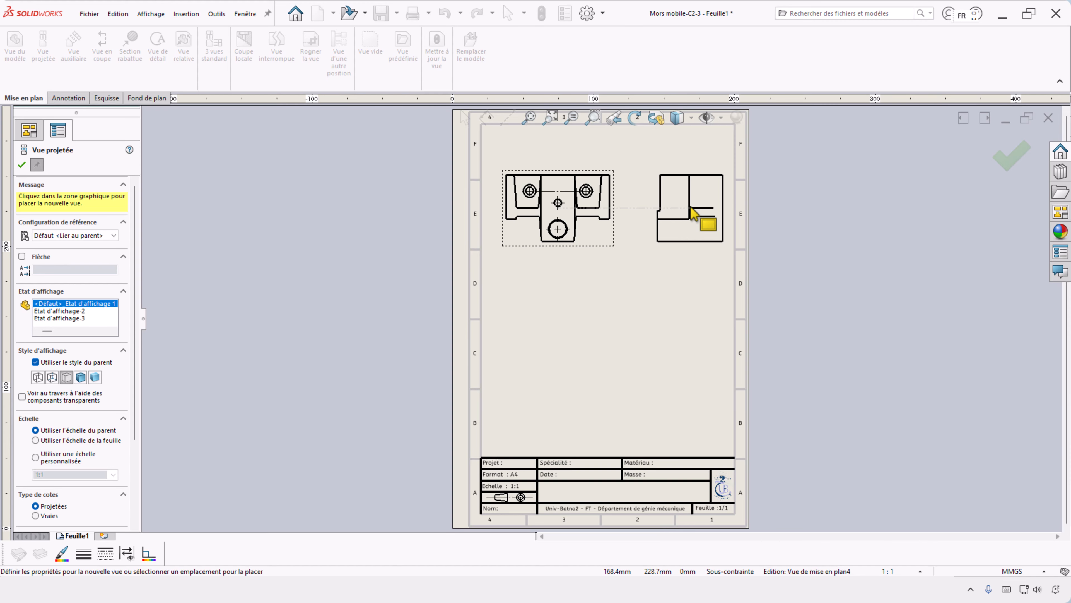
- Place a projected side view to the right of the front view and a projected top view below it
{"action": "left_click", "coordinate": [690, 208]}
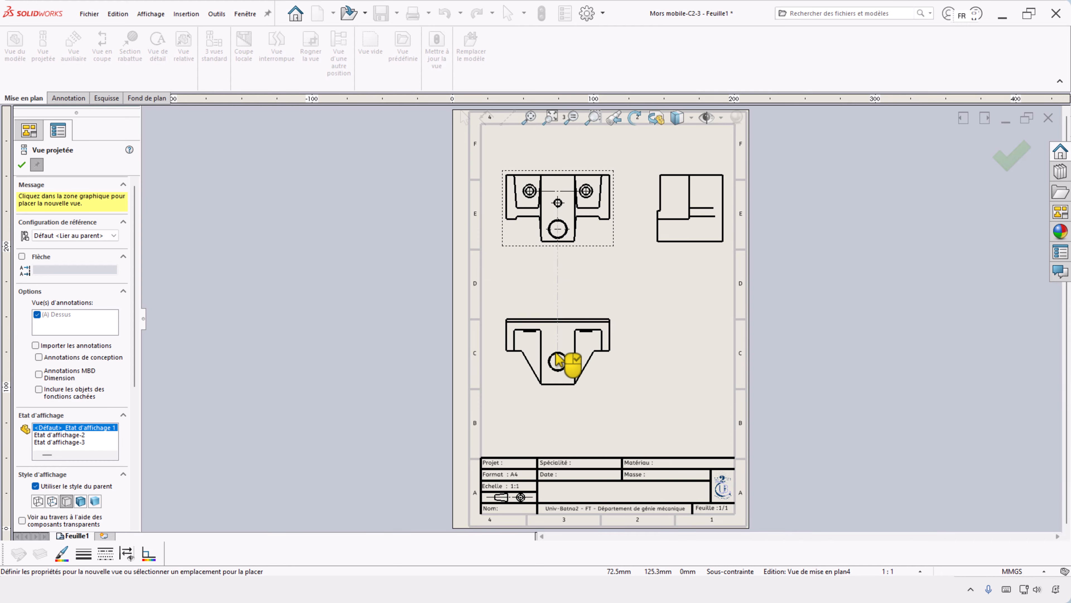
{"action": "left_click", "coordinate": [527, 350]}
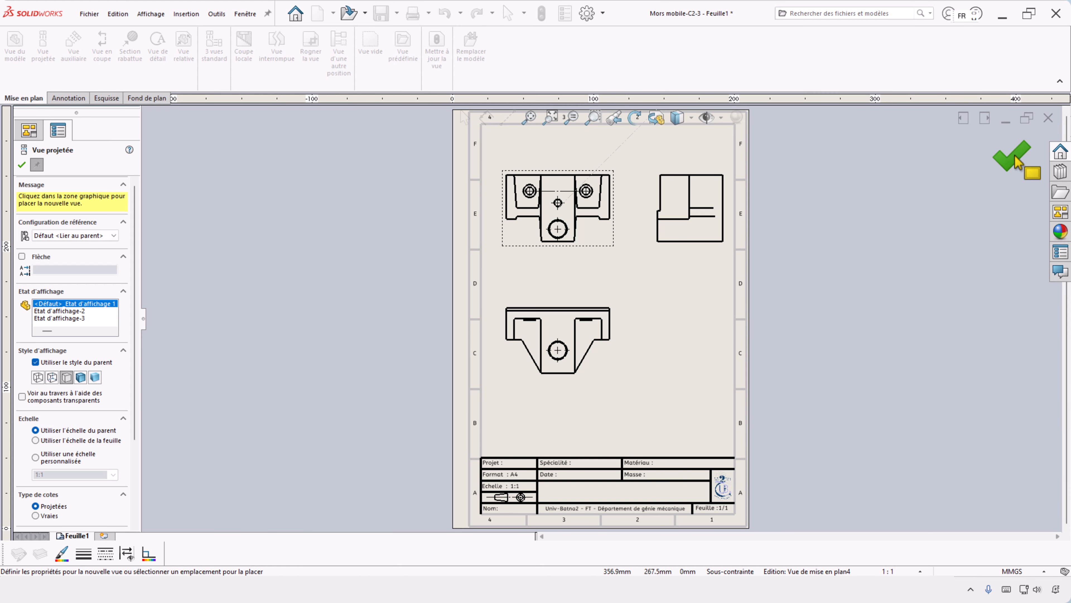
{"action": "key", "text": "Escape"}
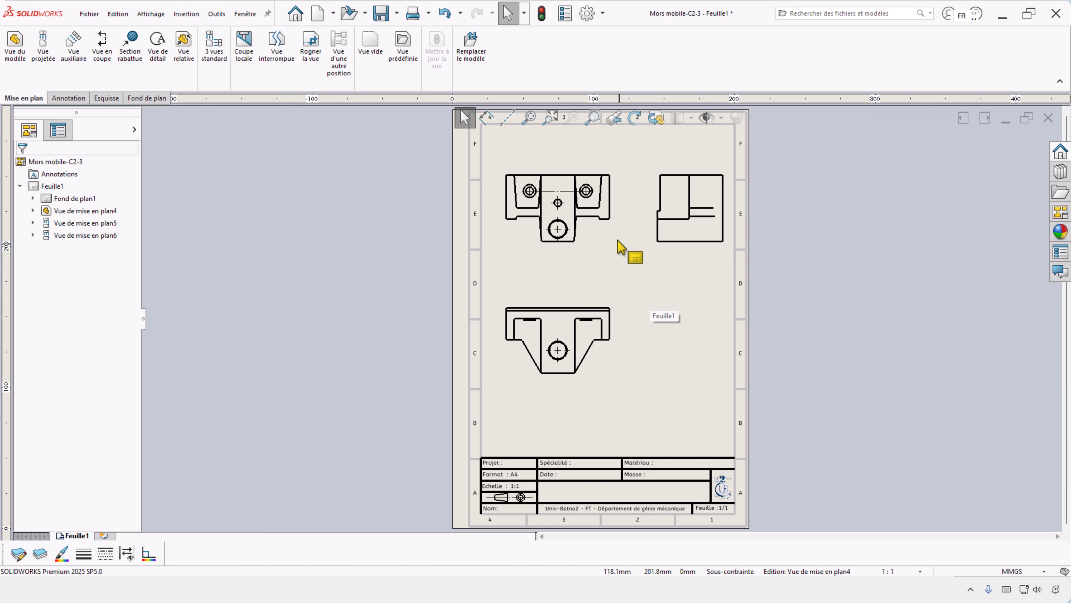
- Give the front view a custom scale of 2:1 and move the projected side view rightward off the sheet
{"action": "left_click", "coordinate": [609, 246]}
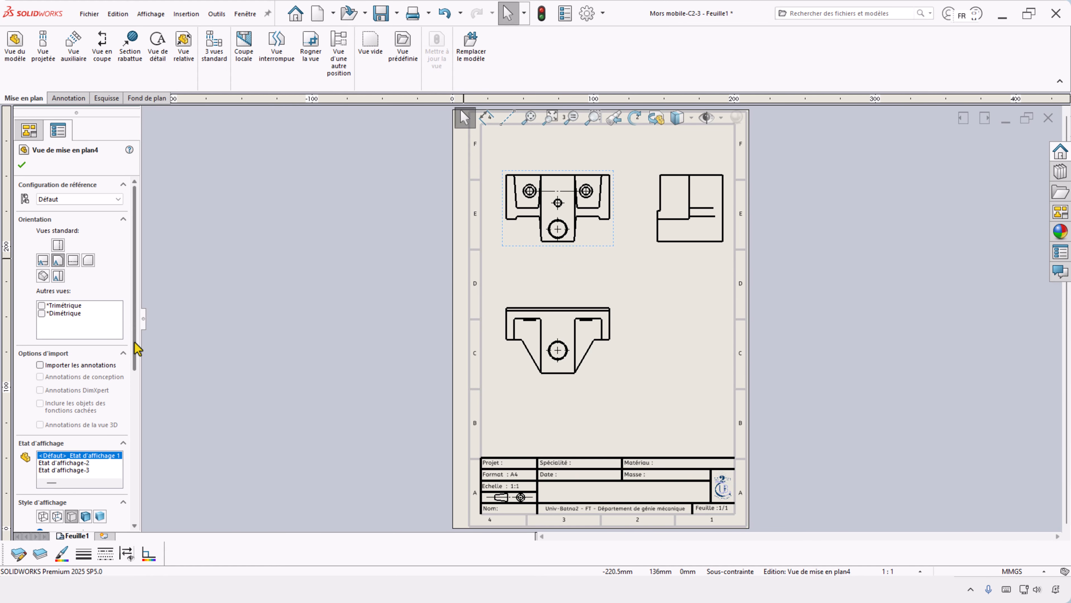
{"action": "scroll", "coordinate": [137, 348], "scroll_direction": "down", "scroll_amount": 10}
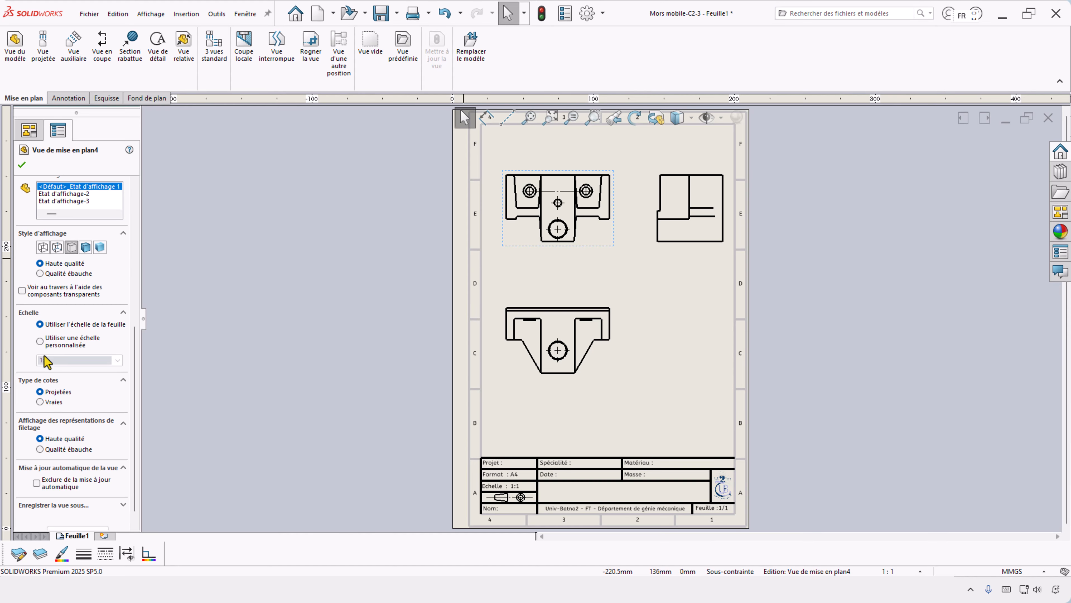
{"action": "left_click", "coordinate": [40, 341]}
{"action": "left_click", "coordinate": [117, 360]}
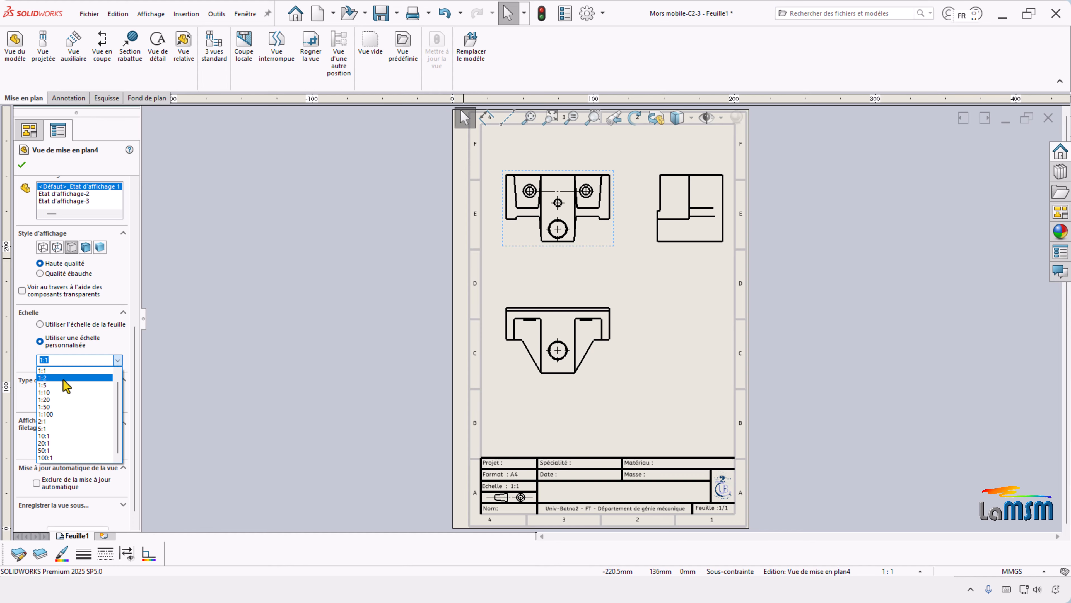
{"action": "left_click", "coordinate": [54, 421]}
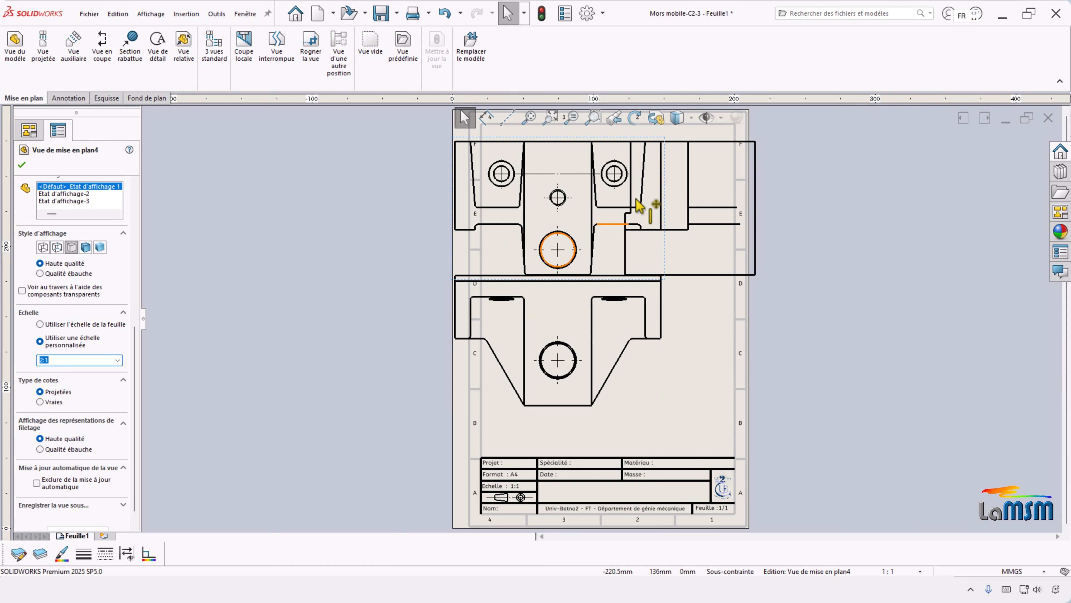
{"action": "left_click_drag", "start_coordinate": [759, 143], "coordinate": [927, 142]}
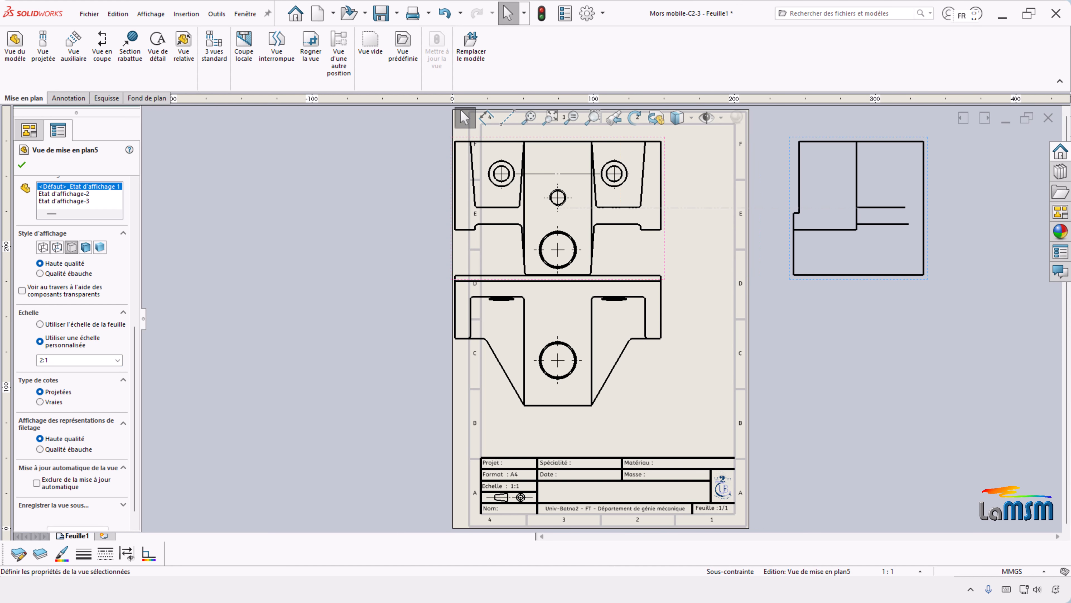
- Move the projected top view down to the title block, away from the front view
{"action": "left_click_drag", "start_coordinate": [596, 411], "coordinate": [597, 479]}
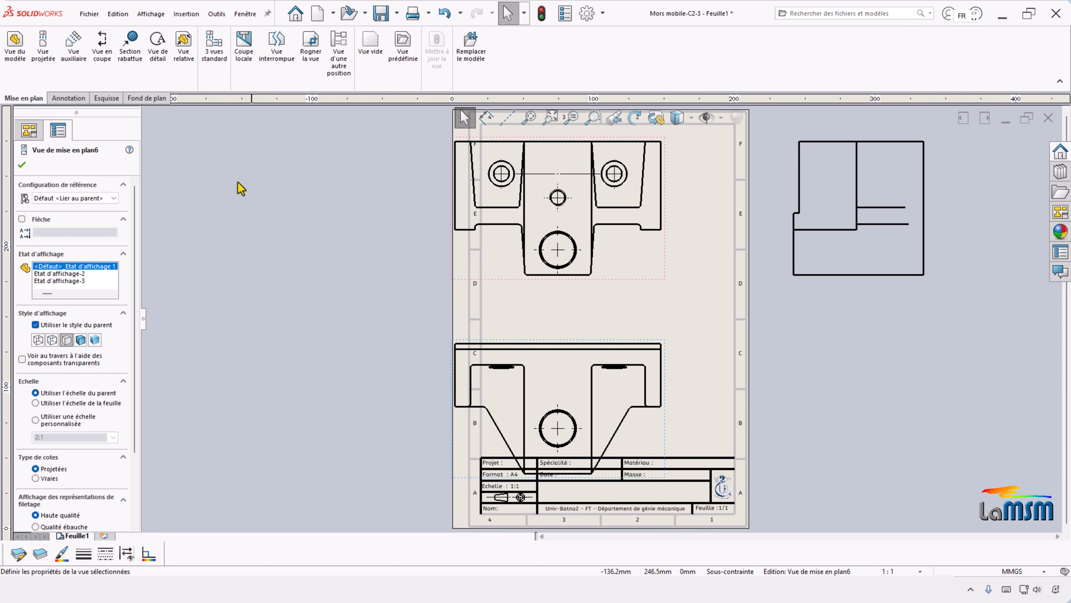
{"action": "left_click", "coordinate": [21, 164]}
- Replace the sheet format of Feuille1 with the custom format file A3-H+cartouche.slddrt in the sheet properties
{"action": "right_click", "coordinate": [706, 247]}
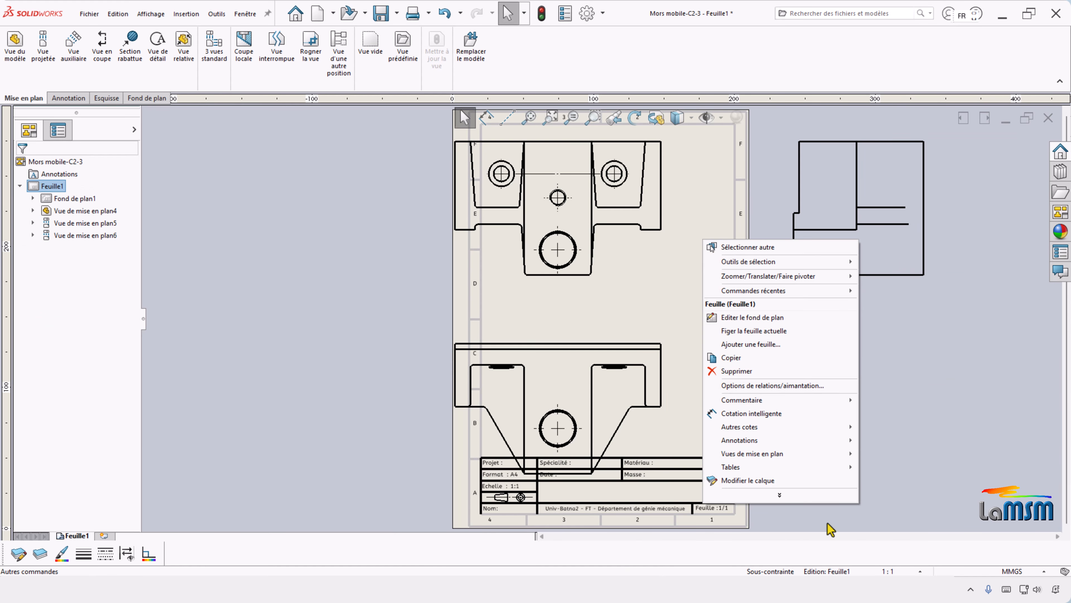
{"action": "left_click", "coordinate": [781, 494]}
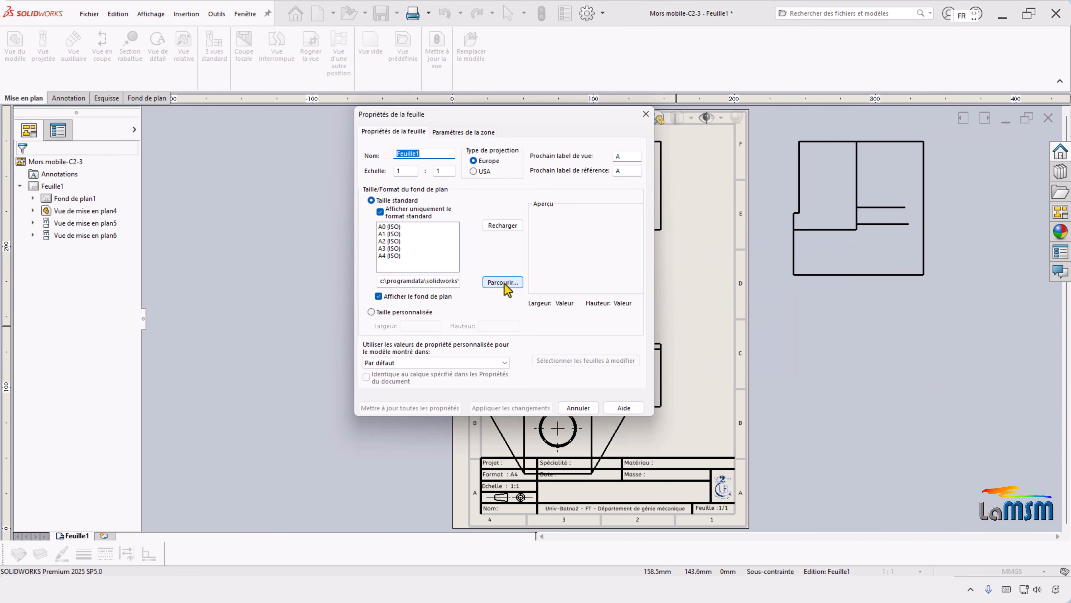
{"action": "left_click", "coordinate": [502, 282]}
{"action": "double_click", "coordinate": [455, 210]}
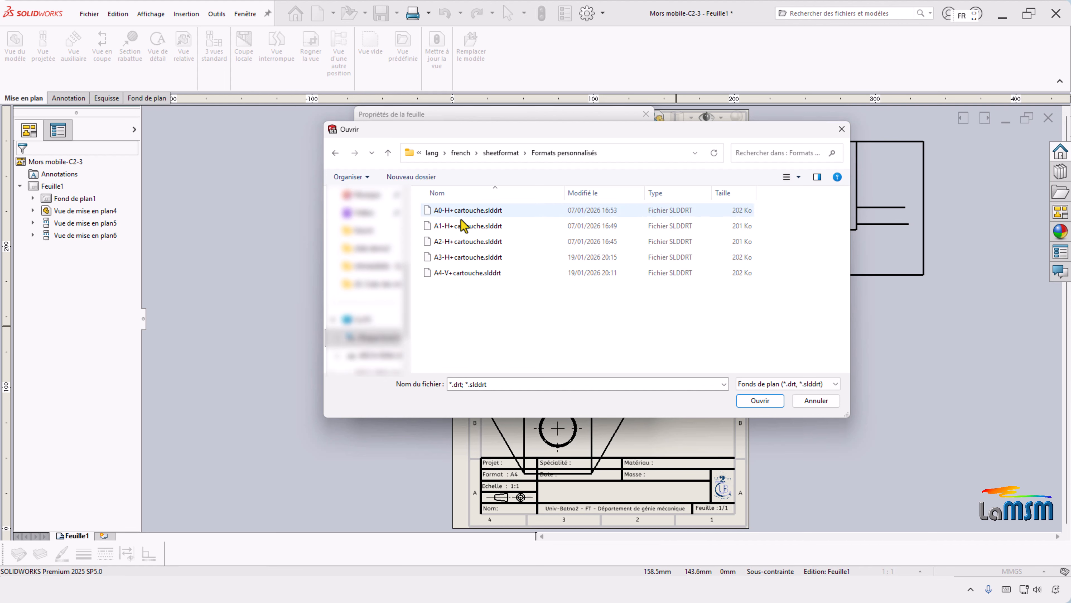
{"action": "left_click", "coordinate": [449, 258]}
{"action": "left_click", "coordinate": [775, 405]}
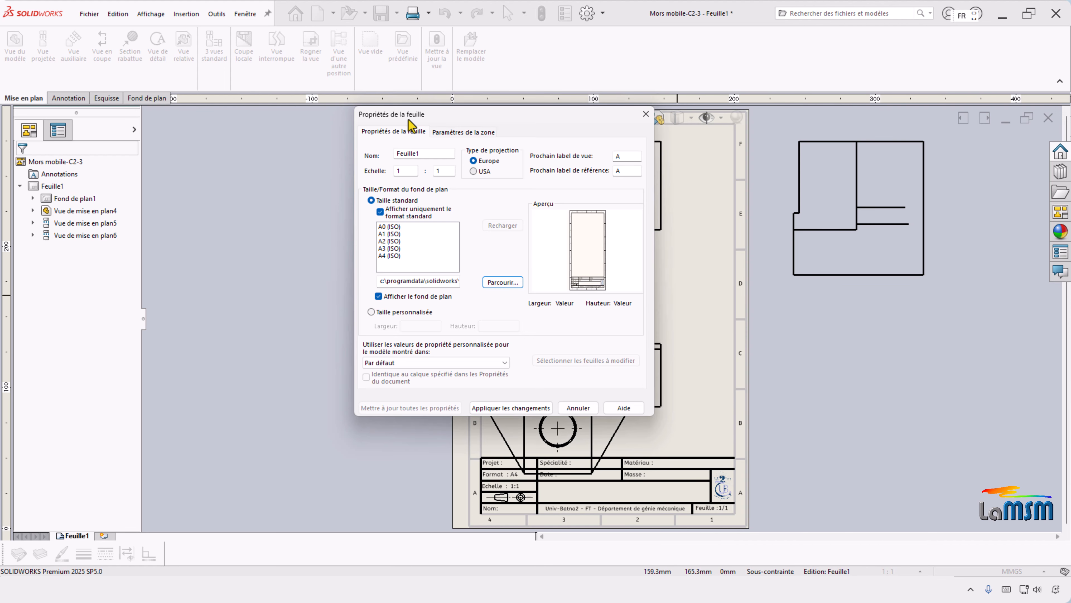
{"action": "left_click", "coordinate": [527, 413]}
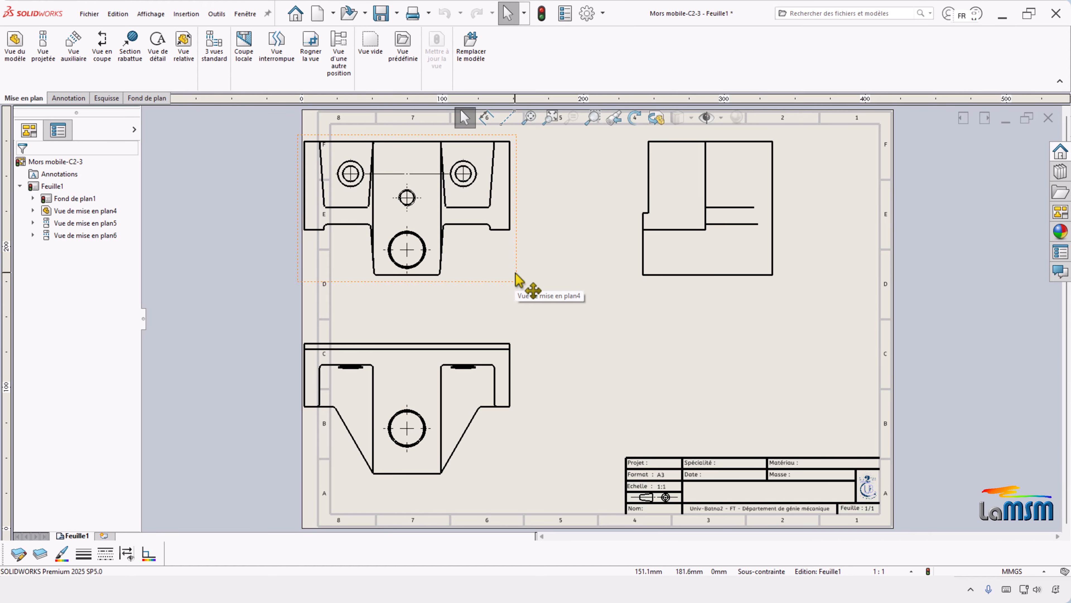
- Reposition the front view inside the A3 frame and shift the projected side view farther away from it
{"action": "left_click_drag", "start_coordinate": [518, 280], "coordinate": [590, 299]}
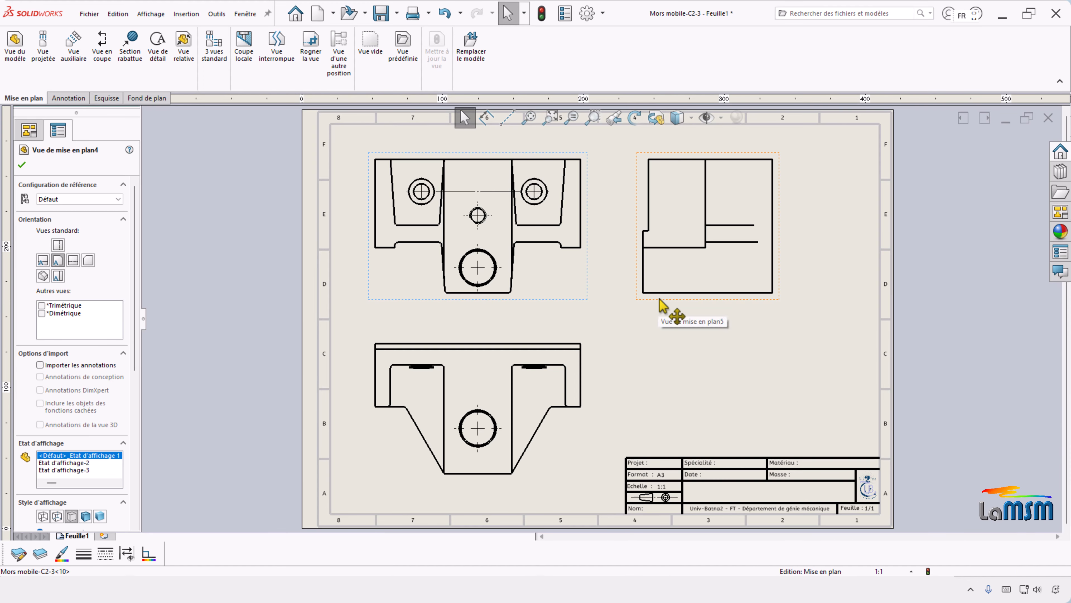
{"action": "left_click_drag", "start_coordinate": [663, 306], "coordinate": [692, 306]}
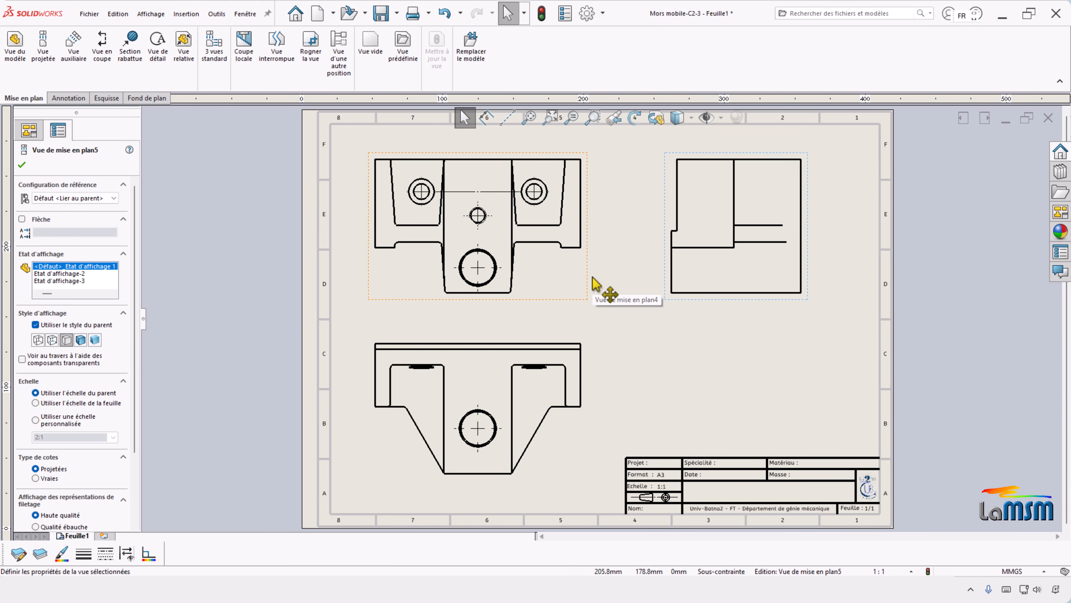
- Examine the sheet as a whole, the selected side view, and the area around the front view's lower holes
{"action": "scroll", "coordinate": [596, 284], "scroll_direction": "up", "scroll_amount": 3}
{"action": "scroll", "coordinate": [725, 314], "scroll_direction": "up", "scroll_amount": 2}
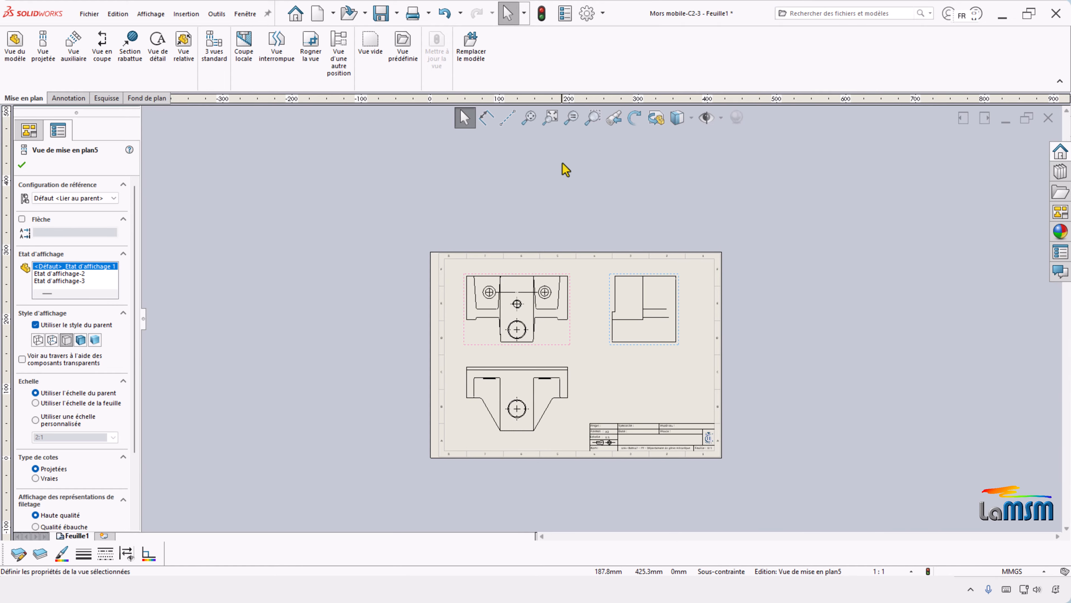
{"action": "left_click", "coordinate": [551, 118]}
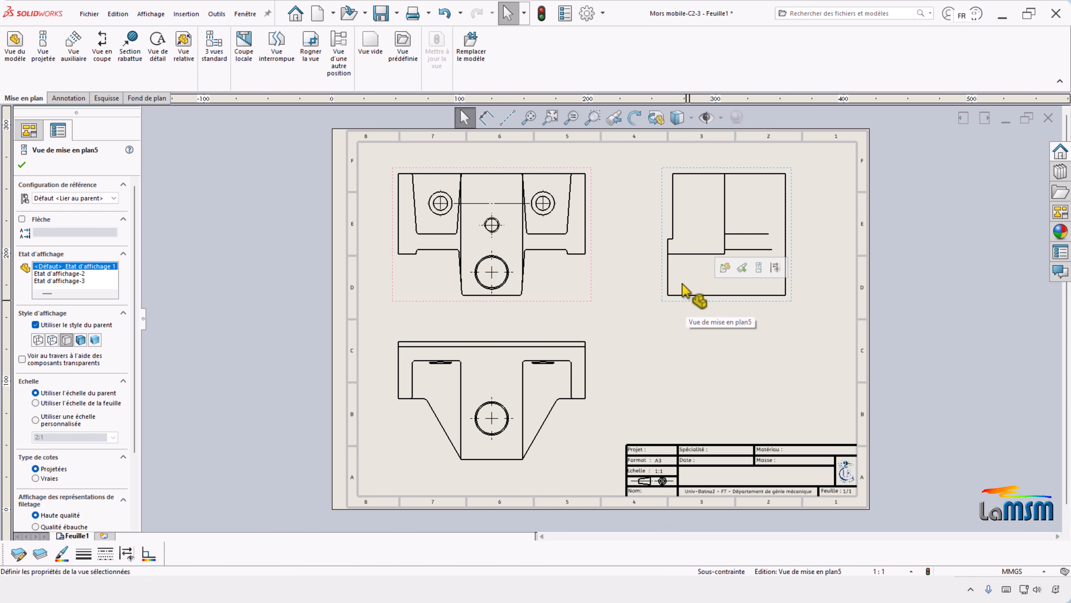
{"action": "left_click", "coordinate": [571, 119]}
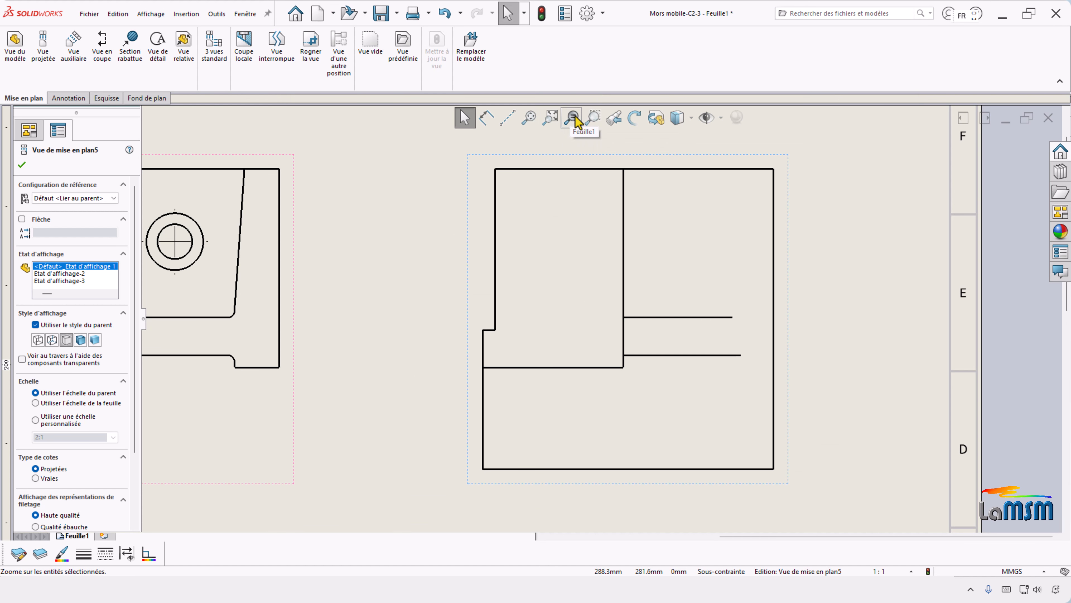
{"action": "left_click", "coordinate": [555, 121]}
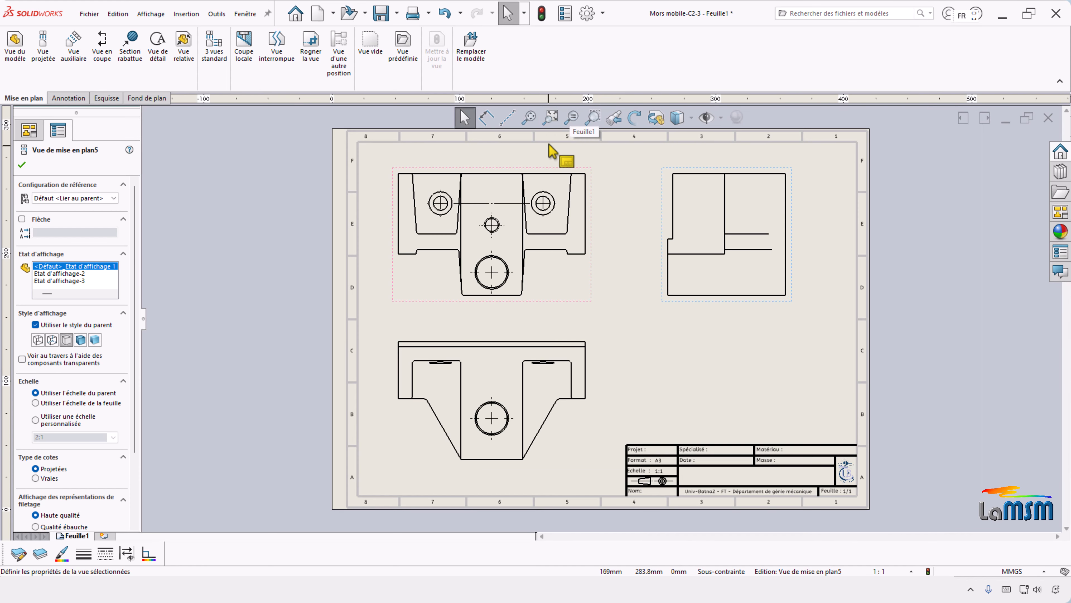
{"action": "left_click", "coordinate": [593, 118]}
{"action": "left_click_drag", "start_coordinate": [480, 212], "coordinate": [550, 283]}
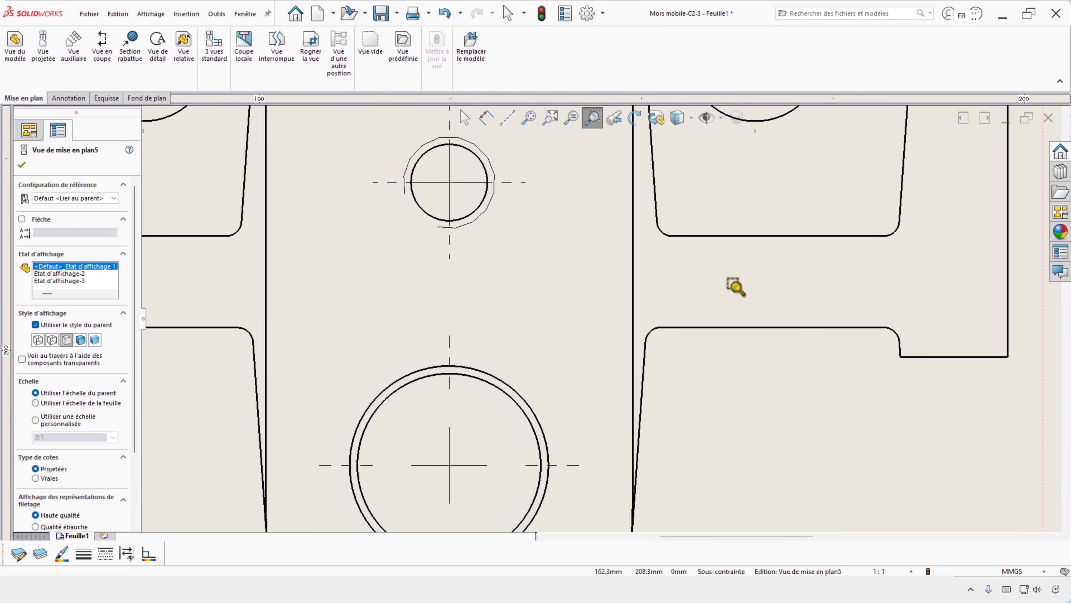
{"action": "left_click", "coordinate": [550, 117]}
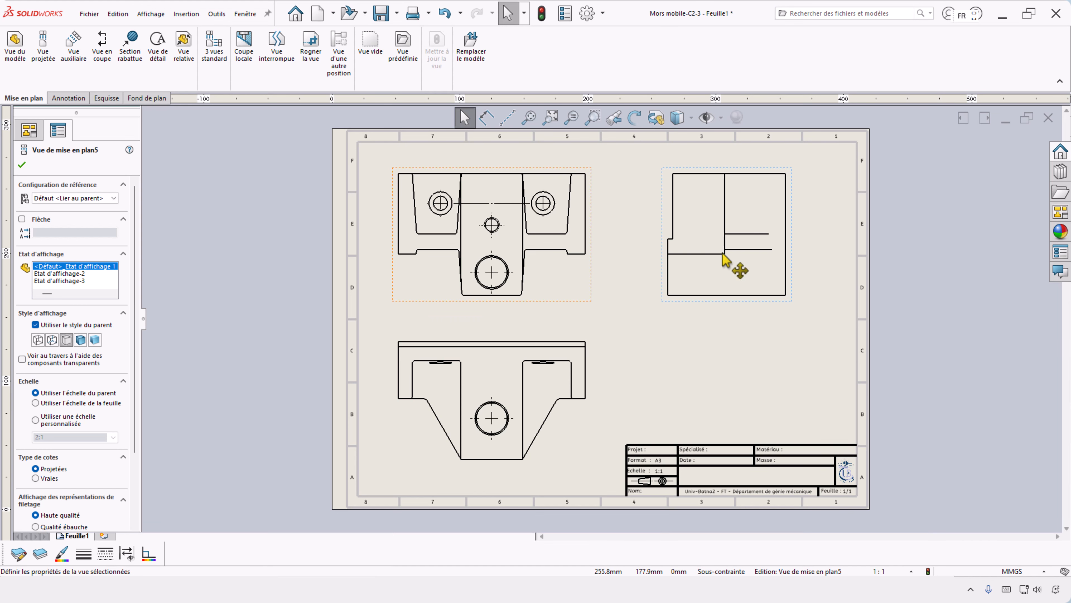
- Give the side view its own custom scale and set the front view's custom scale to 1.5:1
{"action": "scroll", "coordinate": [136, 362], "scroll_direction": "down", "scroll_amount": 3}
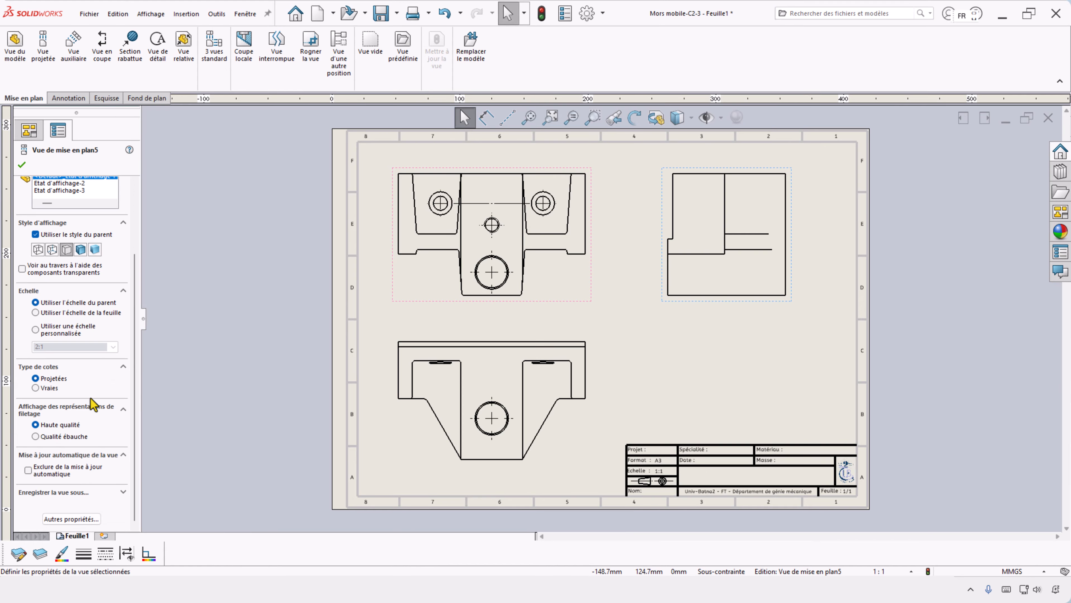
{"action": "left_click", "coordinate": [36, 329]}
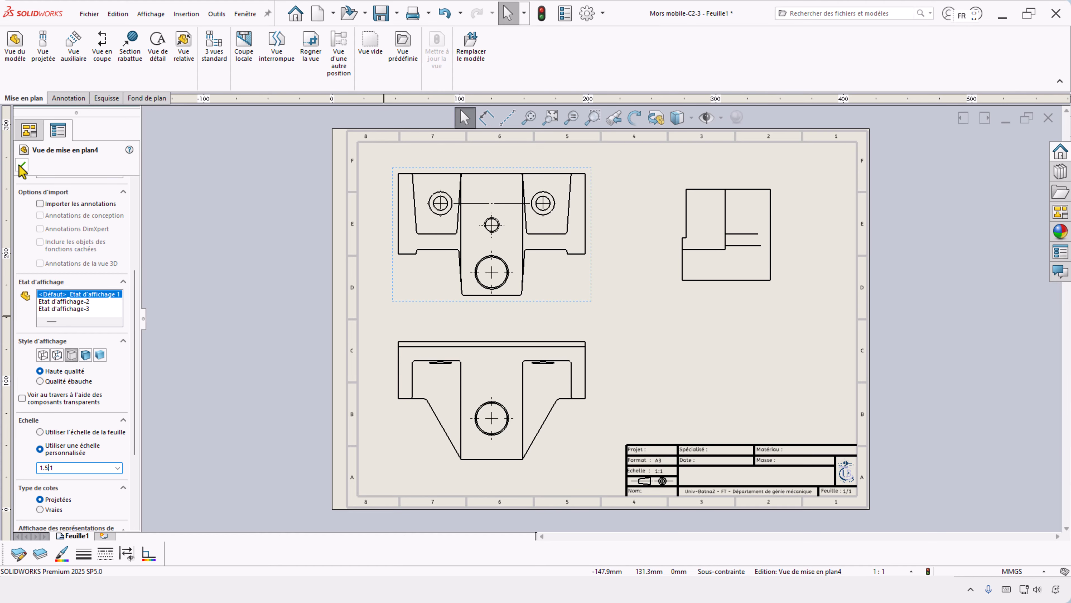
{"action": "left_click", "coordinate": [22, 168]}
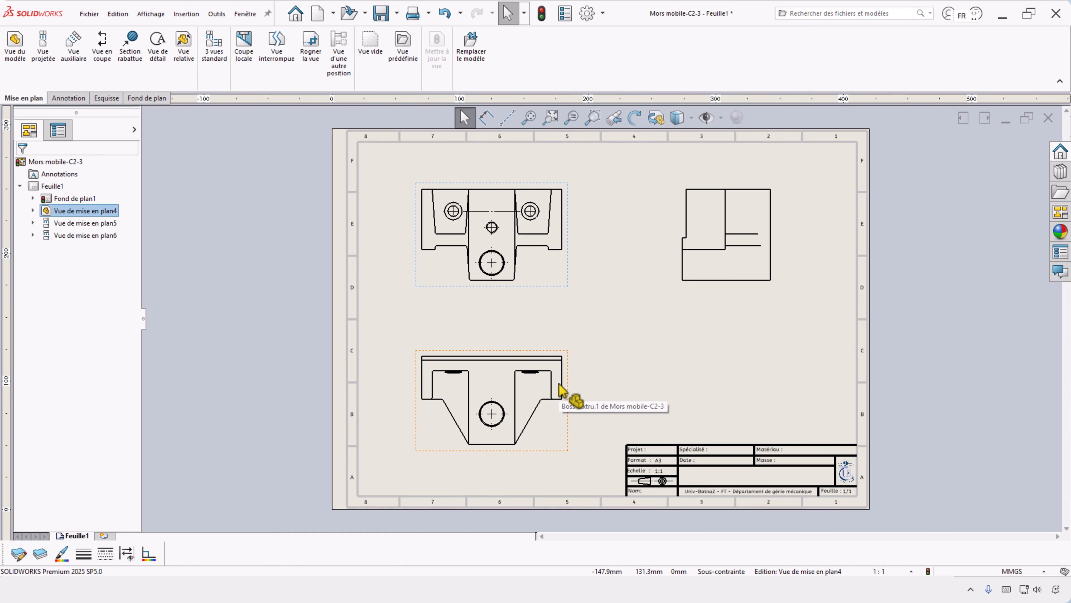
- Give the projected top view its own custom scale of 2:1
{"action": "left_click", "coordinate": [561, 358]}
{"action": "scroll", "coordinate": [106, 463], "scroll_direction": "down", "scroll_amount": 5}
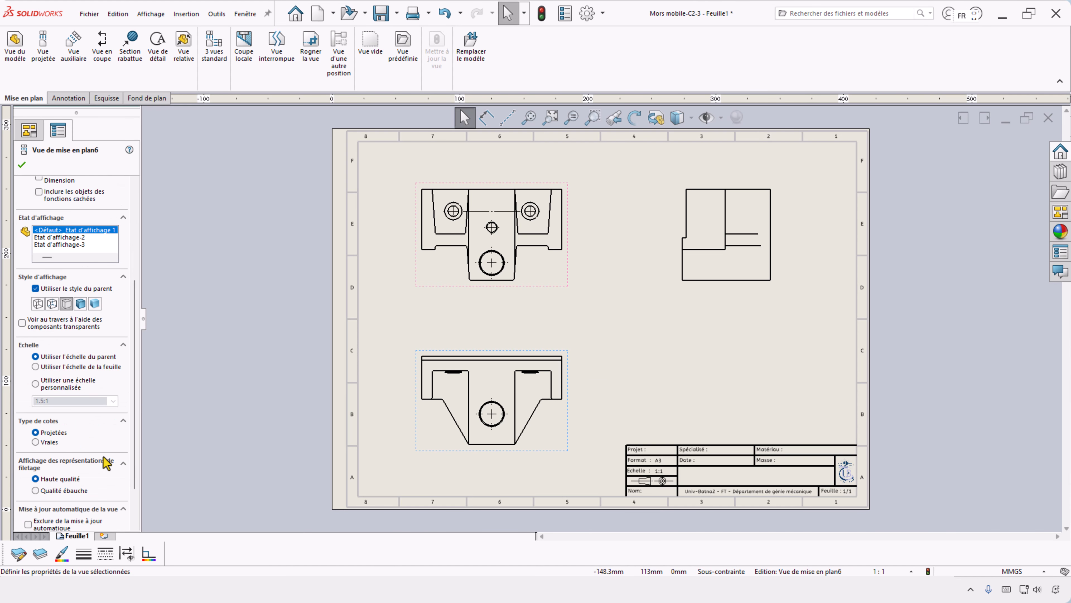
{"action": "left_click", "coordinate": [36, 383]}
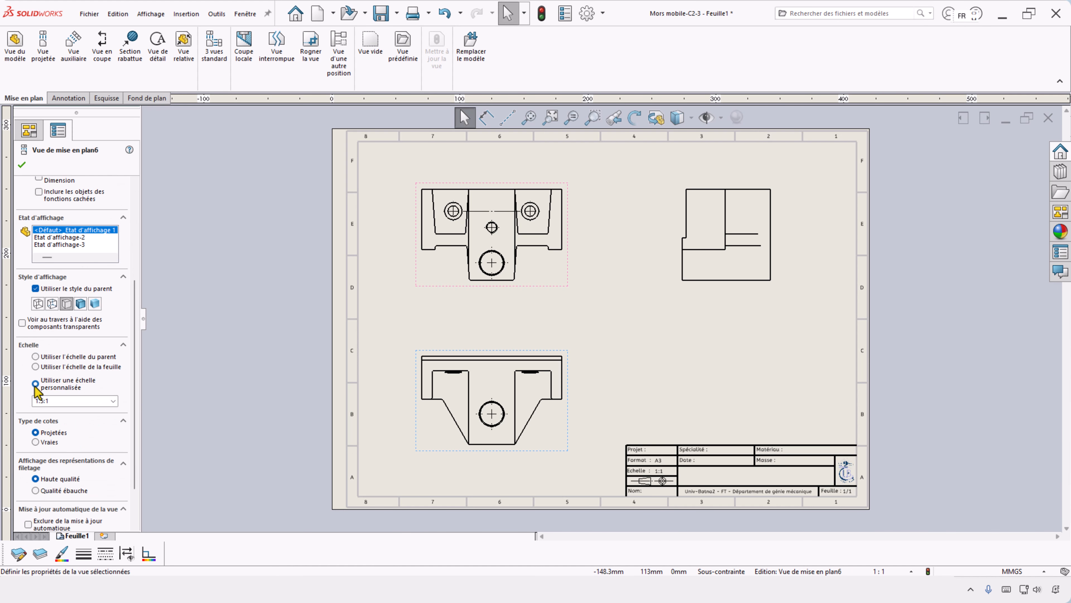
{"action": "left_click", "coordinate": [113, 400]}
{"action": "left_click", "coordinate": [59, 448]}
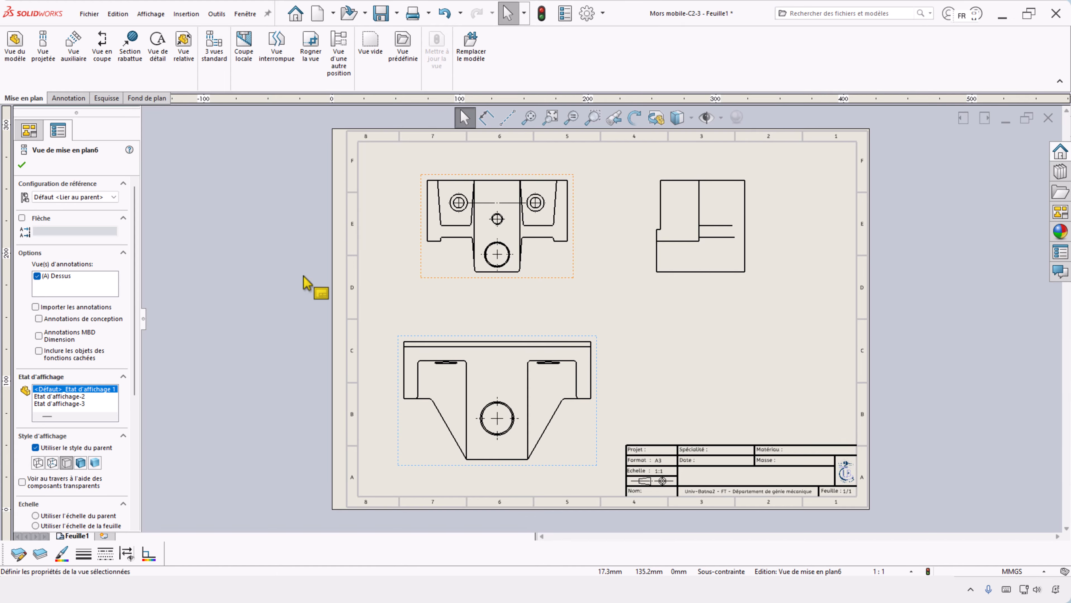
- Set the top view's custom scale to 1:1
{"action": "left_click_drag", "start_coordinate": [137, 339], "coordinate": [137, 438]}
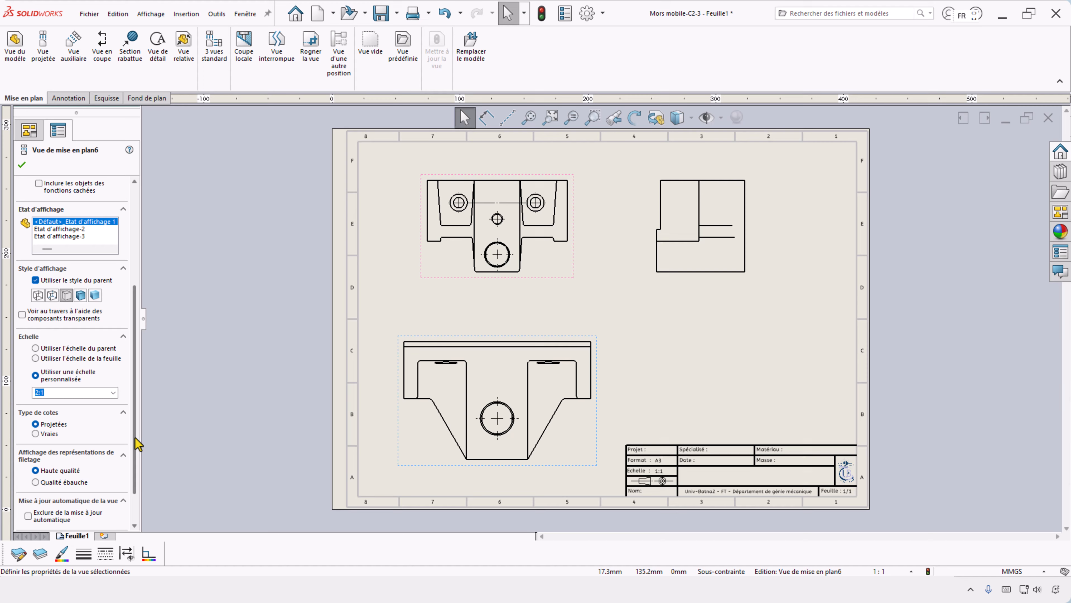
{"action": "left_click", "coordinate": [113, 392]}
{"action": "left_click", "coordinate": [63, 400]}
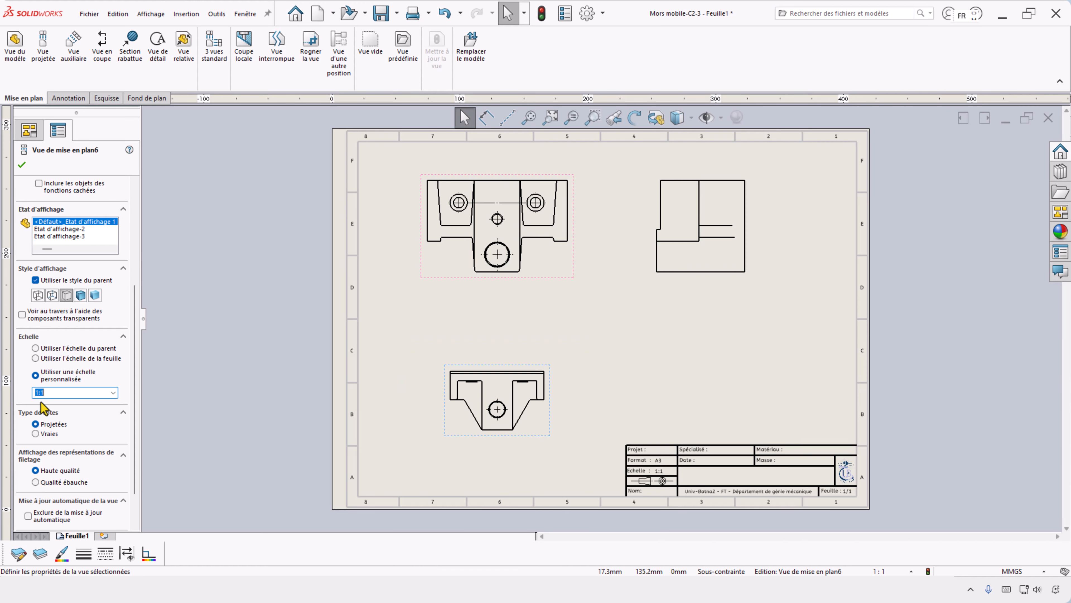
{"action": "left_click", "coordinate": [565, 354]}
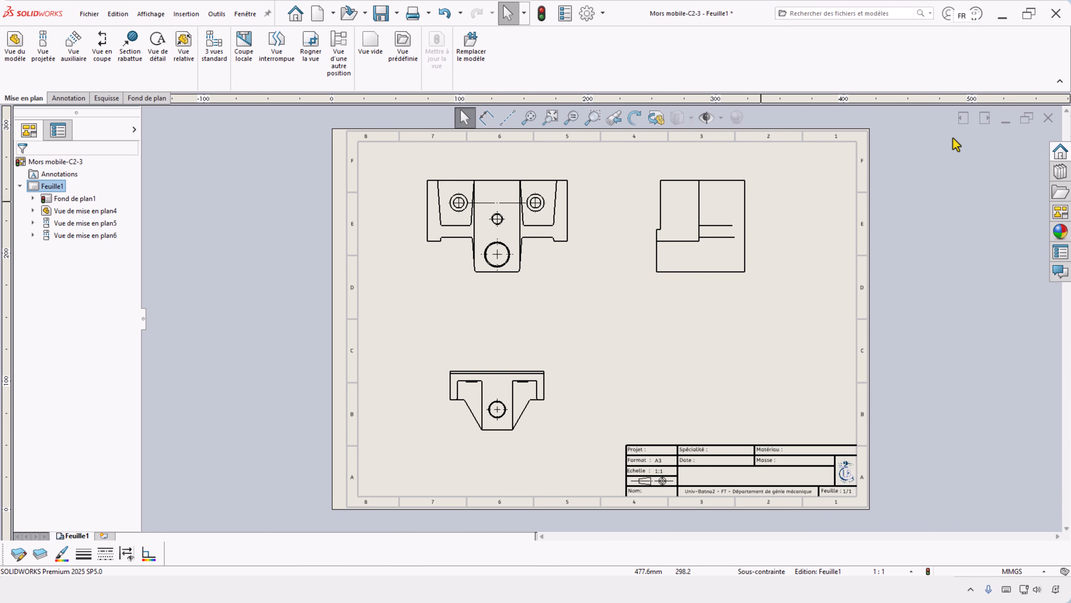
- Delete the front view with its side projection, and delete the remaining top view from the sheet
{"action": "left_click_drag", "start_coordinate": [392, 148], "coordinate": [792, 420]}
{"action": "key", "text": "Delete"}
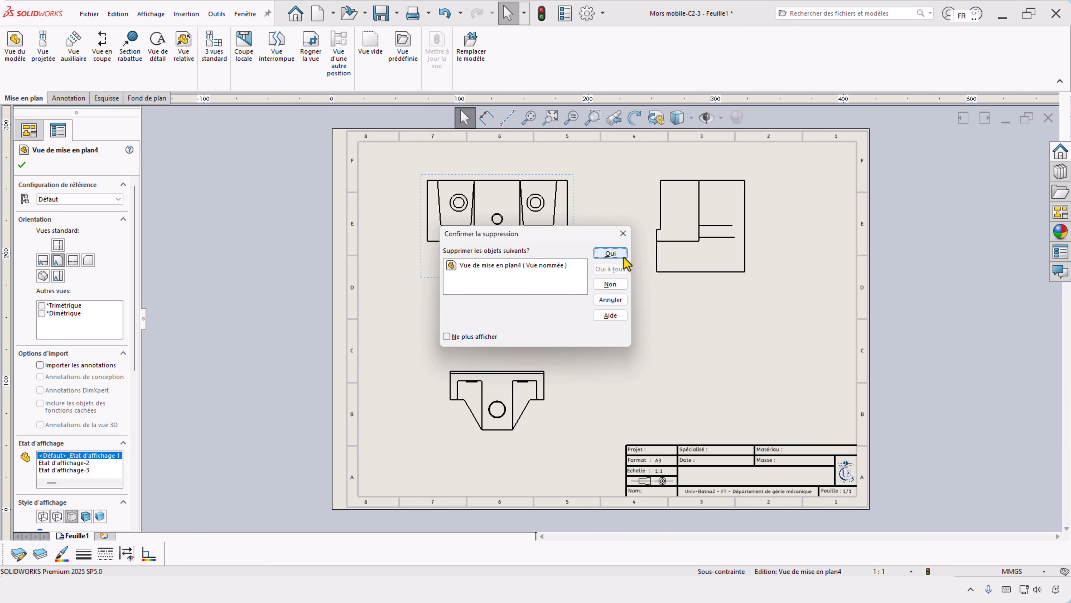
{"action": "left_click", "coordinate": [610, 254]}
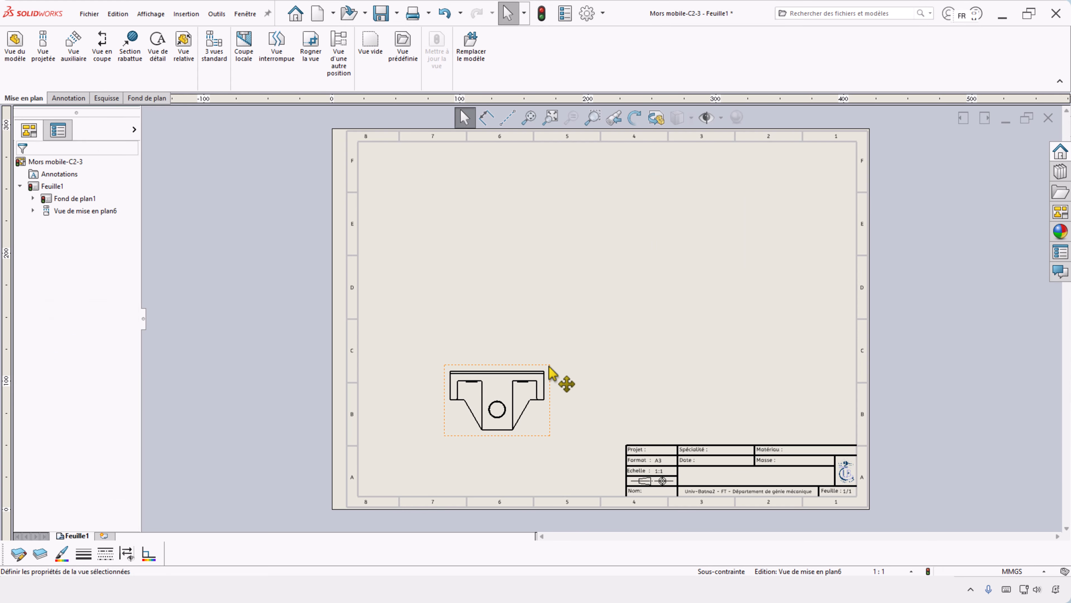
{"action": "left_click", "coordinate": [549, 378]}
{"action": "key", "text": "Delete"}
{"action": "left_click", "coordinate": [610, 254]}
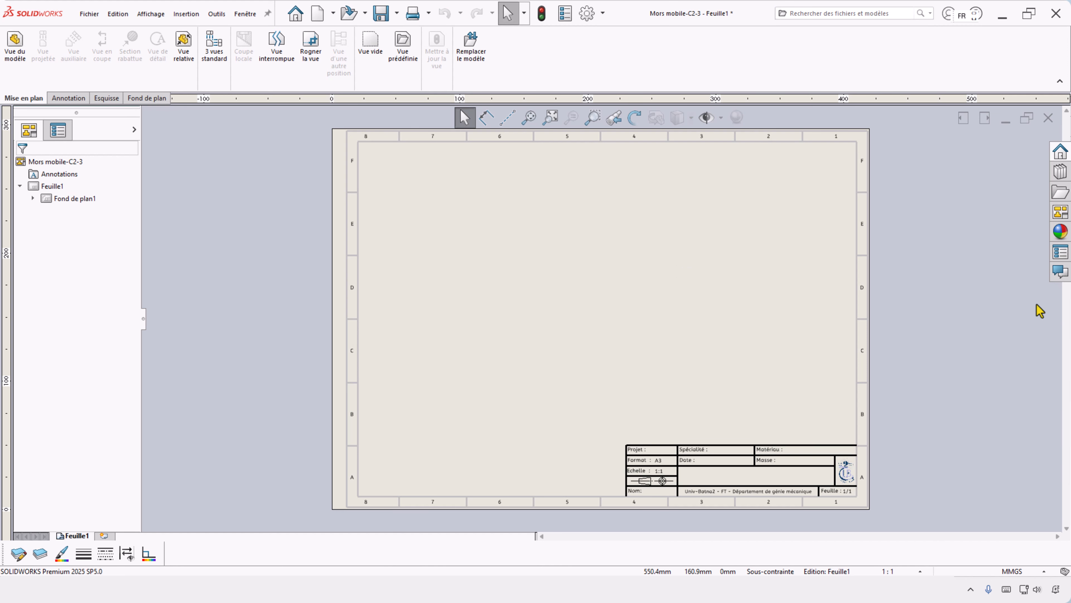
- Open the view palette and load the views of the part Mors mobile-C2-3 into it
{"action": "left_click", "coordinate": [1060, 212]}
{"action": "mouse_move", "coordinate": [937, 259]}
{"action": "left_mouse_down"}
{"action": "mouse_move", "coordinate": [940, 467]}
{"action": "mouse_move", "coordinate": [1053, 453]}
{"action": "left_mouse_up"}
{"action": "left_click", "coordinate": [980, 115]}
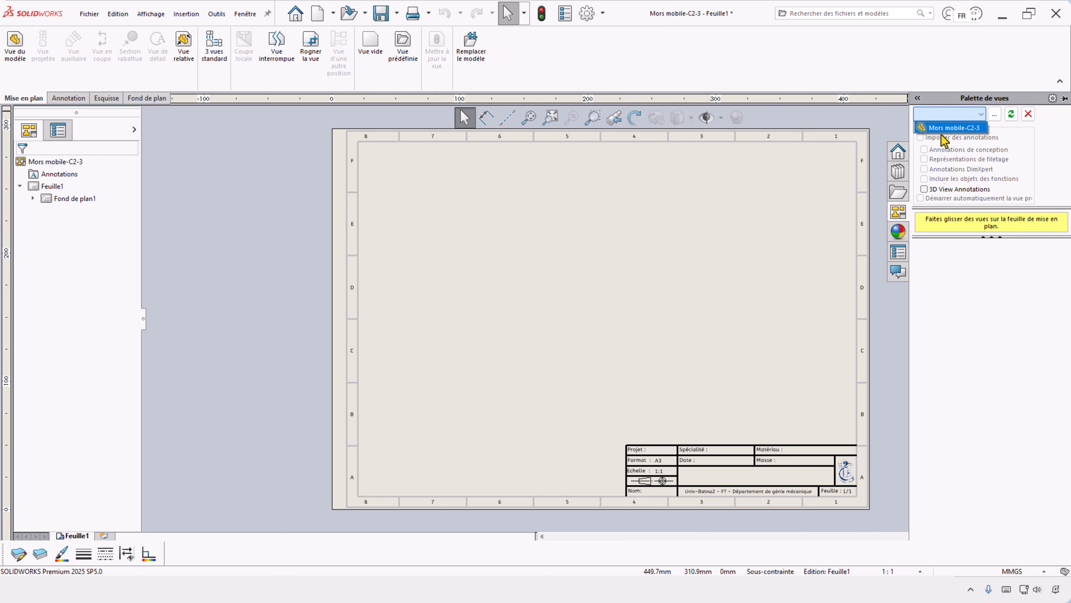
{"action": "left_click", "coordinate": [995, 113]}
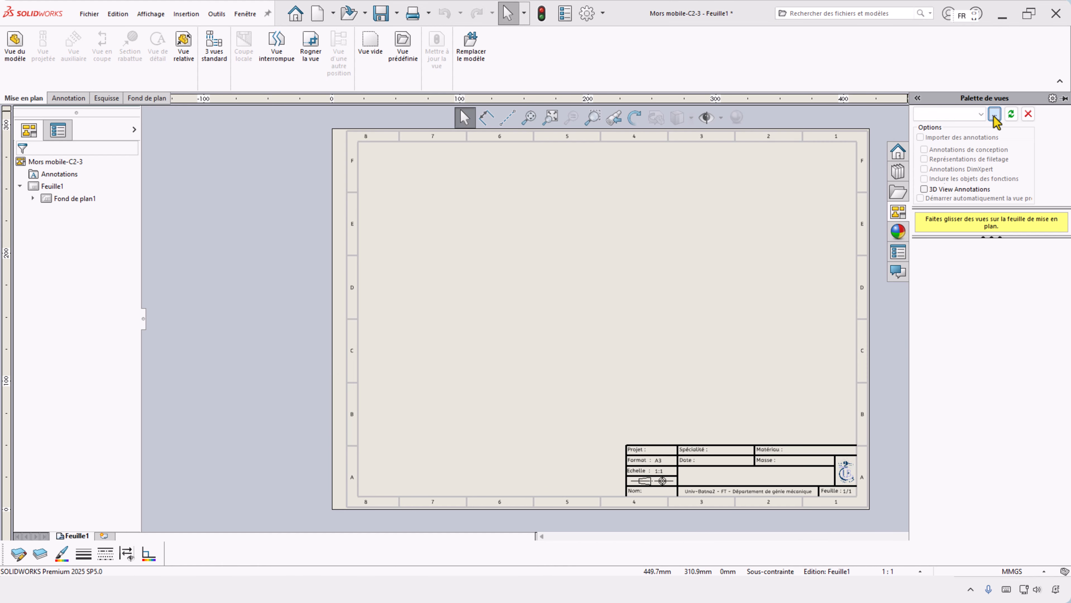
{"action": "left_click", "coordinate": [848, 426]}
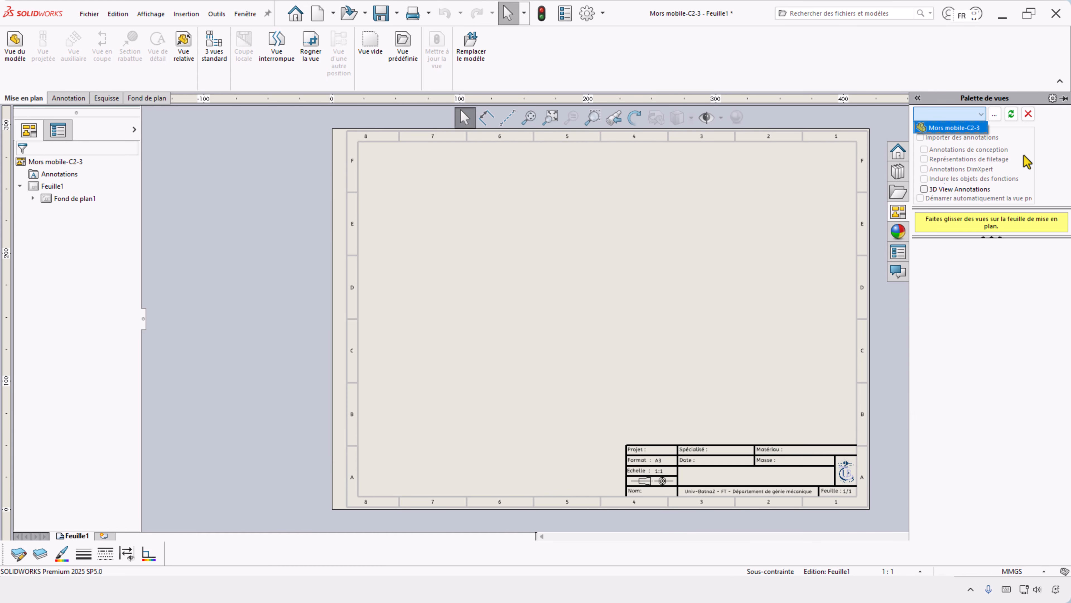
{"action": "left_click", "coordinate": [980, 114]}
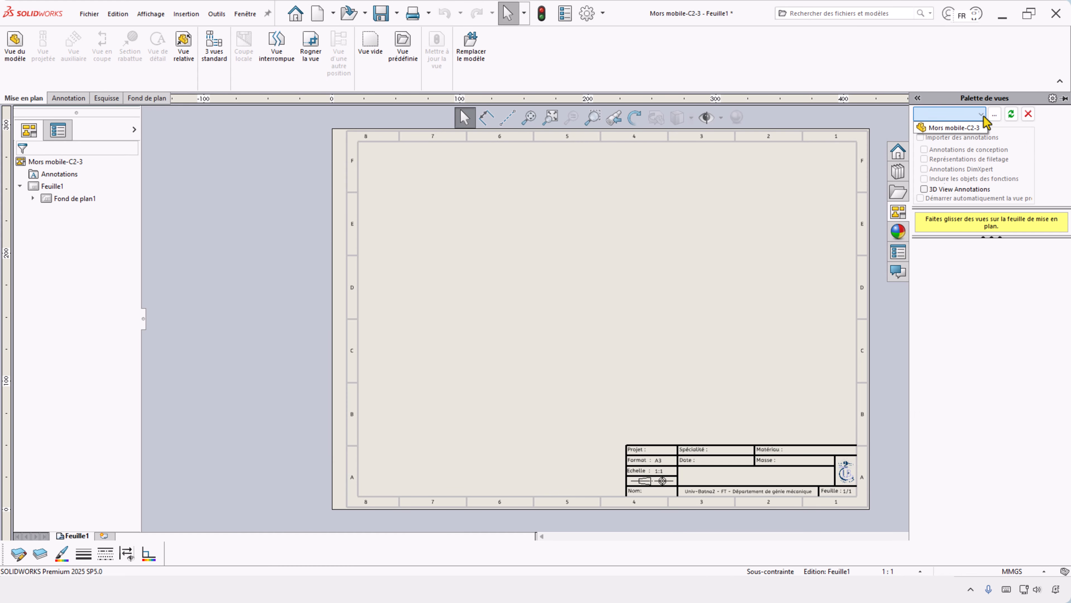
{"action": "left_click", "coordinate": [944, 129]}
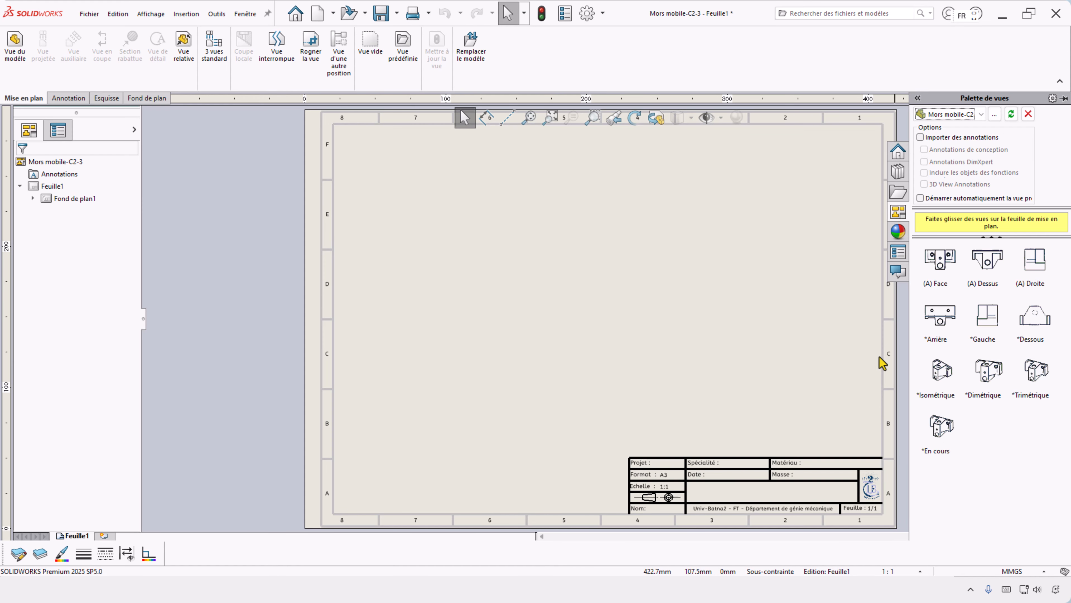
- Rotate the model in the part window Mors mobile-C2-3.SLDPRT, return to the drawing and refresh the view palette's current view
{"action": "left_click", "coordinate": [240, 14]}
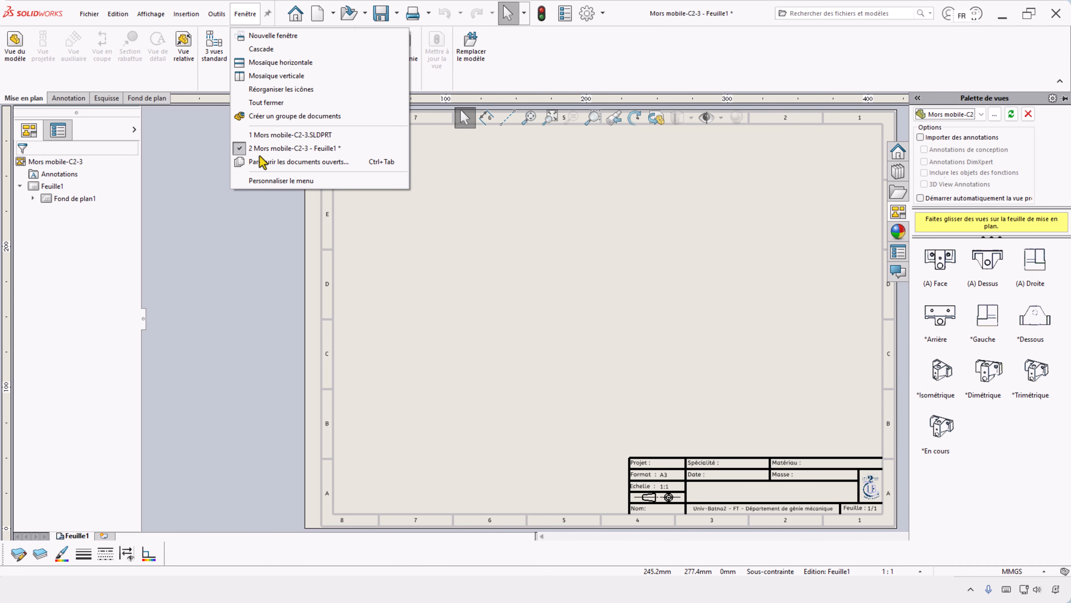
{"action": "left_click", "coordinate": [258, 135]}
{"action": "middle_click_drag", "start_coordinate": [818, 254], "coordinate": [703, 330]}
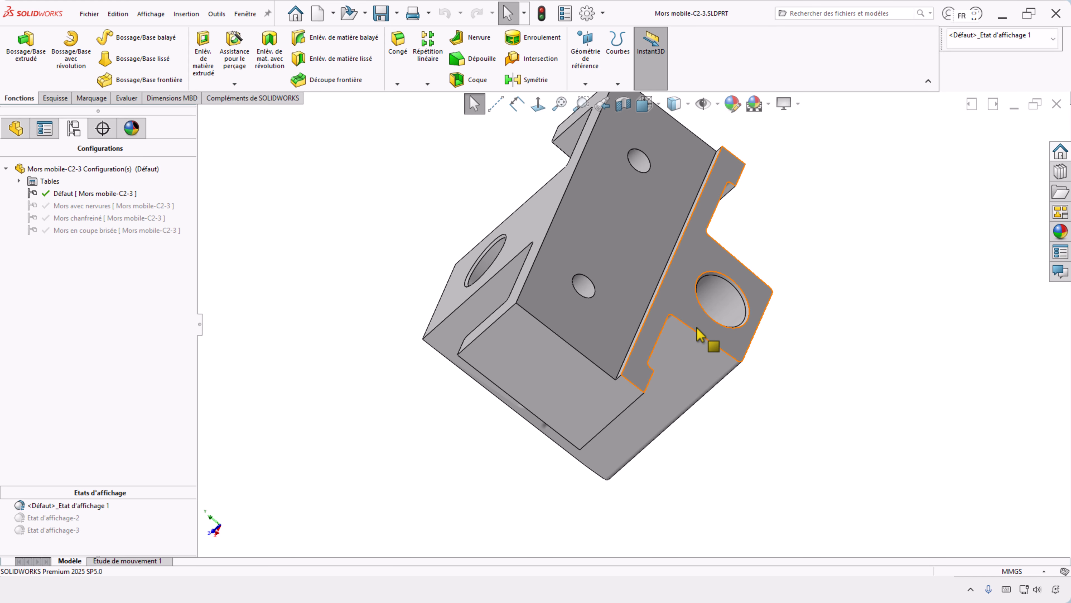
{"action": "left_click", "coordinate": [245, 14]}
{"action": "left_click", "coordinate": [262, 162]}
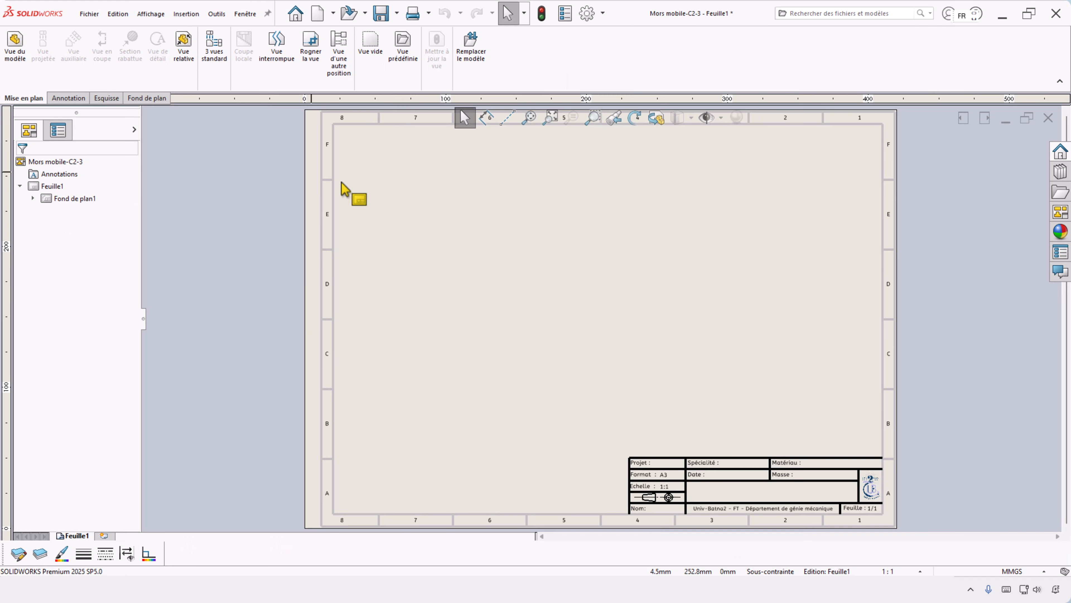
{"action": "left_click", "coordinate": [1061, 212]}
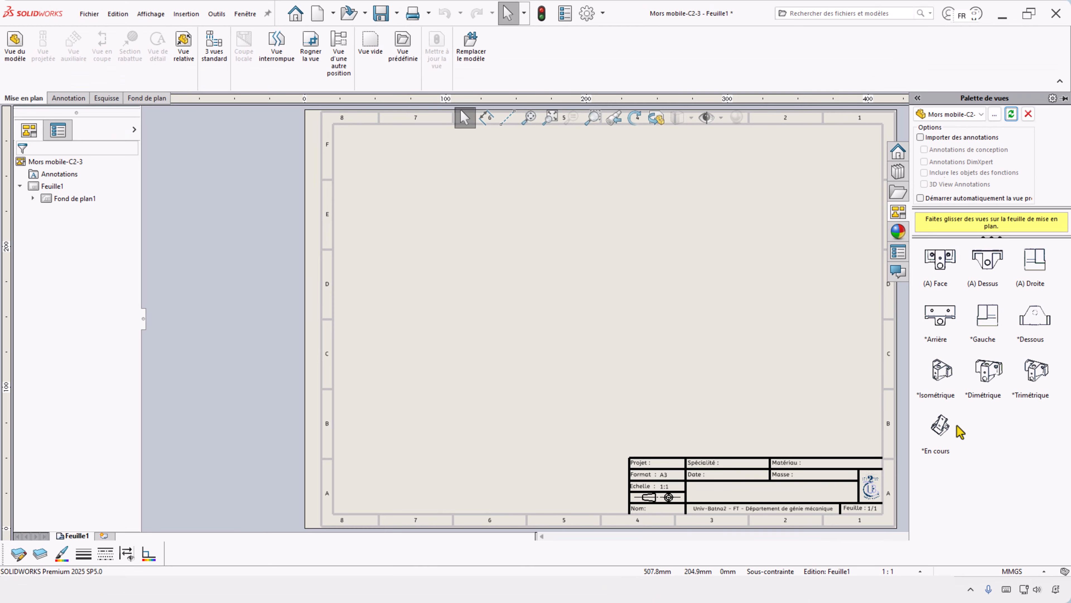
- Switch to the part window Mors mobile-C2-3.SLDPRT and rotate the model to an oblique orientation showing the plate's two holes and the large bore
{"action": "left_click", "coordinate": [244, 14]}
{"action": "left_click", "coordinate": [274, 135]}
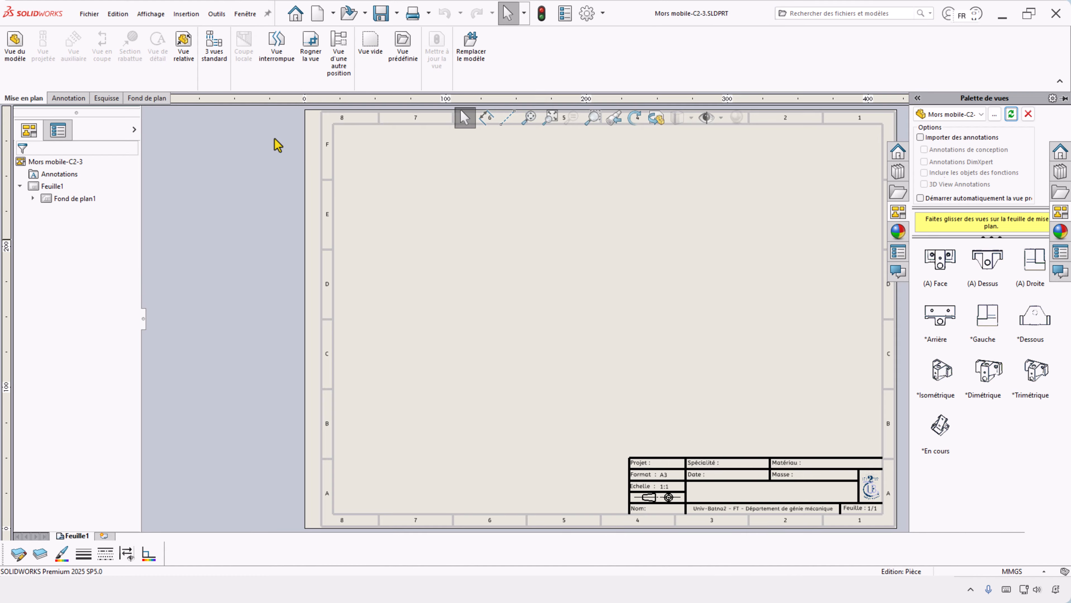
{"action": "middle_click_drag", "start_coordinate": [640, 325], "coordinate": [610, 351]}
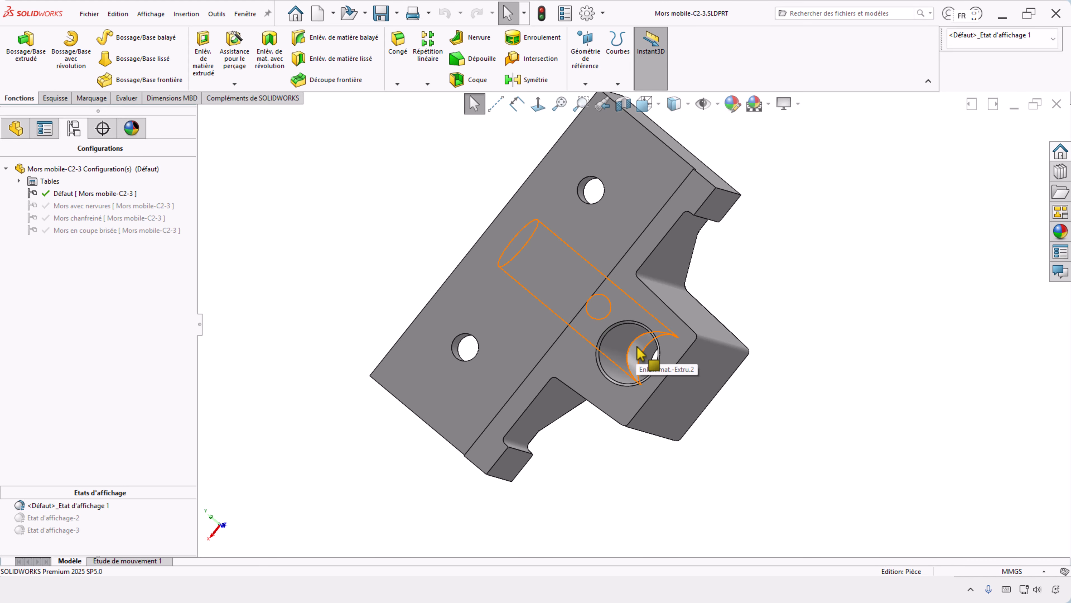
{"action": "scroll", "coordinate": [677, 367], "scroll_direction": "down", "scroll_amount": 1}
{"action": "middle_click_drag", "start_coordinate": [677, 367], "coordinate": [820, 416]}
{"action": "scroll", "coordinate": [591, 314], "scroll_direction": "up", "scroll_amount": 1}
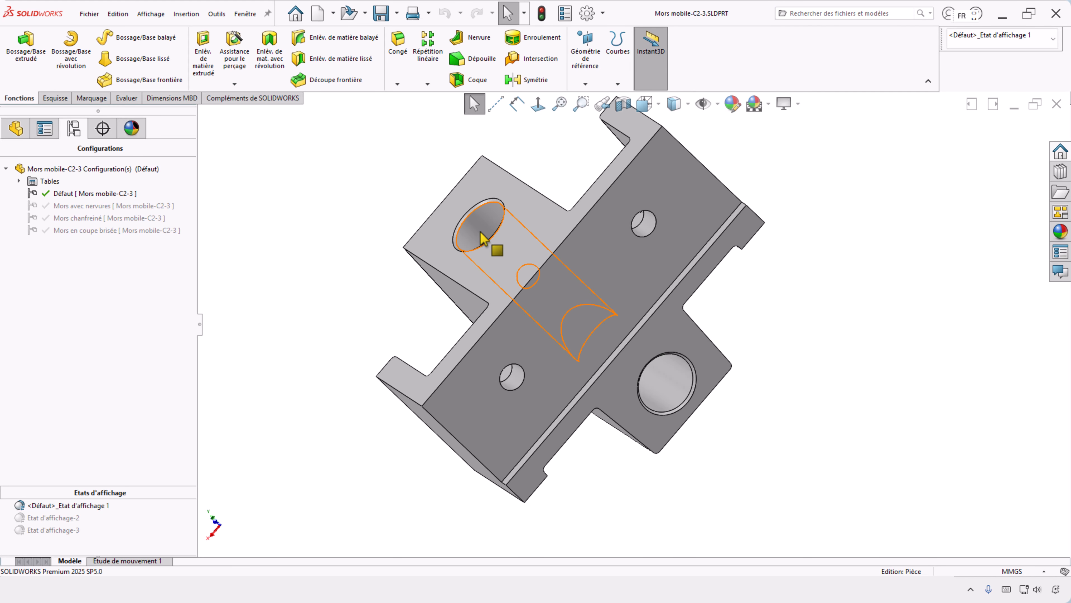
{"action": "scroll", "coordinate": [483, 240], "scroll_direction": "down", "scroll_amount": 1}
{"action": "middle_click_drag", "start_coordinate": [483, 240], "coordinate": [851, 297]}
{"action": "scroll", "coordinate": [852, 297], "scroll_direction": "up", "scroll_amount": 2}
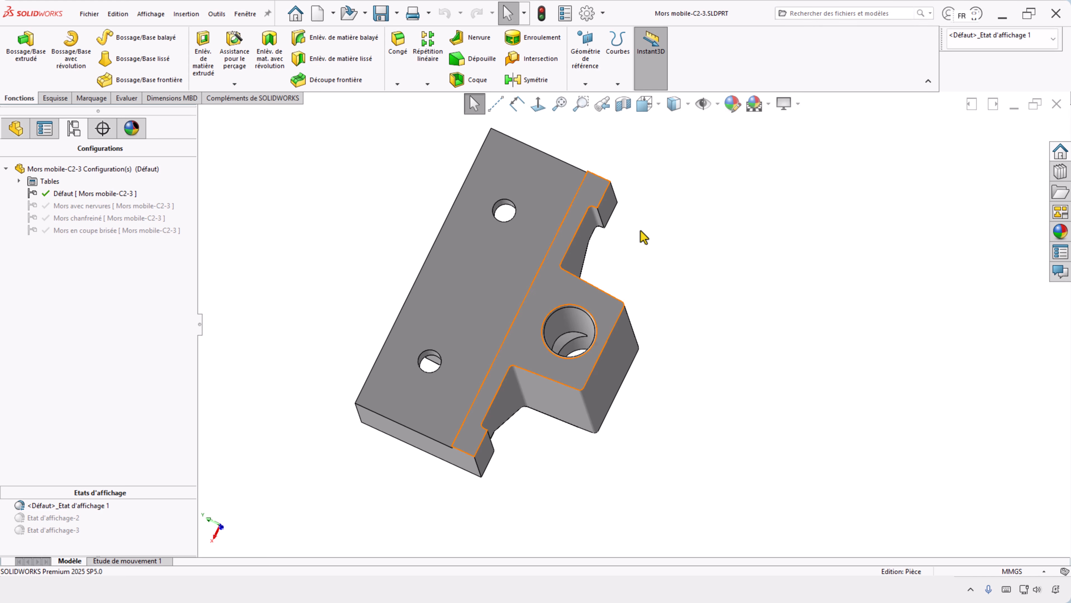
- Save the model's current orientation as a named view called Nouvelle vue
{"action": "left_click", "coordinate": [645, 103]}
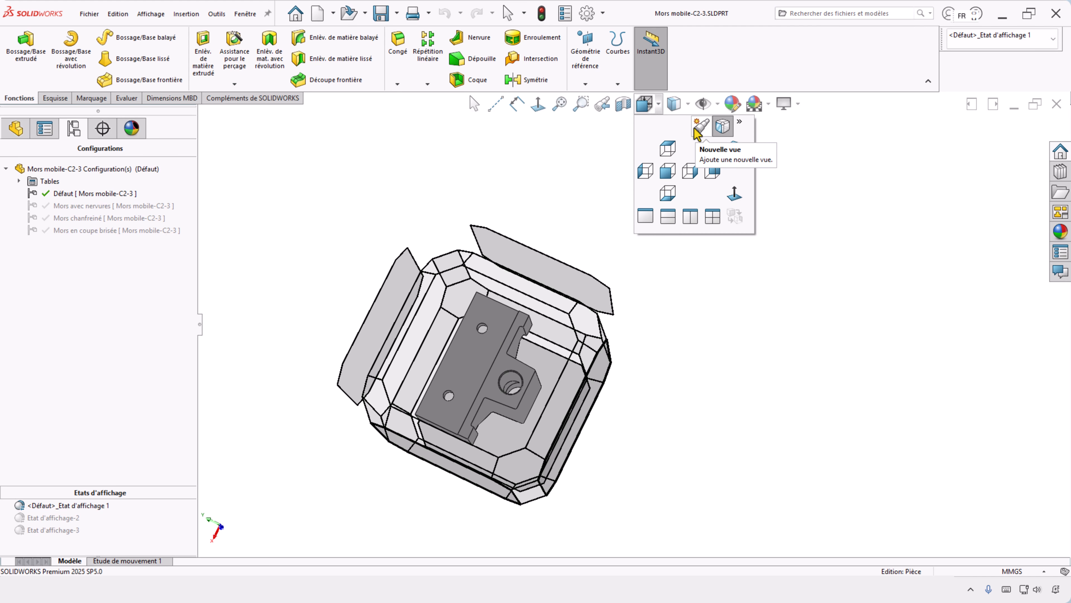
{"action": "left_click", "coordinate": [694, 130]}
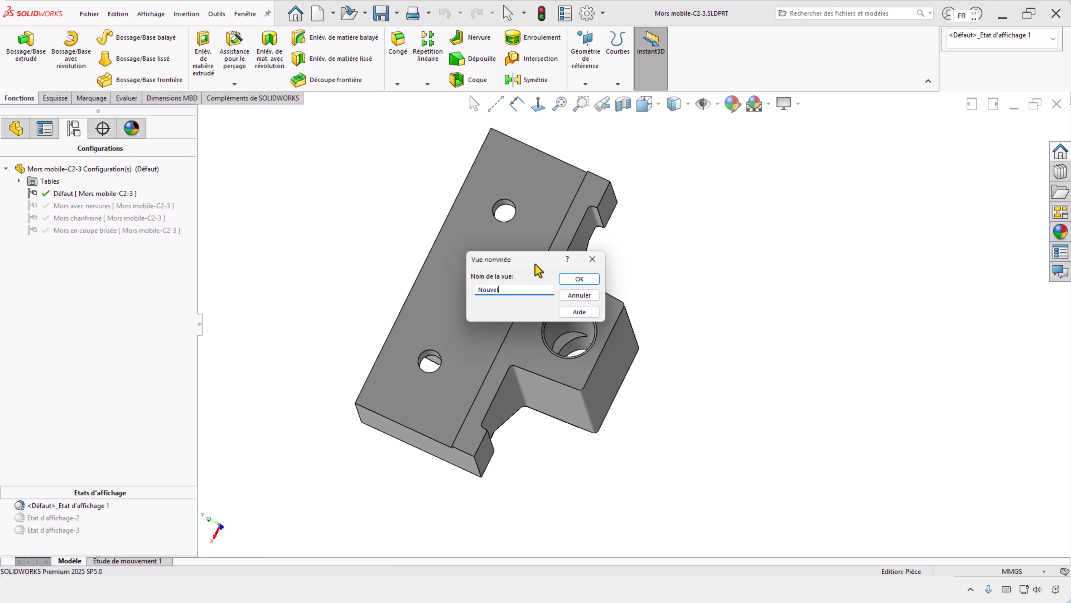
{"action": "left_click", "coordinate": [579, 279]}
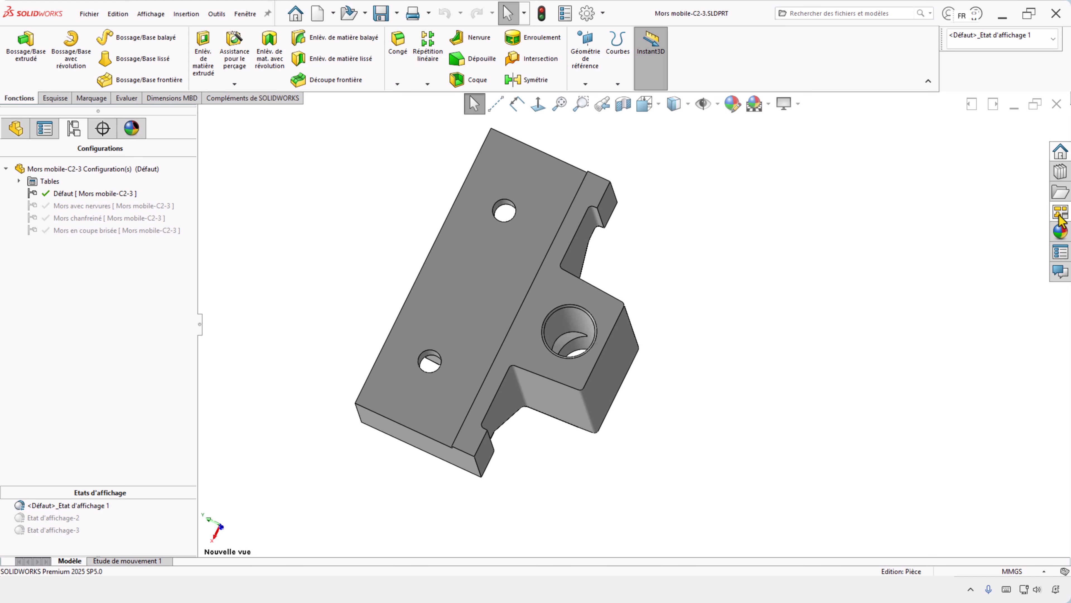
- Return to the drawing Mors mobile-C2-3 - Feuille1 and refresh the view palette to load the saved Nouvelle vue
{"action": "left_click", "coordinate": [245, 13]}
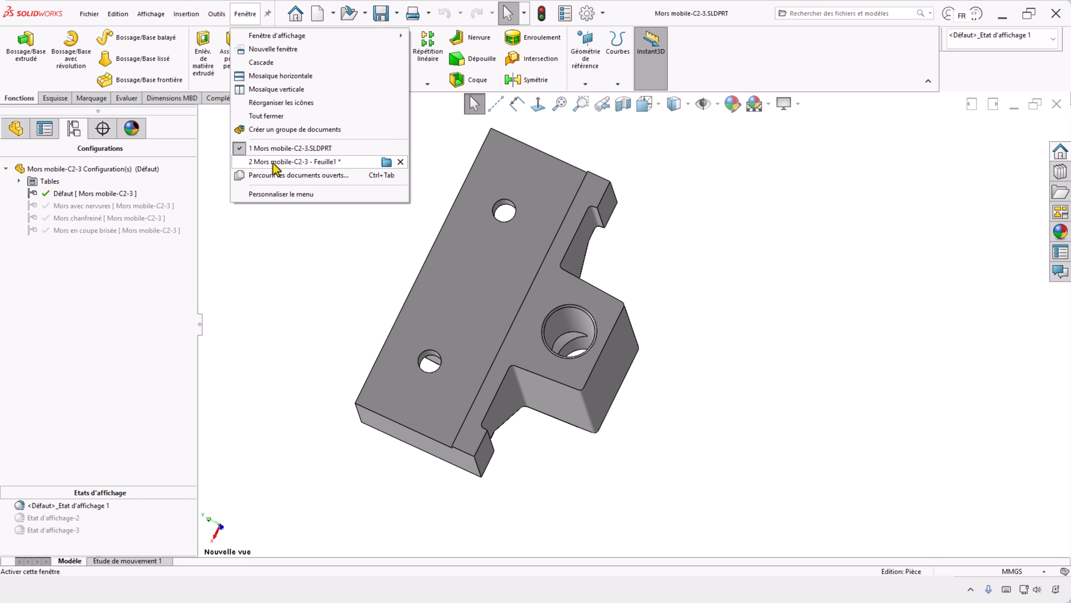
{"action": "left_click", "coordinate": [275, 162]}
{"action": "left_click", "coordinate": [1011, 114]}
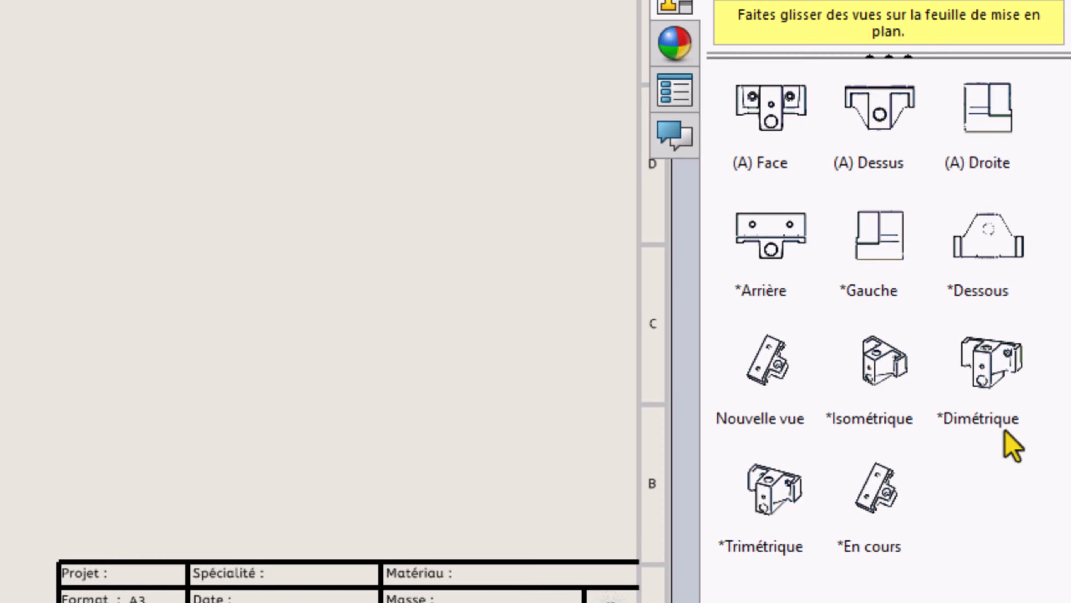
{"action": "left_click", "coordinate": [771, 462]}
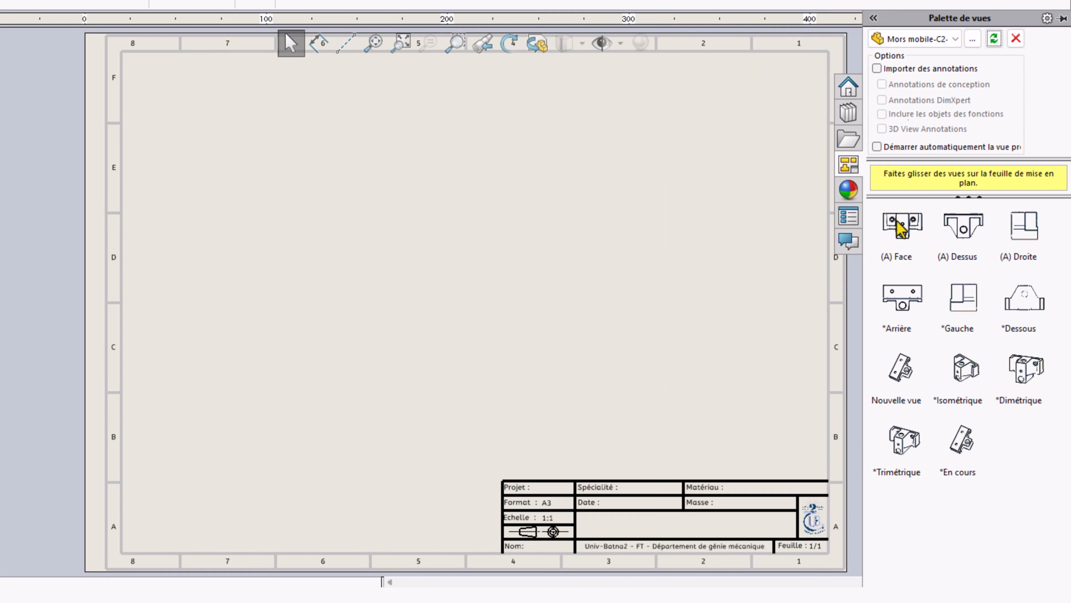
- Place the (A) Face view from the palette on the sheet, with a side projection to its right and a top projection below
{"action": "left_click_drag", "start_coordinate": [780, 116], "coordinate": [466, 274]}
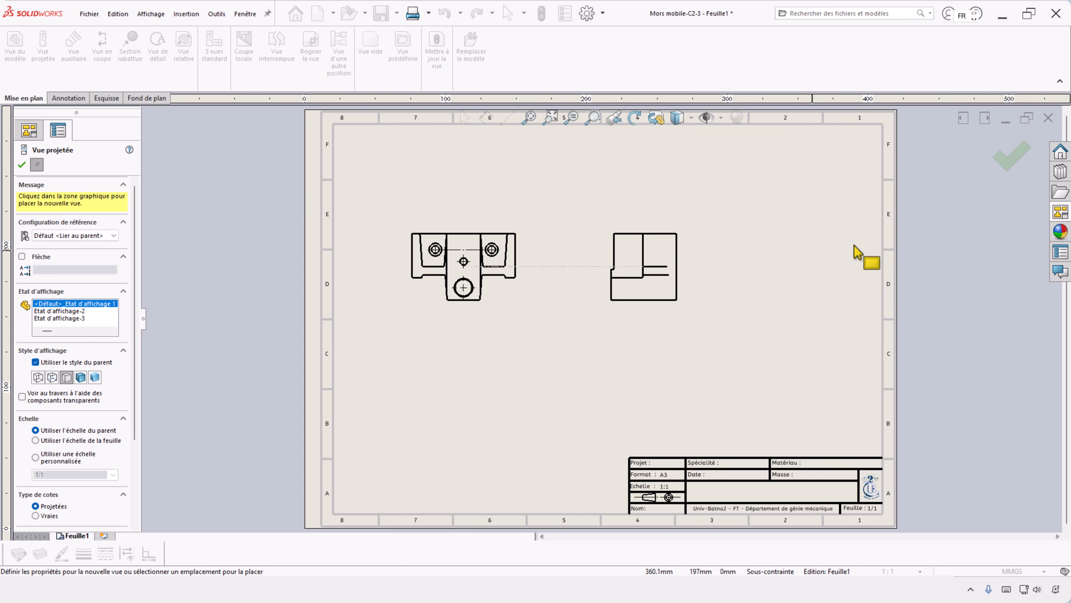
{"action": "left_click", "coordinate": [647, 266]}
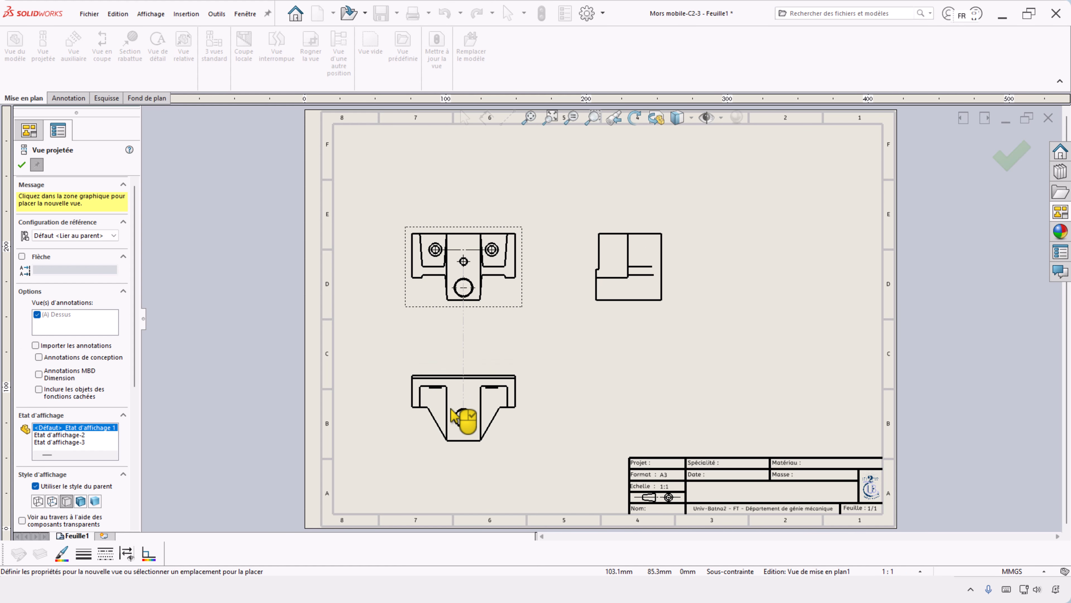
{"action": "left_click", "coordinate": [462, 416]}
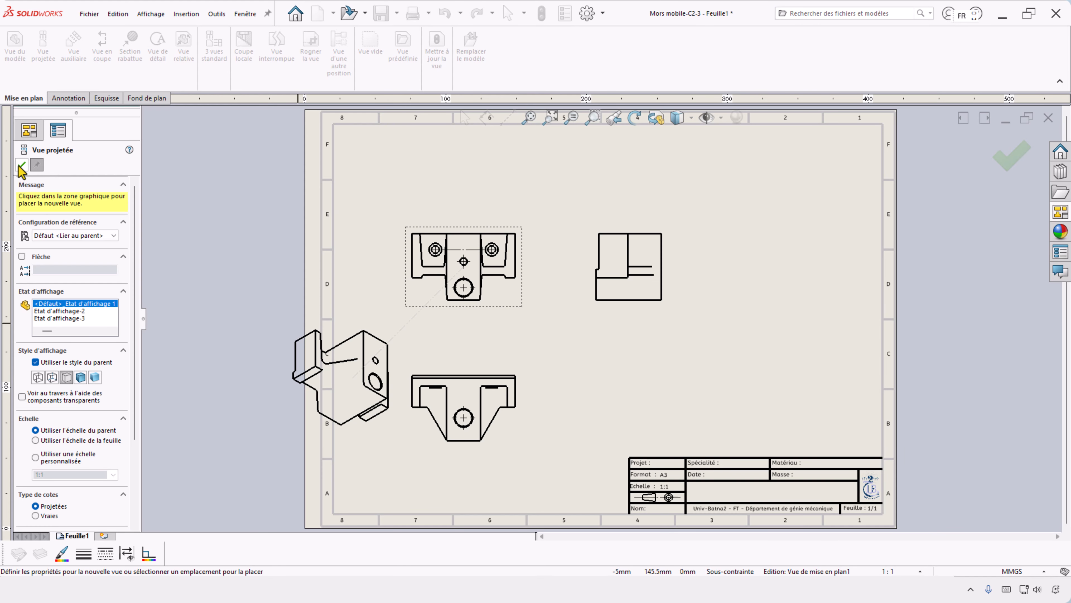
{"action": "key", "text": "Escape"}
- Set the sheet scale to 2:1 and move the side view and front view so that the enlarged views fit on the sheet
{"action": "left_click", "coordinate": [510, 302]}
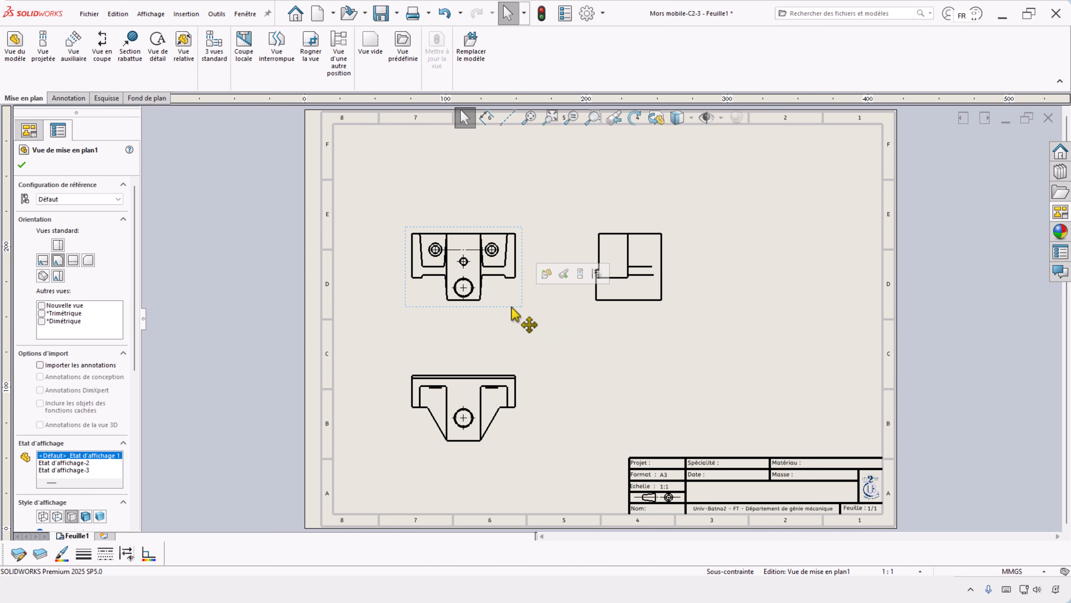
{"action": "left_click", "coordinate": [922, 571]}
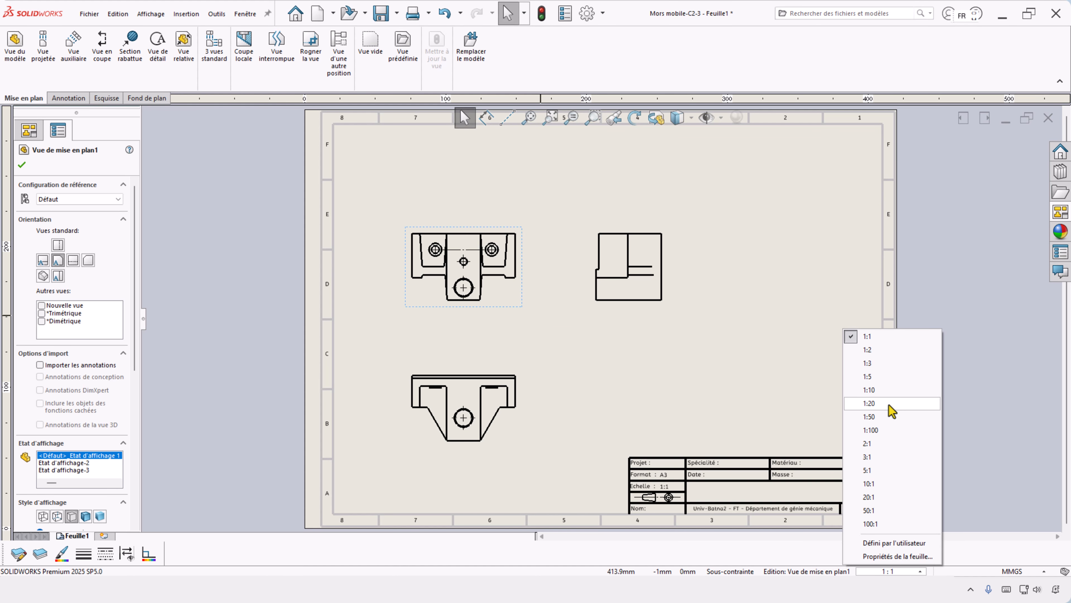
{"action": "left_click", "coordinate": [886, 446]}
{"action": "left_click_drag", "start_coordinate": [676, 211], "coordinate": [814, 211]}
{"action": "left_click_drag", "start_coordinate": [492, 205], "coordinate": [509, 154]}
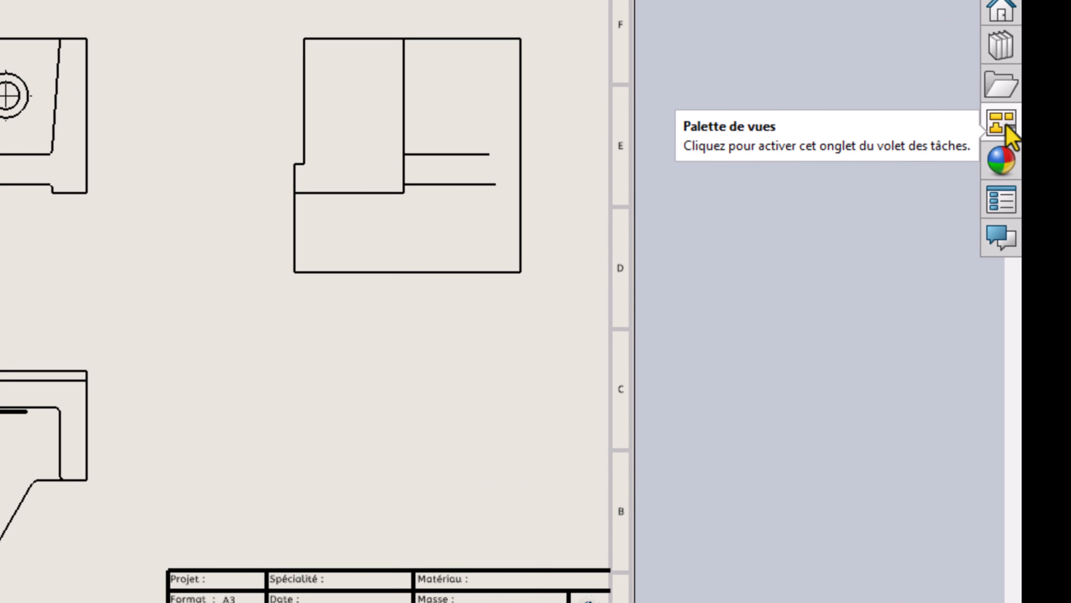
- Place the *Trimétrique view from the view palette in the sheet's lower right area
{"action": "left_click", "coordinate": [1060, 212]}
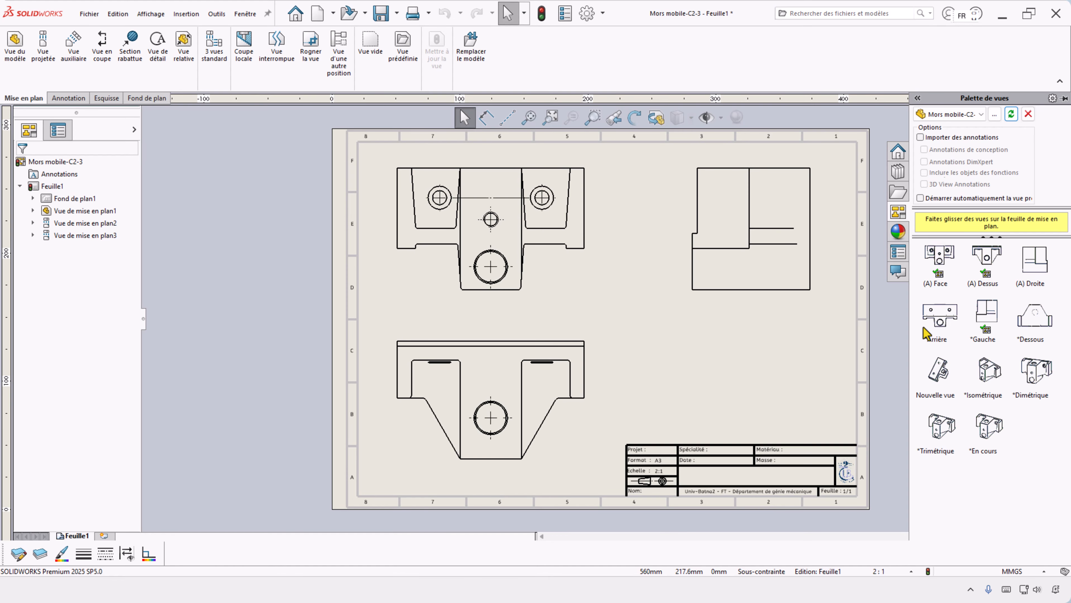
{"action": "left_click_drag", "start_coordinate": [923, 327], "coordinate": [829, 345]}
{"action": "left_click_drag", "start_coordinate": [950, 431], "coordinate": [733, 384]}
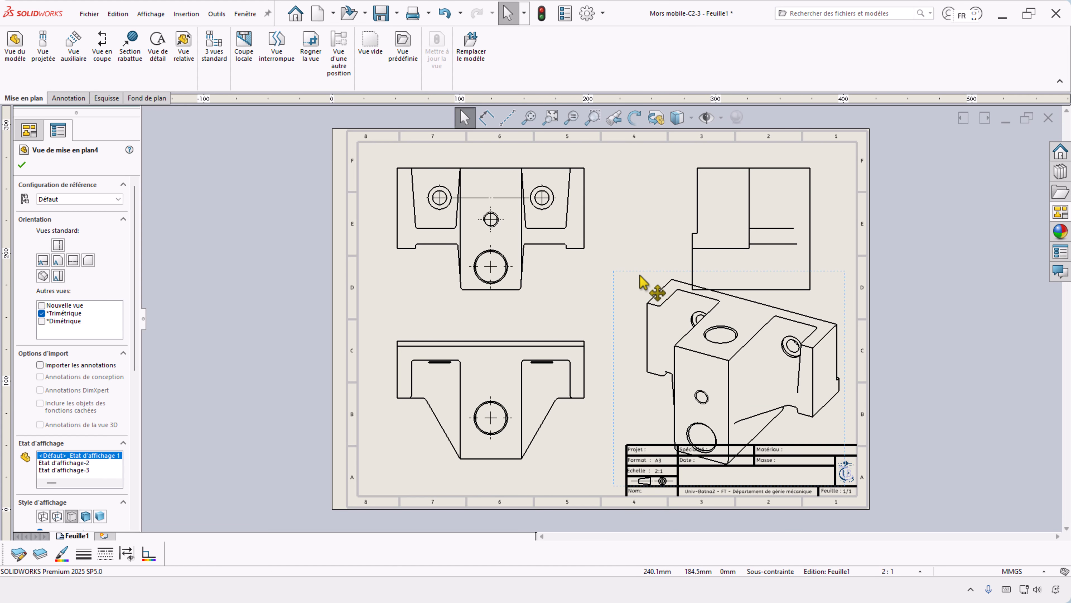
- Give the trimetric view a custom scale of 1:1
{"action": "scroll", "coordinate": [80, 211], "scroll_direction": "down", "scroll_amount": 4}
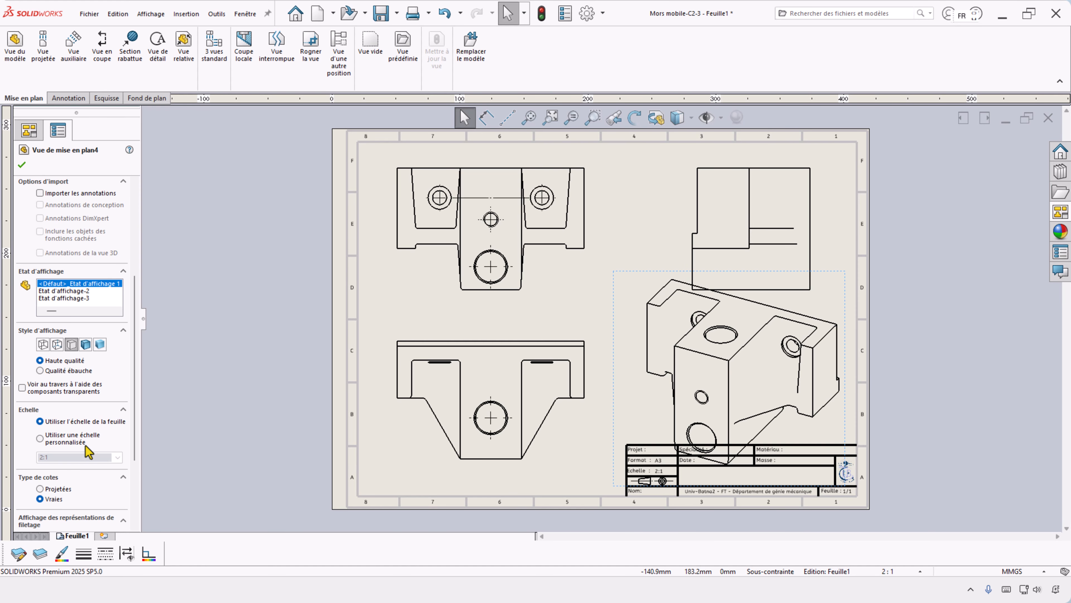
{"action": "left_click", "coordinate": [41, 438]}
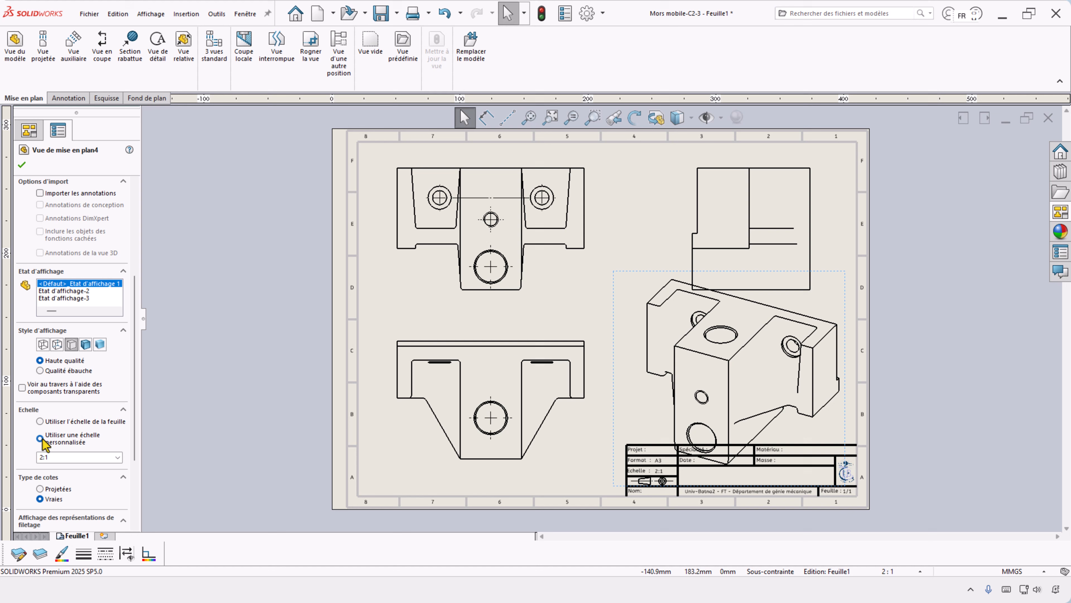
{"action": "left_click", "coordinate": [119, 458]}
{"action": "left_click", "coordinate": [56, 469]}
{"action": "left_click", "coordinate": [632, 406]}
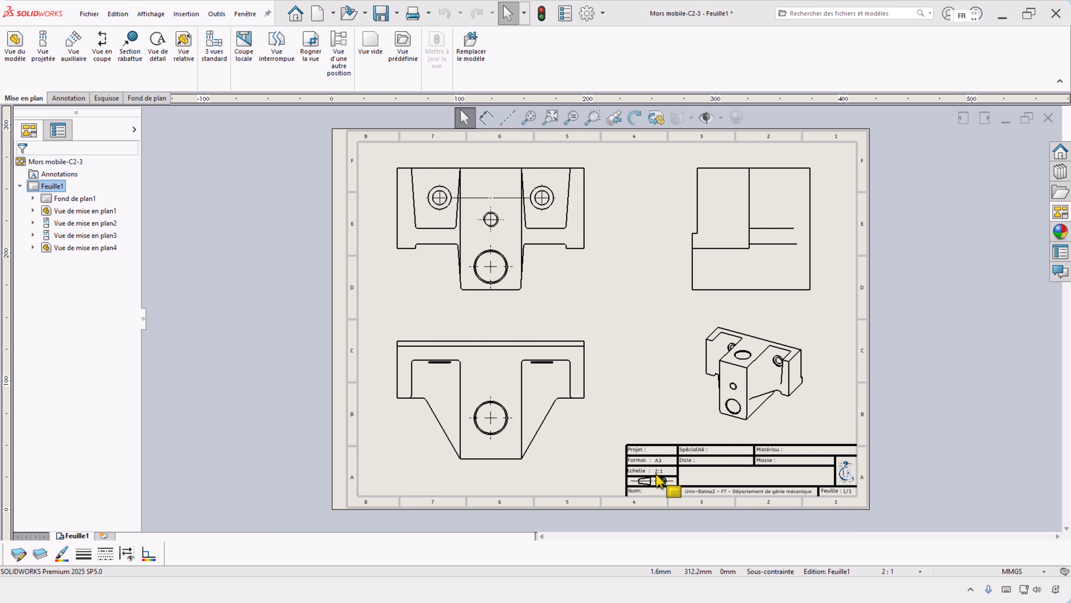
- Set the scale of sheet Feuille1 to 1:1 in the sheet properties and apply the change
{"action": "right_click", "coordinate": [617, 190]}
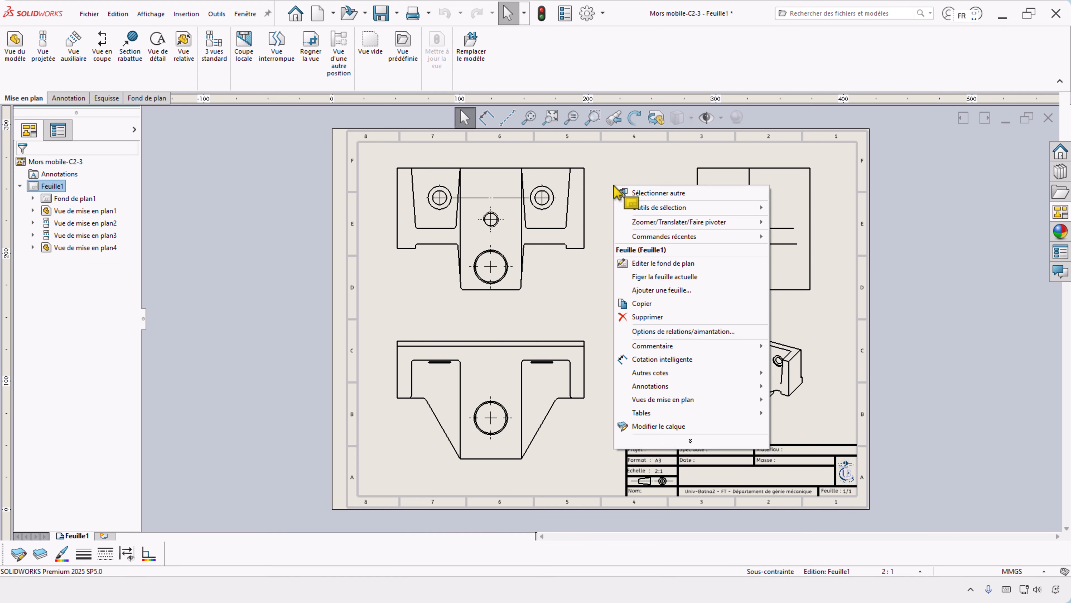
{"action": "left_click", "coordinate": [667, 441]}
{"action": "left_click", "coordinate": [652, 344]}
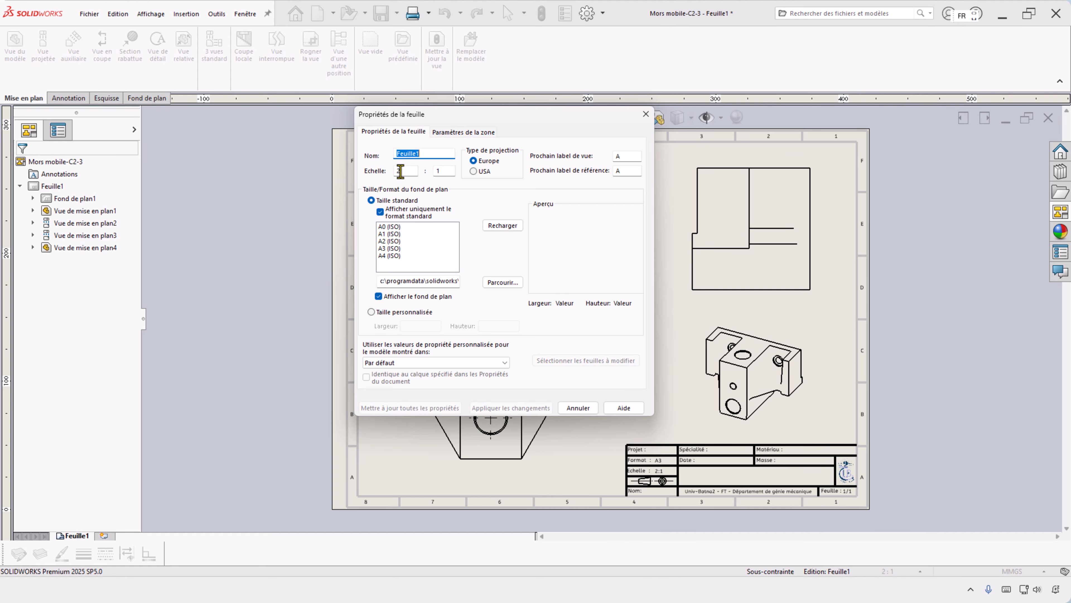
{"action": "type", "text": "1"}
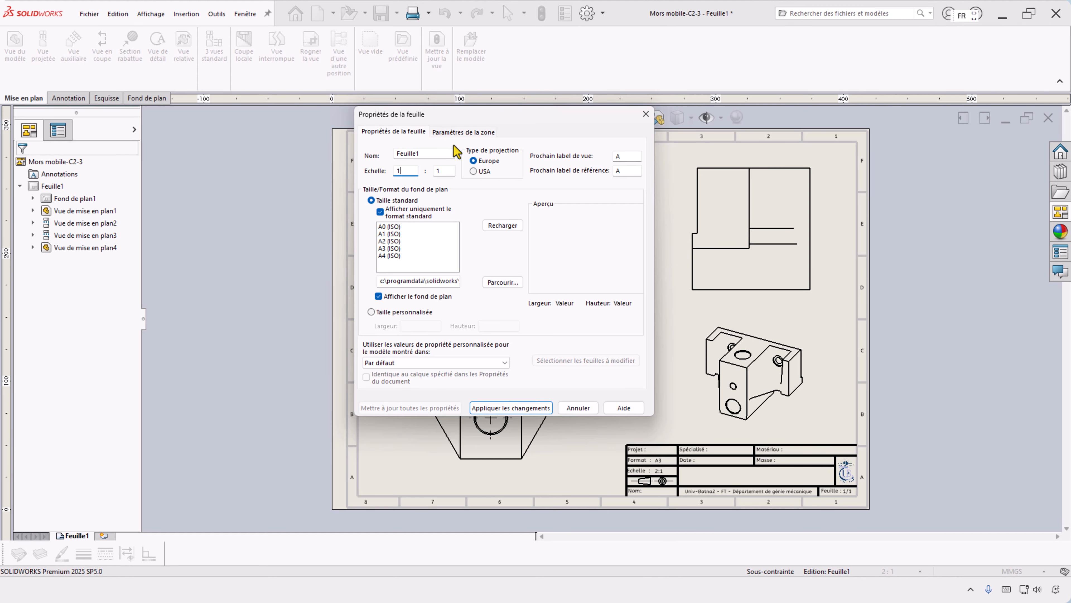
{"action": "left_click", "coordinate": [532, 408]}
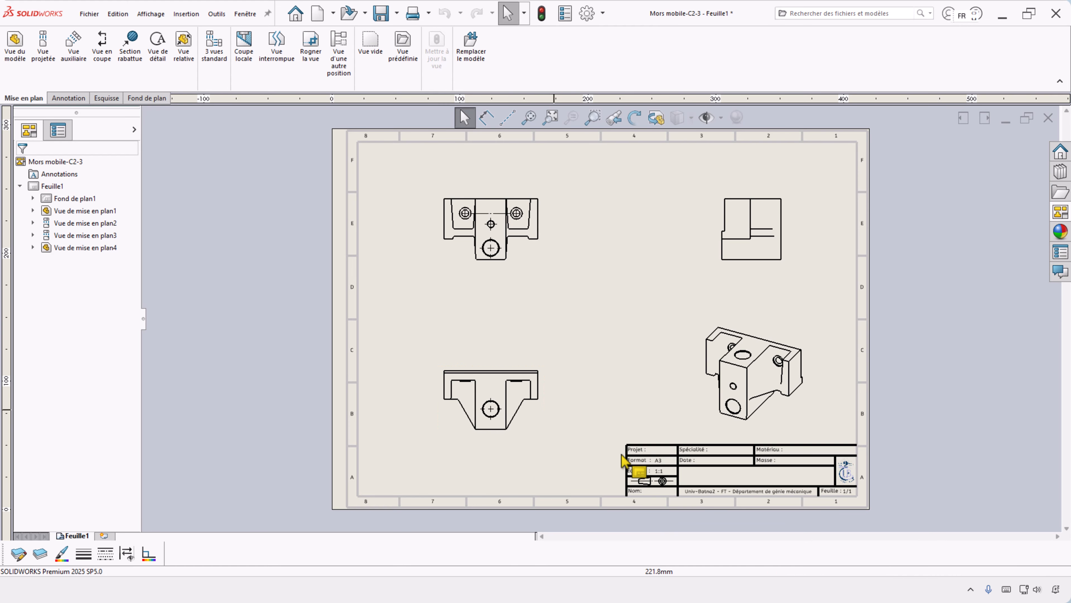
- Examine the drawing's feature tree, including Fond de plan1 and the part features under Vue de mise en plan1, and collapse the tree
{"action": "scroll", "coordinate": [664, 479], "scroll_direction": "up", "scroll_amount": 2}
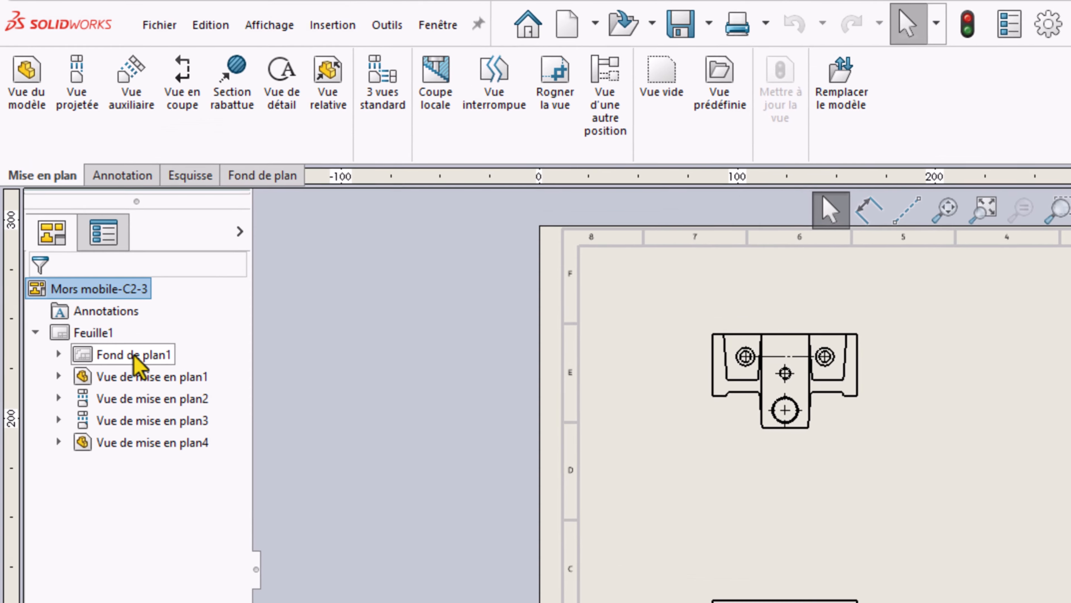
{"action": "left_click", "coordinate": [75, 198]}
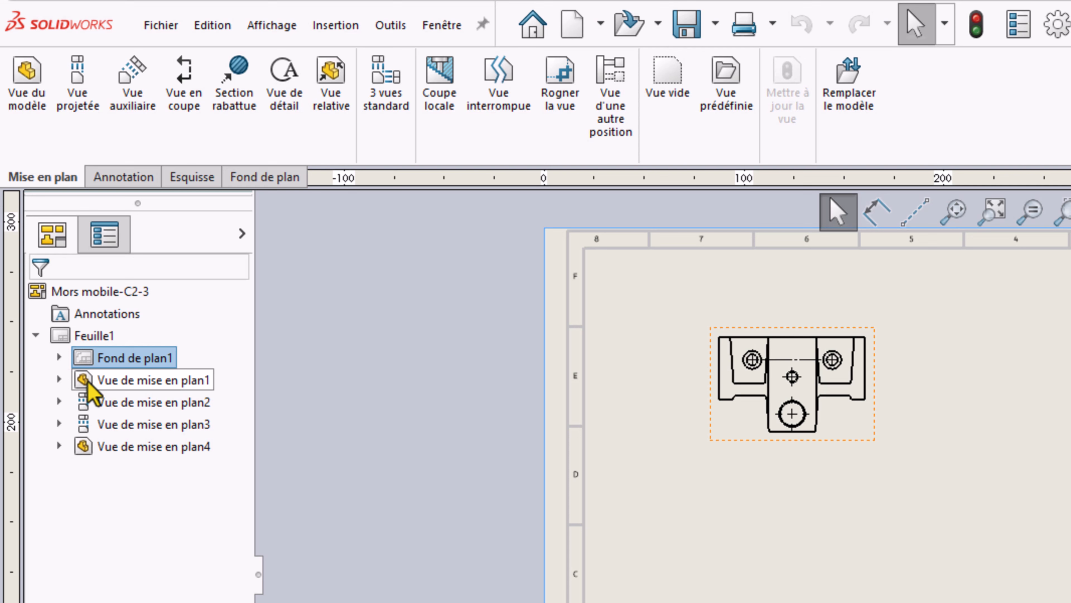
{"action": "left_click", "coordinate": [177, 382]}
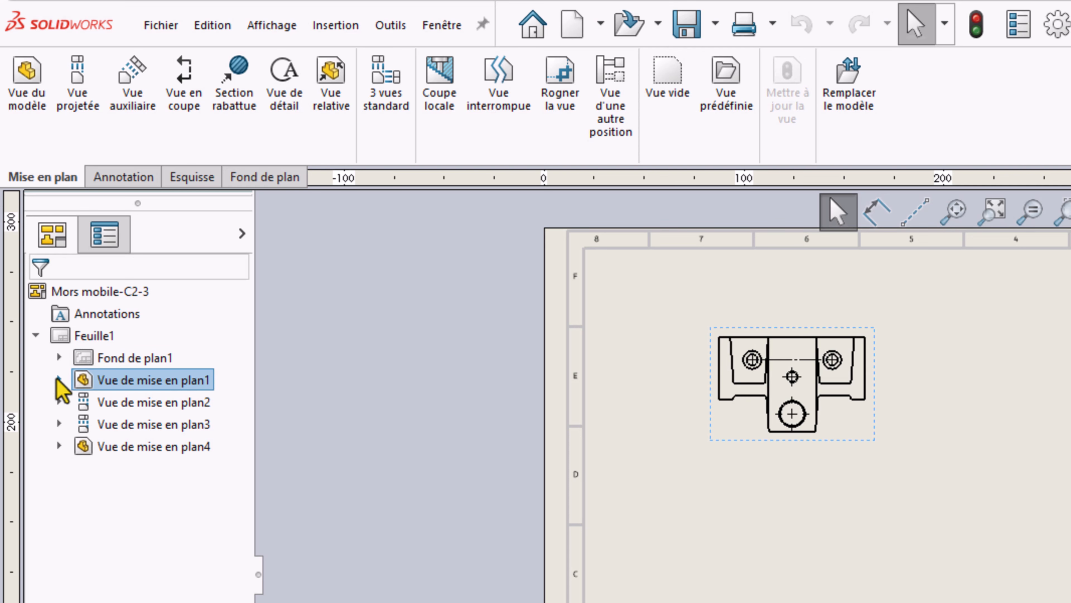
{"action": "left_click", "coordinate": [59, 379]}
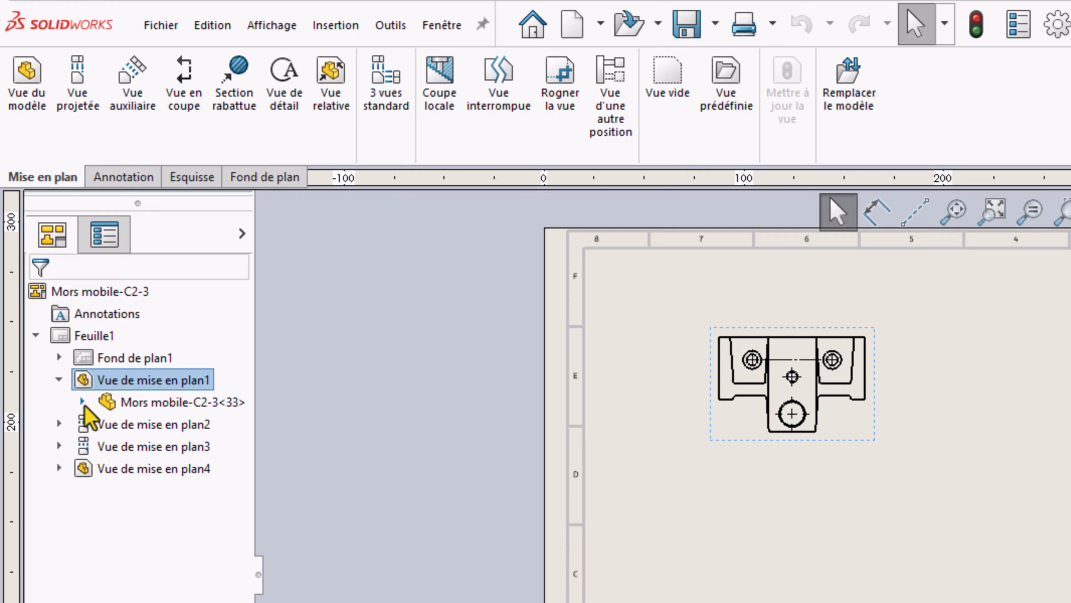
{"action": "left_click", "coordinate": [83, 403]}
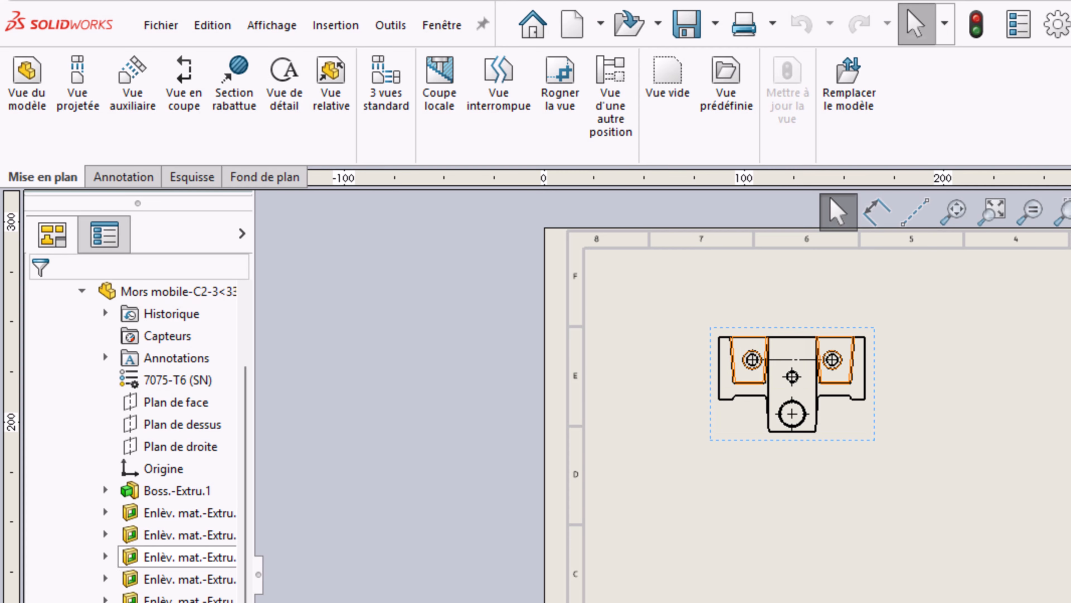
{"action": "scroll", "coordinate": [169, 380], "scroll_direction": "down", "scroll_amount": 4}
{"action": "scroll", "coordinate": [156, 404], "scroll_direction": "up", "scroll_amount": 4}
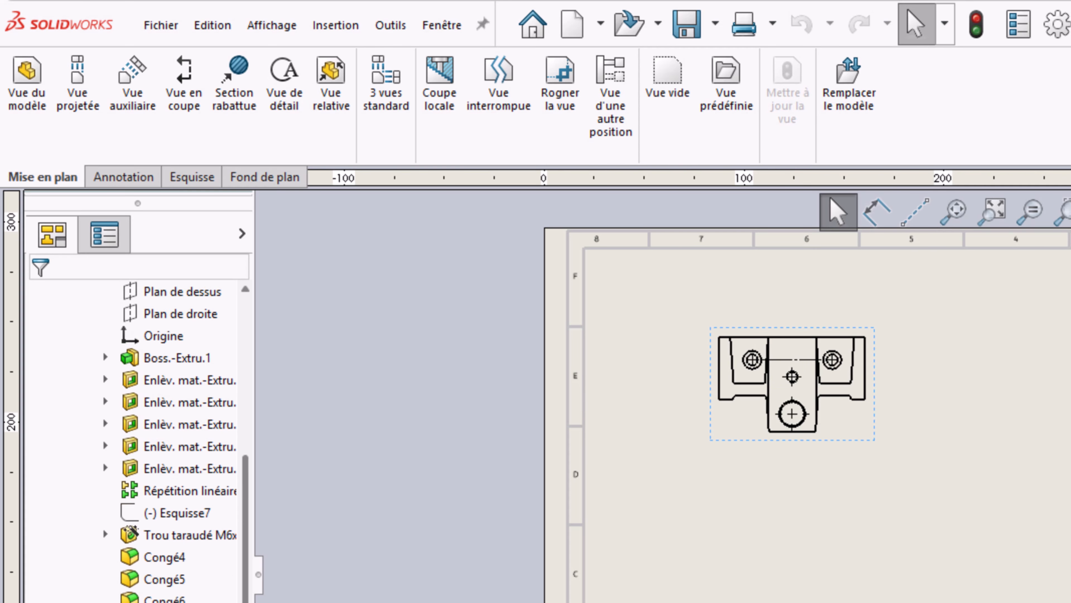
{"action": "key", "text": "shift+c"}
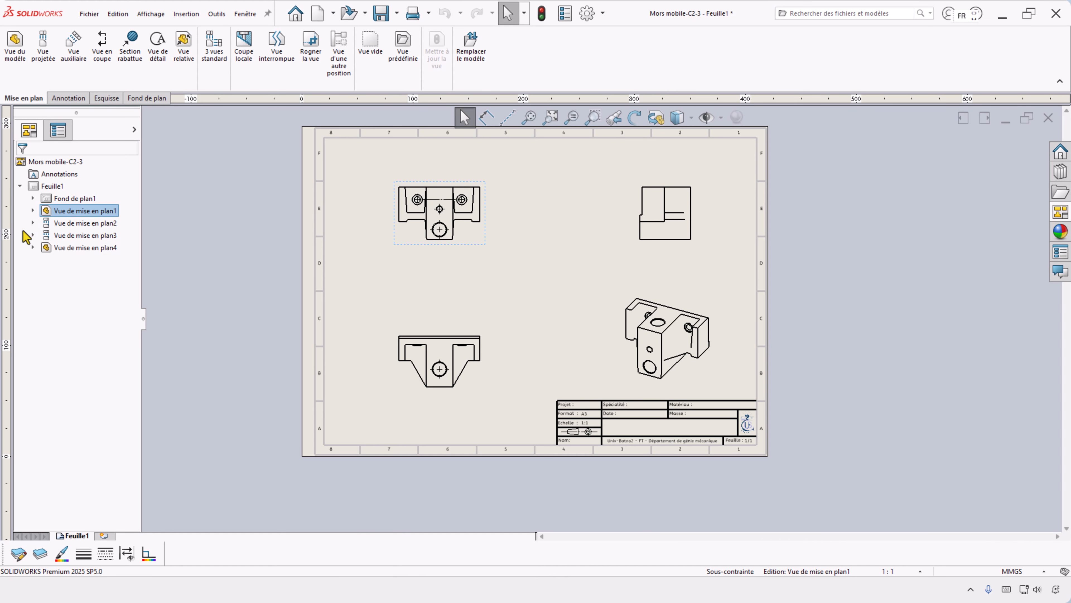
- Inspect the part features under Vue de mise en plan2, collapse them, and identify Vue de mise en plan3 on the sheet
{"action": "left_click", "coordinate": [665, 242]}
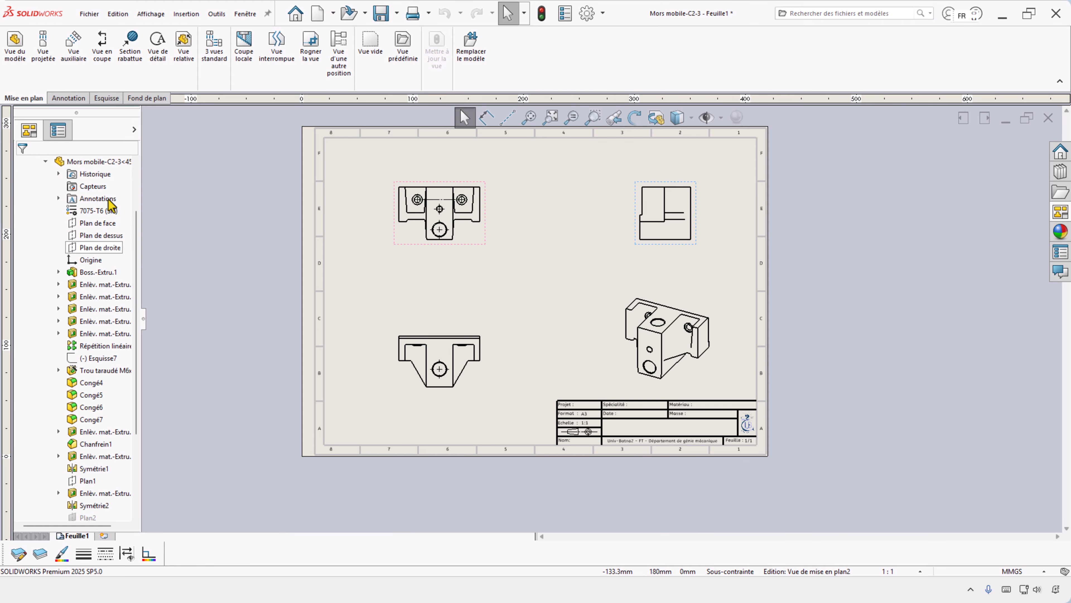
{"action": "left_click", "coordinate": [46, 162]}
{"action": "left_click", "coordinate": [33, 223]}
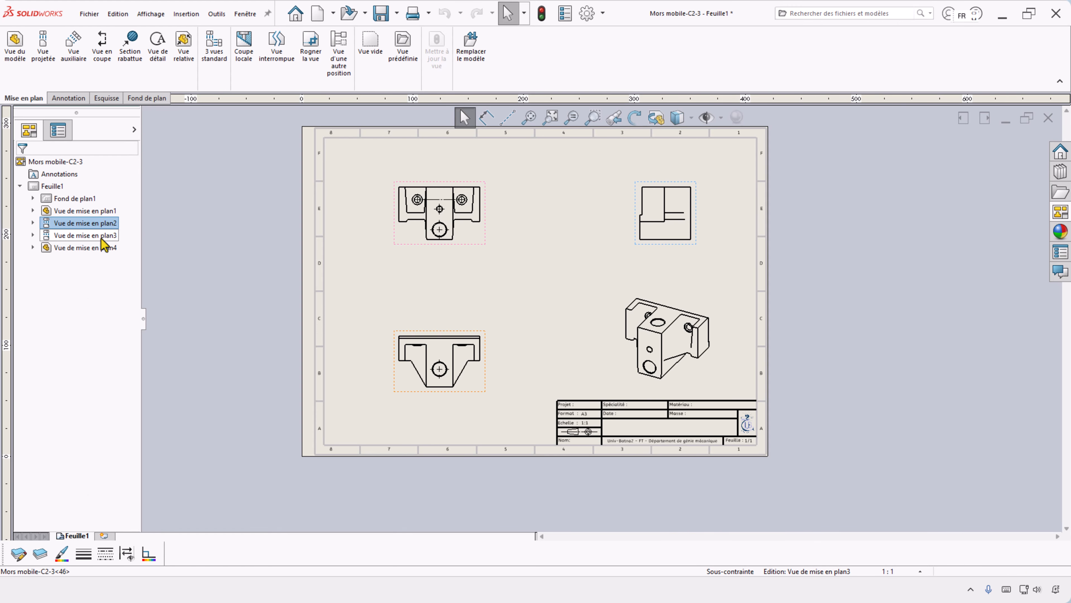
{"action": "left_click", "coordinate": [100, 237]}
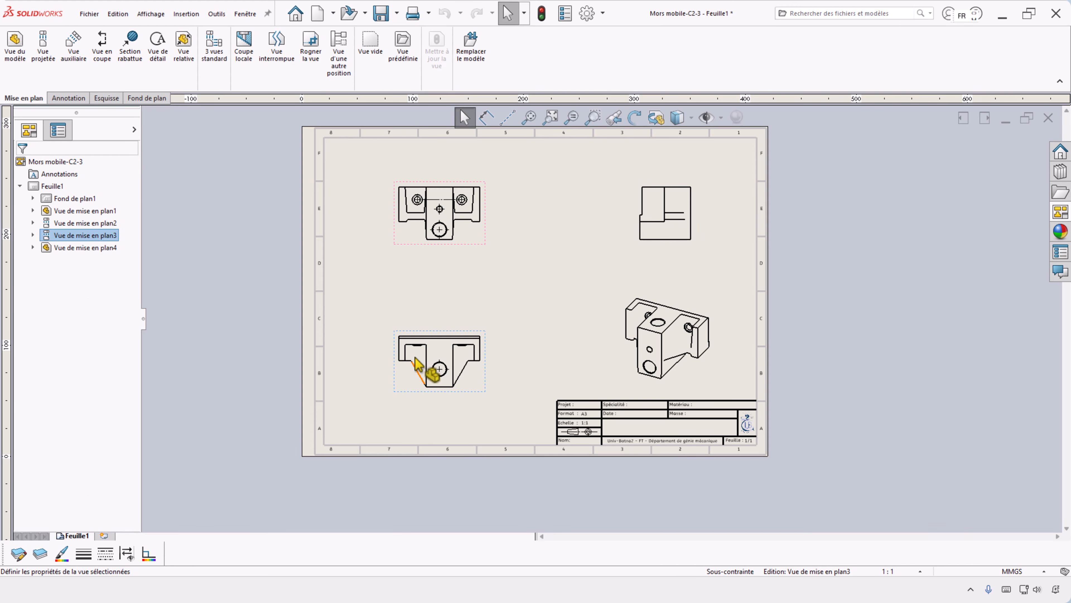
- Identify Vue de mise en plan4 and Vue de mise en plan1 on the sheet and clear the selection
{"action": "left_click", "coordinate": [78, 248]}
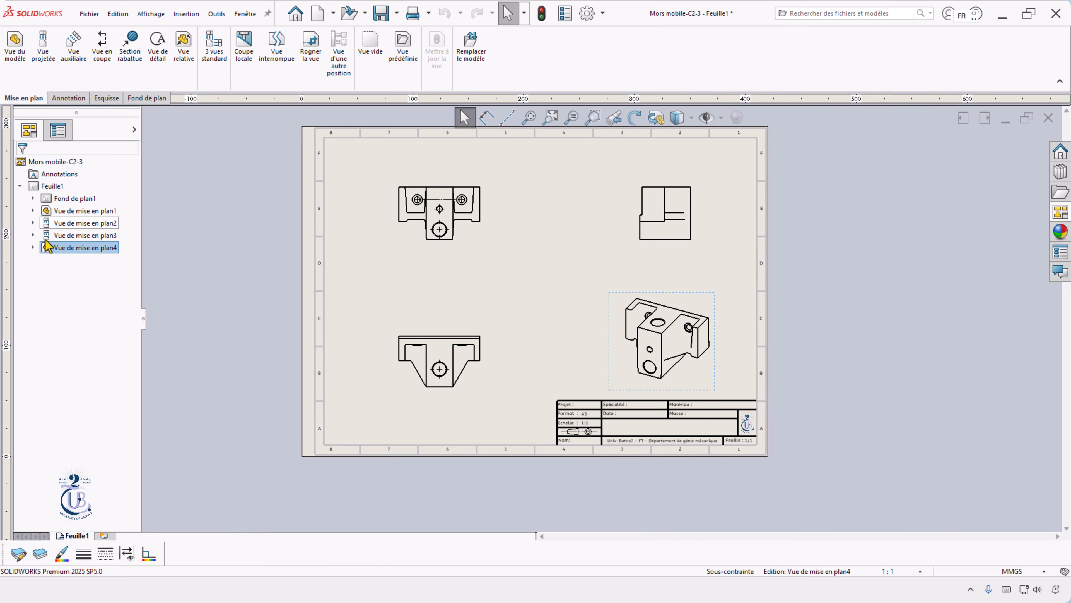
{"action": "left_click", "coordinate": [70, 210]}
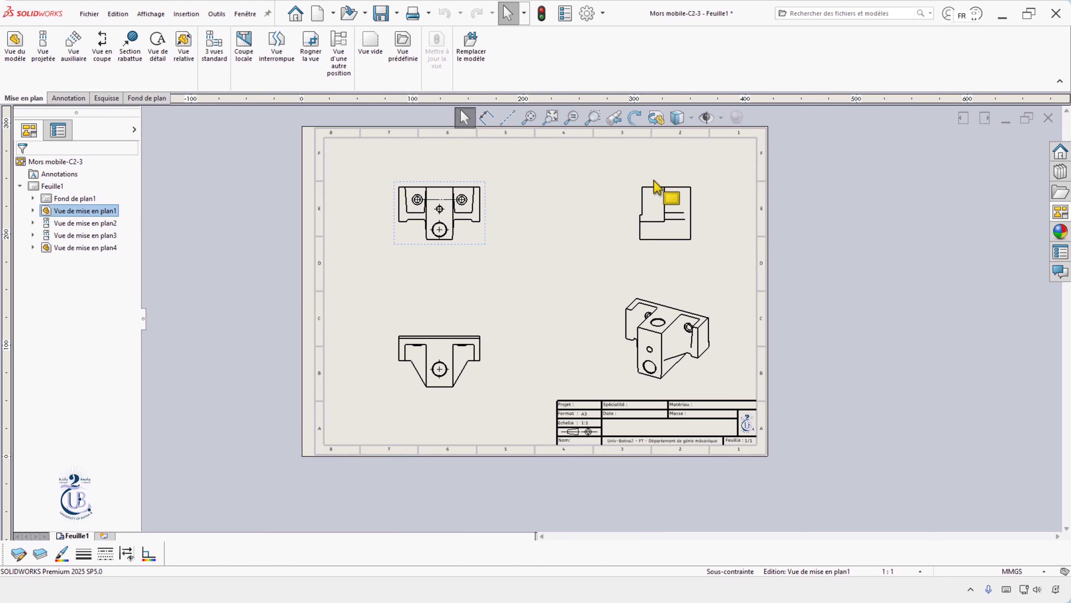
{"action": "key", "text": "Escape"}
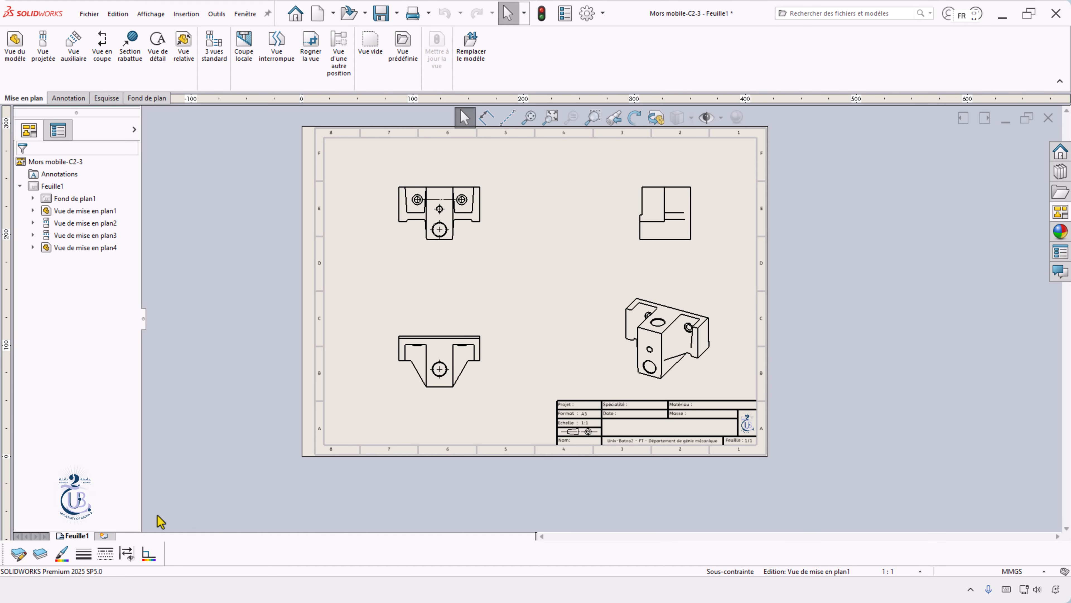
- Hide the Cartouche layer to check what it controls, show it again, and leave the layer settings without saving
{"action": "left_click", "coordinate": [39, 554]}
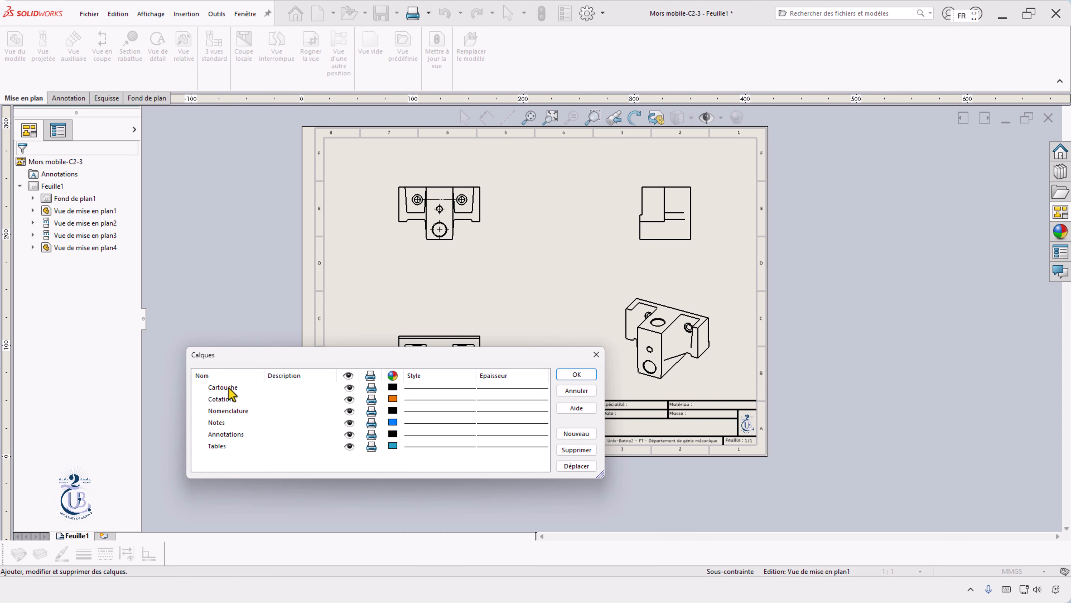
{"action": "left_click", "coordinate": [350, 389]}
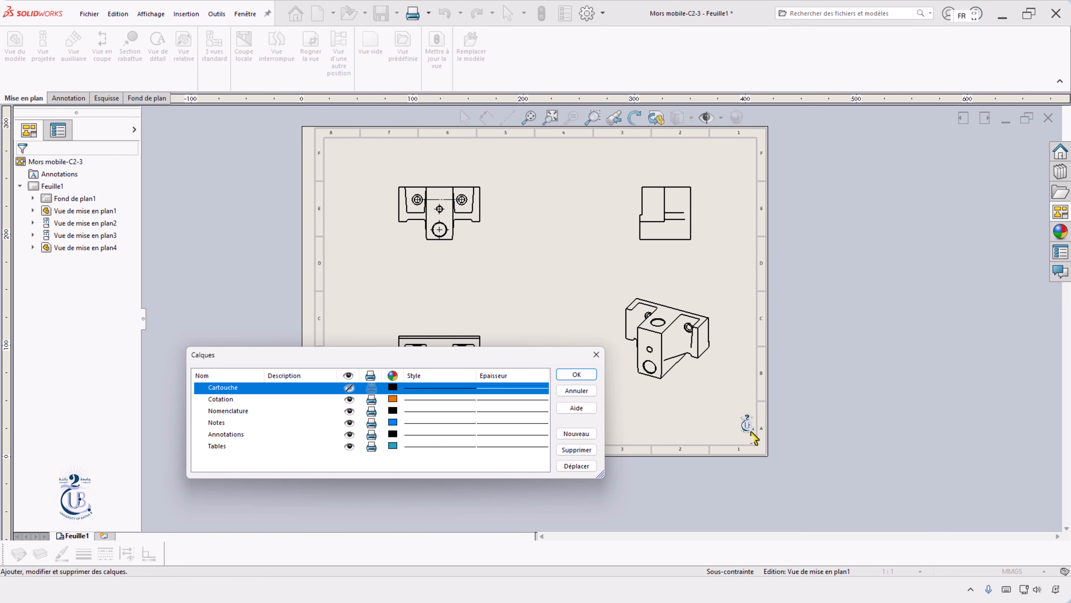
{"action": "left_click", "coordinate": [350, 388]}
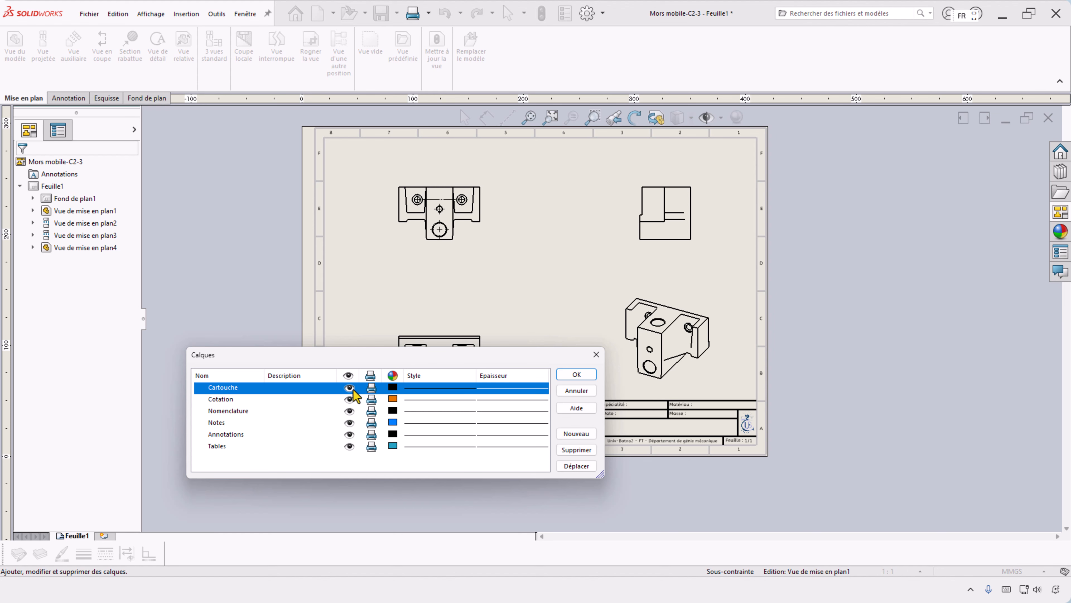
{"action": "left_click_drag", "start_coordinate": [467, 360], "coordinate": [491, 333]}
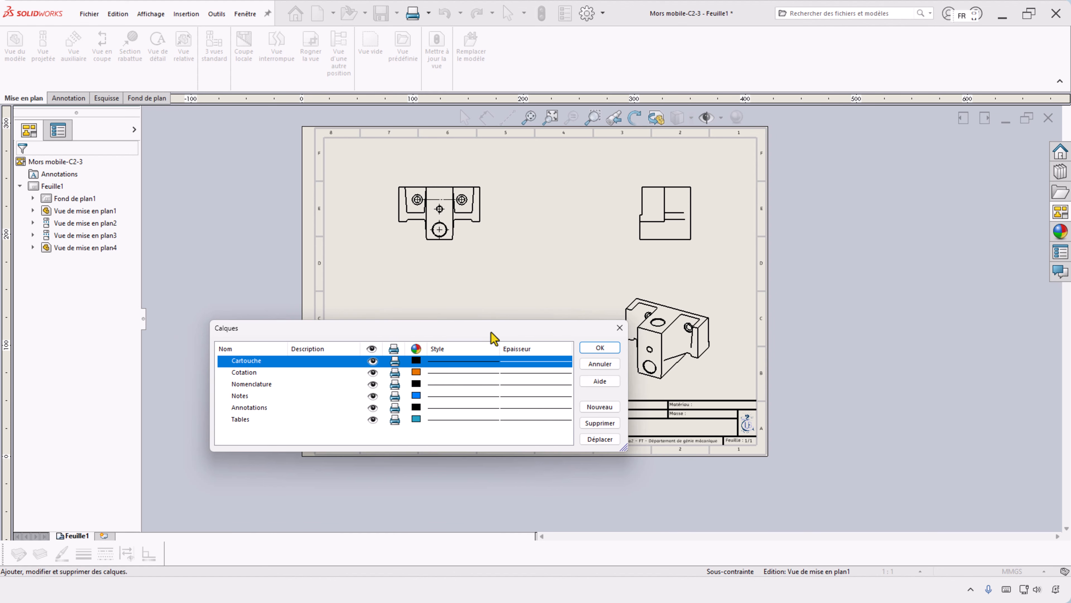
{"action": "left_click", "coordinate": [615, 364]}
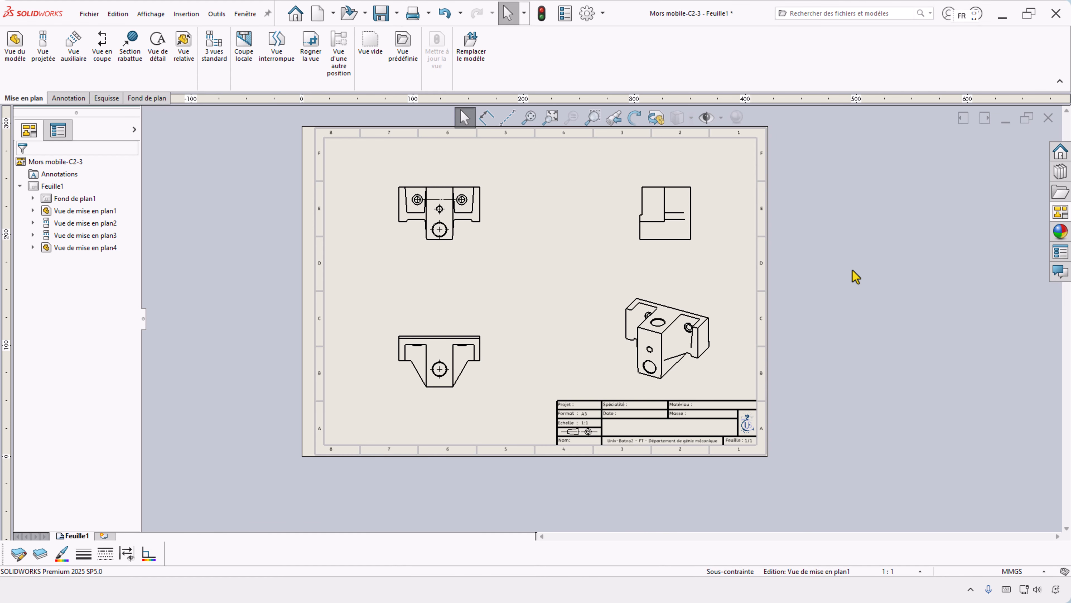
- Create a new part document
{"action": "key", "text": "alt+e"}
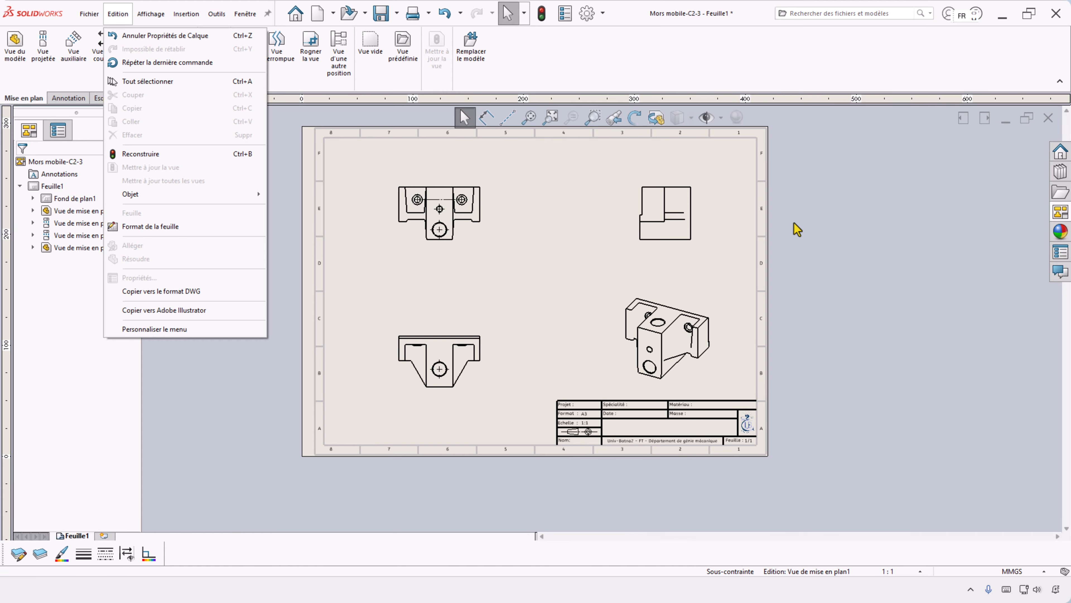
{"action": "key", "text": "Escape"}
{"action": "left_click", "coordinate": [89, 14]}
{"action": "left_click", "coordinate": [107, 35]}
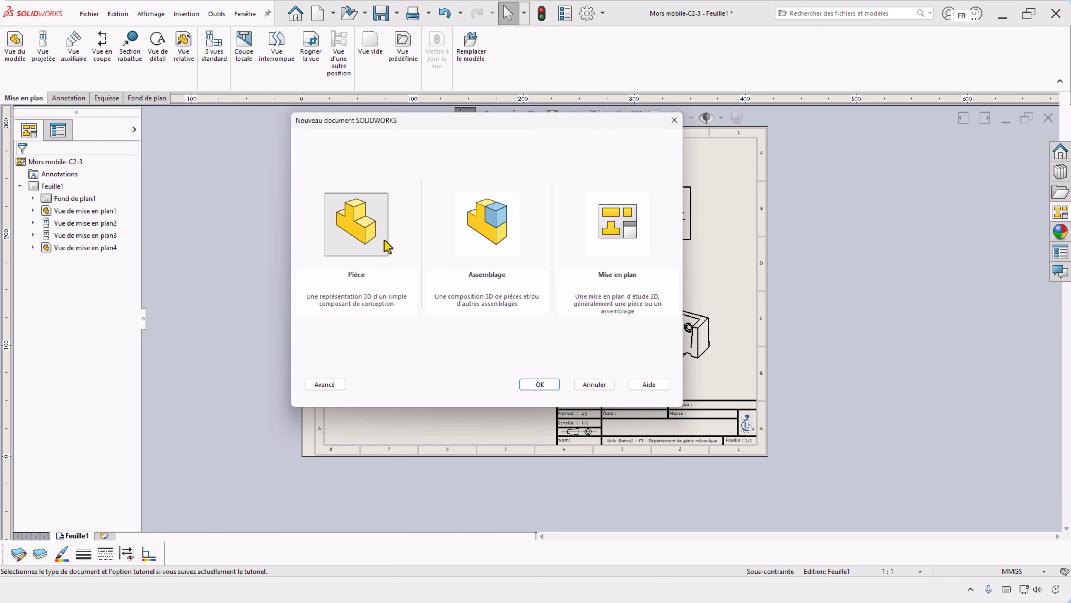
{"action": "left_click", "coordinate": [359, 235]}
{"action": "left_click", "coordinate": [550, 388]}
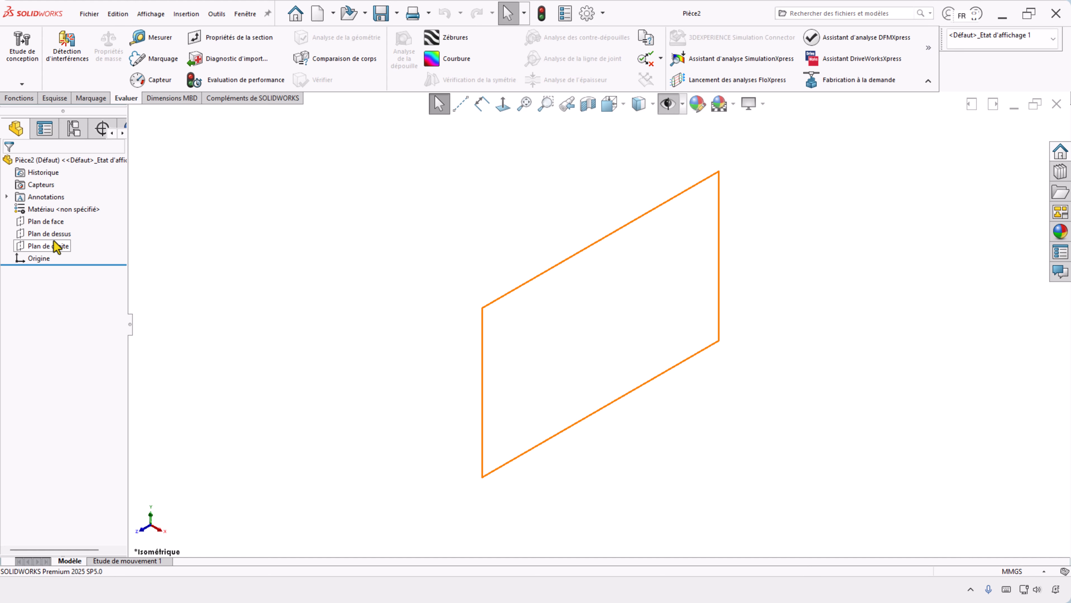
- Sketch a corner rectangle about 144 by 69 mm from the origin on Plan de dessus
{"action": "left_click", "coordinate": [48, 233]}
{"action": "left_click", "coordinate": [55, 98]}
{"action": "left_click", "coordinate": [91, 58]}
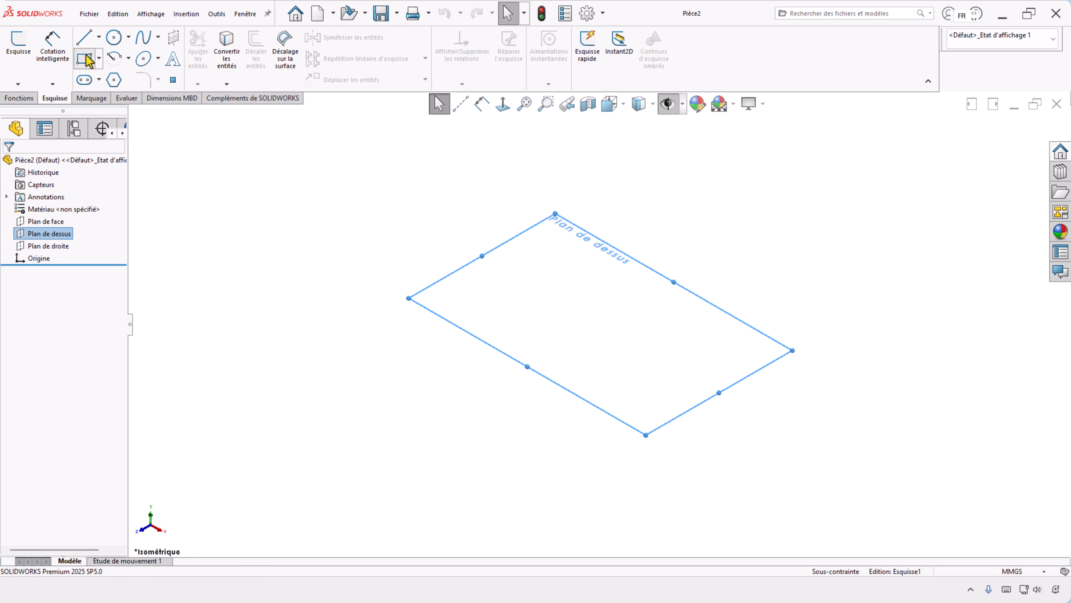
{"action": "left_click", "coordinate": [600, 323]}
{"action": "left_click", "coordinate": [326, 197]}
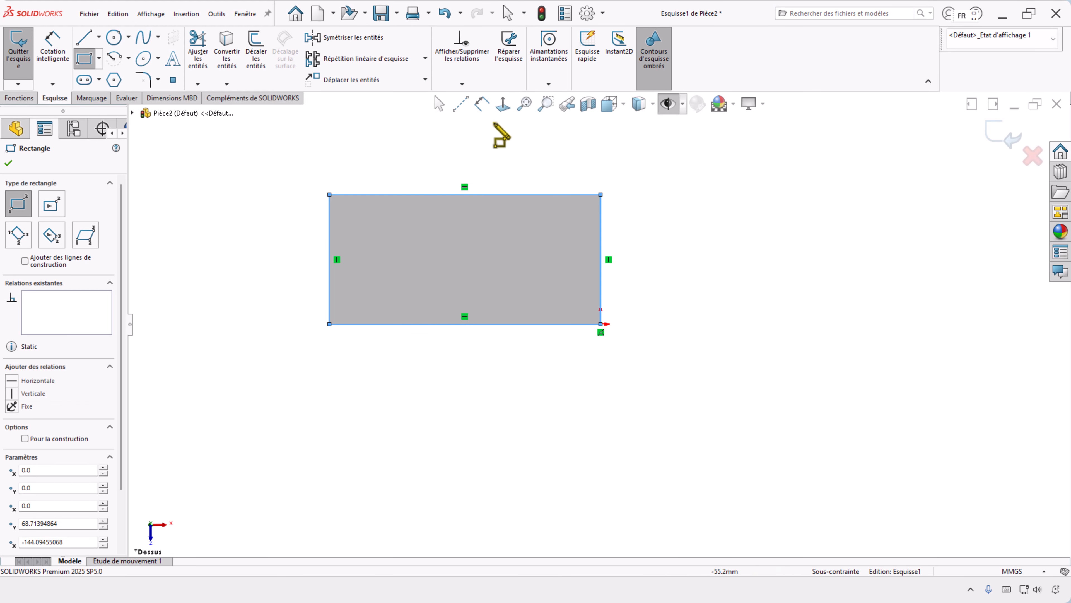
- Dimension the rectangle's upper horizontal edge and set its length to 100 mm
{"action": "left_click", "coordinate": [481, 103]}
{"action": "left_click", "coordinate": [485, 195]}
{"action": "left_click", "coordinate": [477, 180]}
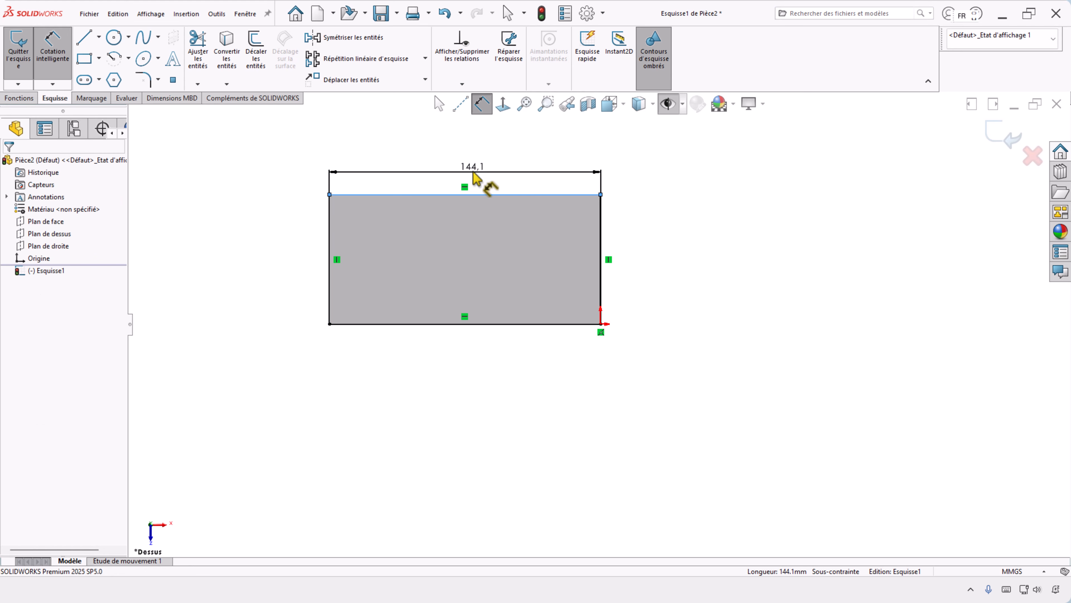
{"action": "type", "text": "1"}
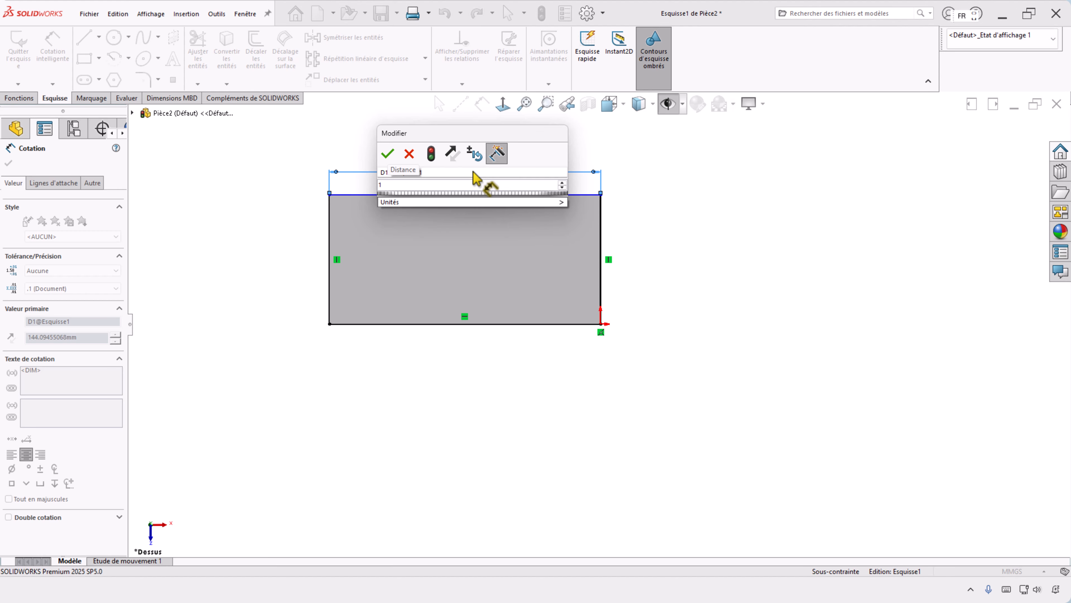
{"action": "type", "text": "00"}
{"action": "key", "text": "Return"}
- Dimension the rectangle's left vertical edge, set it to 50 mm, and finish dimensioning
{"action": "left_click", "coordinate": [330, 243]}
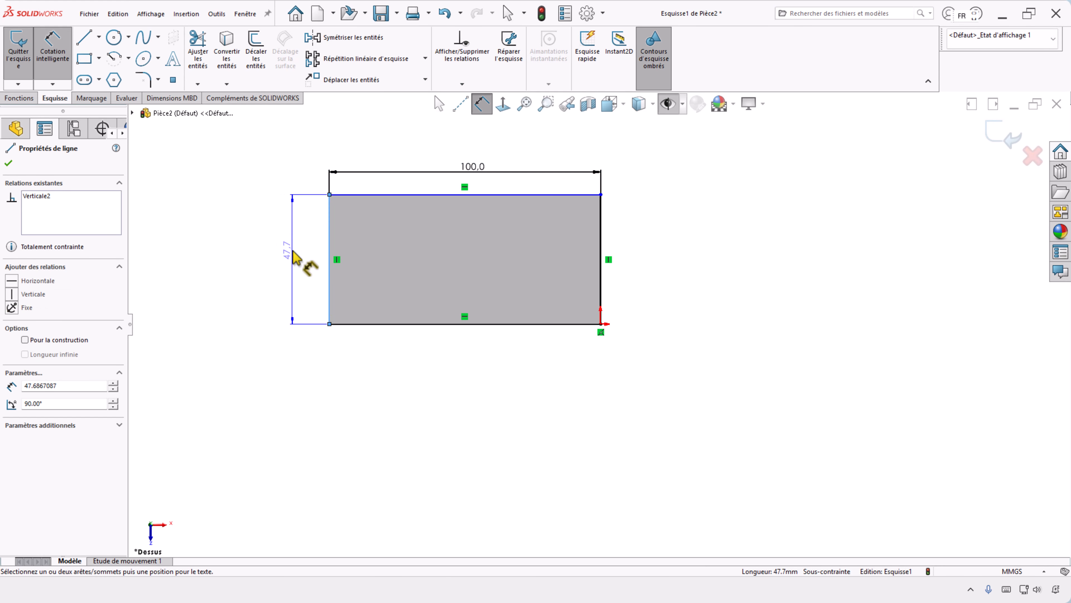
{"action": "left_click", "coordinate": [294, 254]}
{"action": "type", "text": "5"}
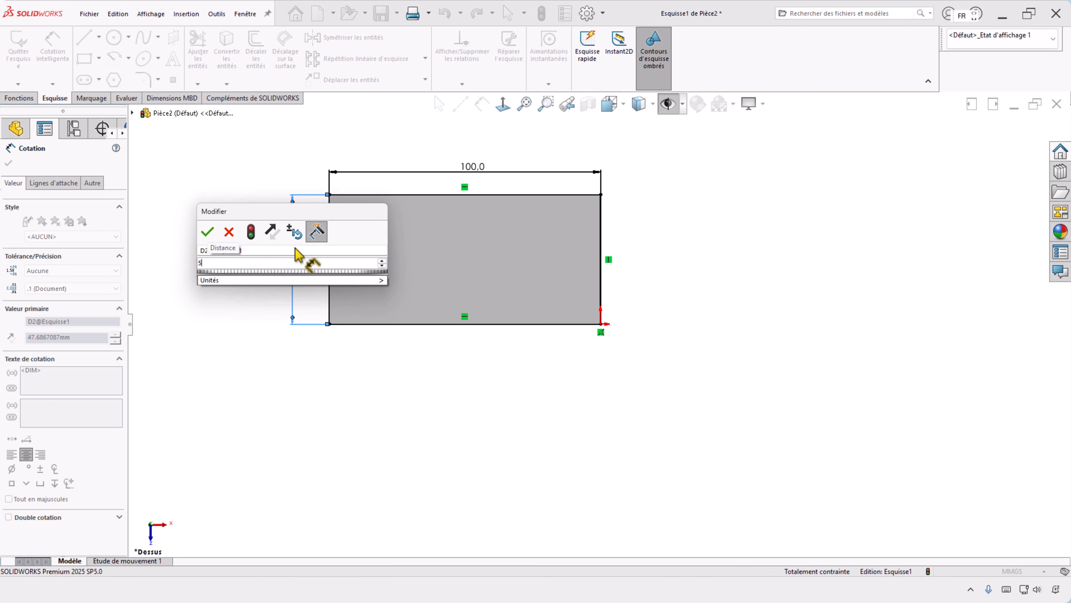
{"action": "type", "text": "0"}
{"action": "left_click", "coordinate": [208, 231]}
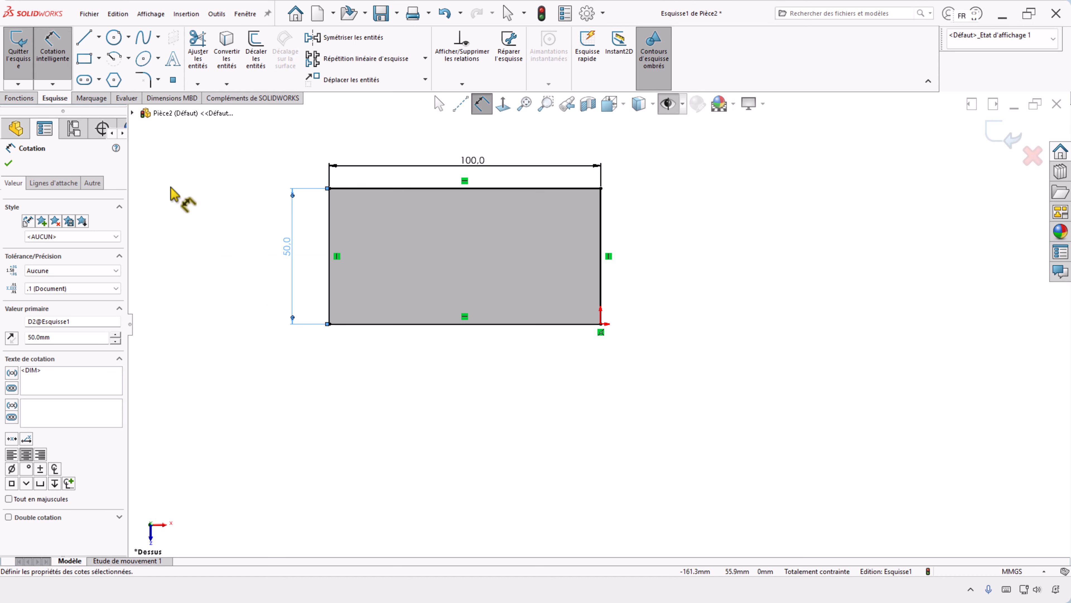
{"action": "left_click", "coordinate": [8, 163]}
- Extrude the rectangle 10 mm as a blind boss and clear the selection
{"action": "left_click", "coordinate": [34, 101]}
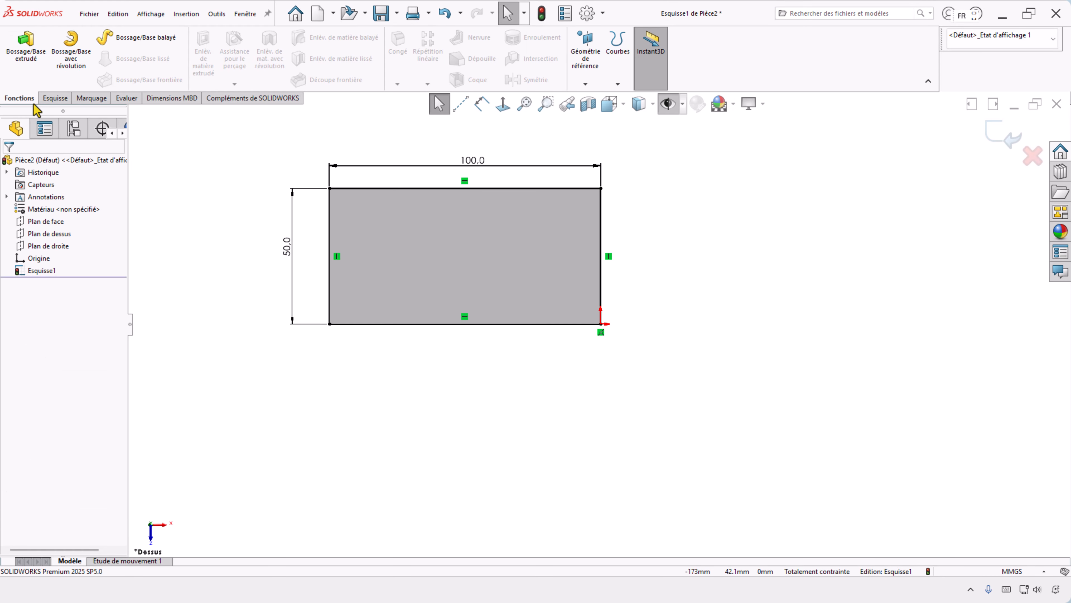
{"action": "left_click", "coordinate": [26, 45]}
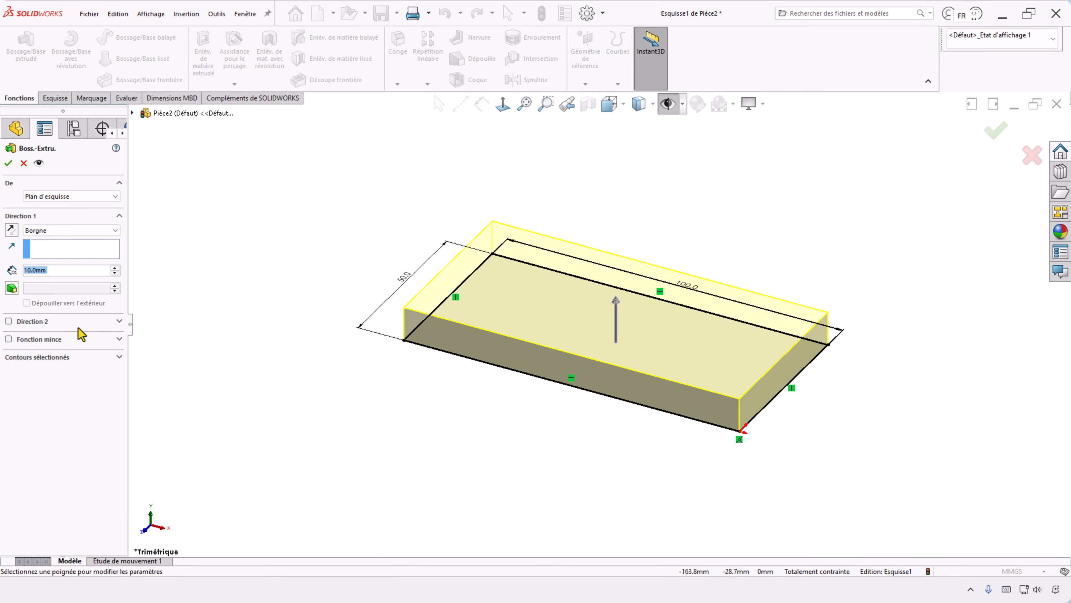
{"action": "left_click", "coordinate": [8, 163]}
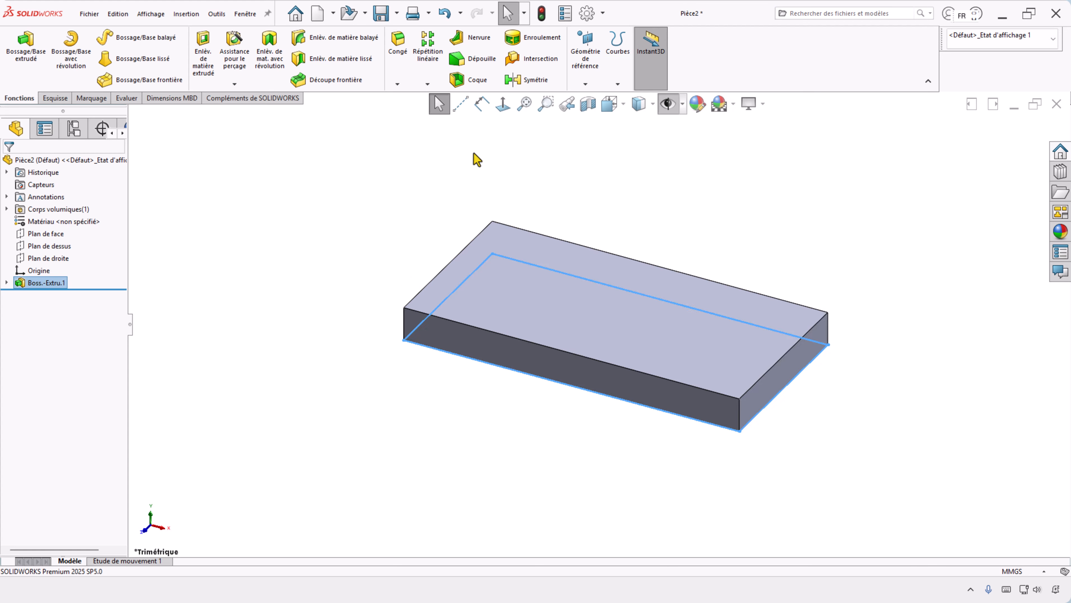
{"action": "left_click", "coordinate": [477, 159]}
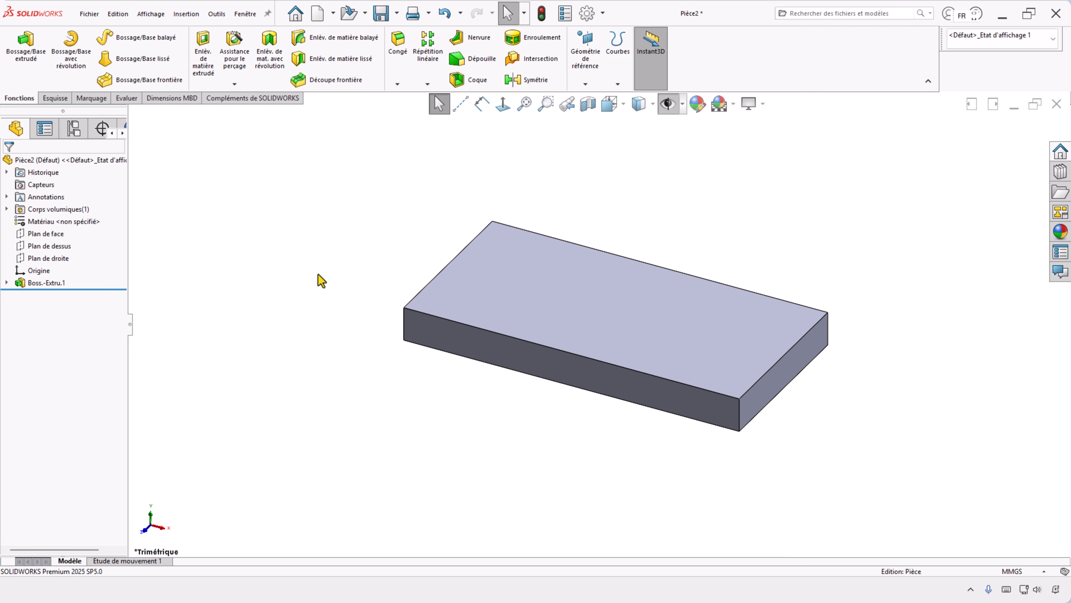
- Add a Scale (Echelle) feature to the block with uniform scaling about its Centre de gravité
{"action": "left_click", "coordinate": [186, 13]}
{"action": "mouse_move", "coordinate": [200, 76]}
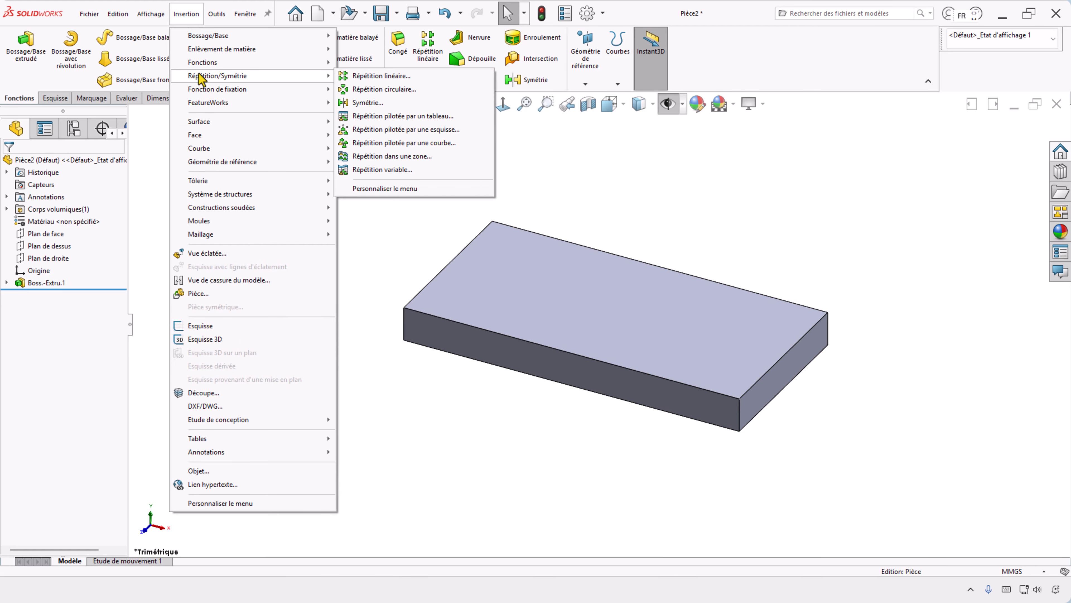
{"action": "mouse_move", "coordinate": [307, 63]}
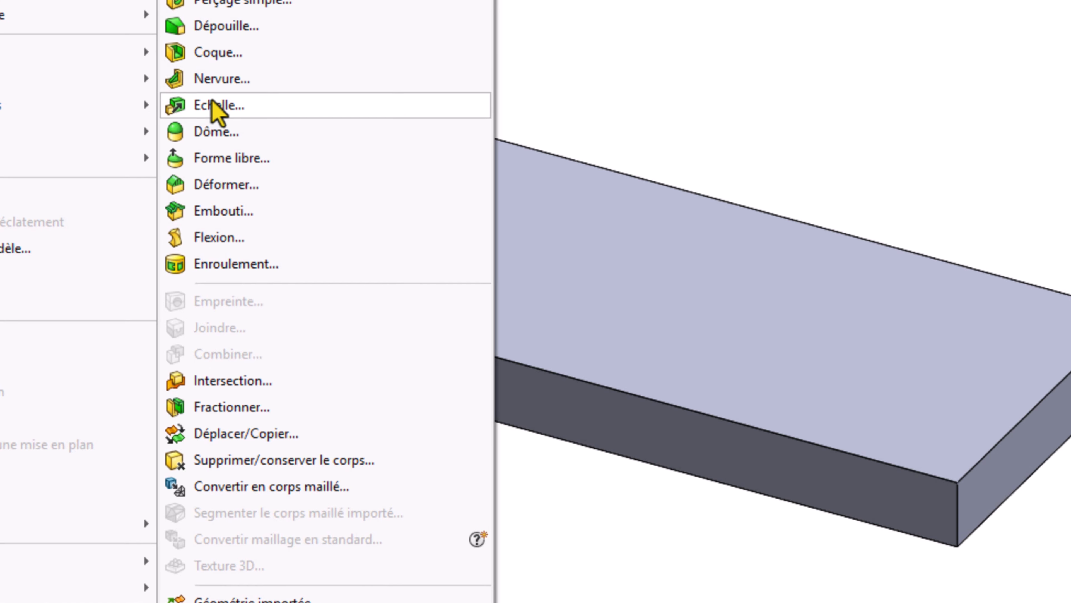
{"action": "left_click", "coordinate": [217, 106]}
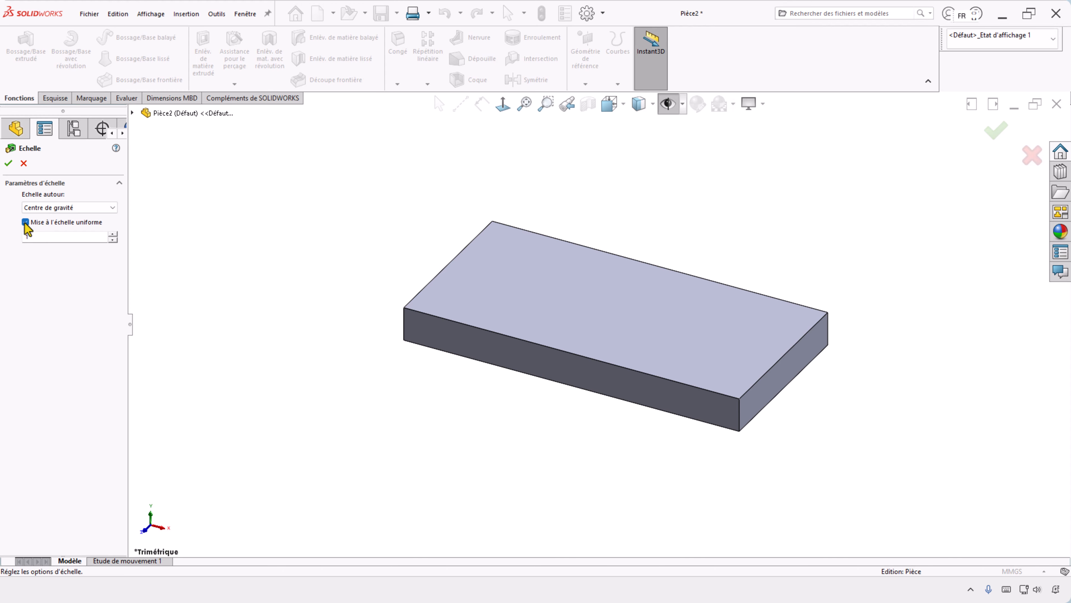
{"action": "left_click", "coordinate": [26, 222]}
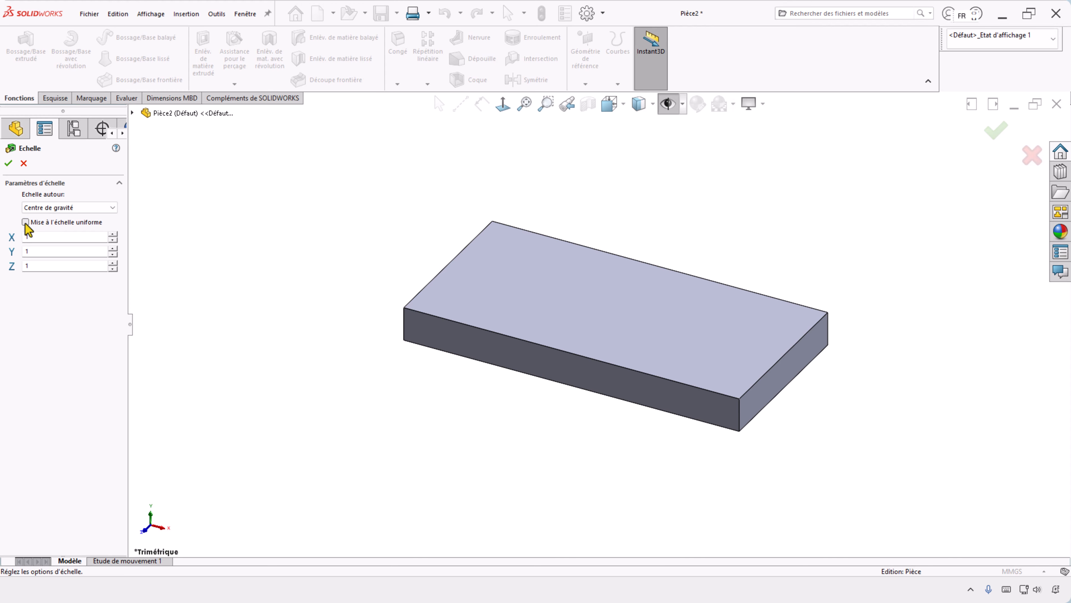
{"action": "left_click", "coordinate": [26, 222]}
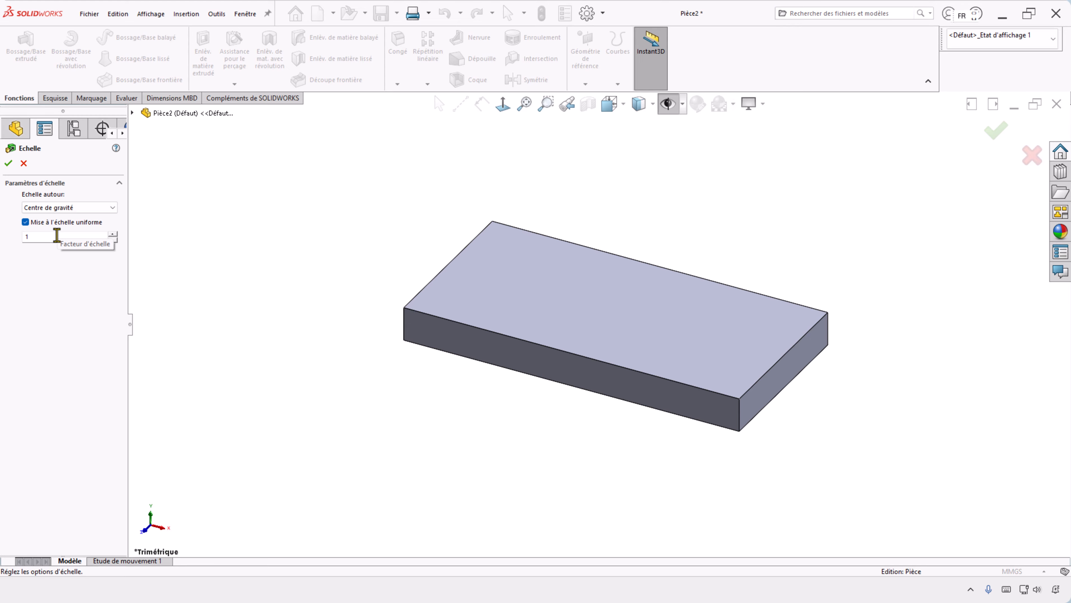
{"action": "left_click_drag", "start_coordinate": [42, 236], "coordinate": [1, 238]}
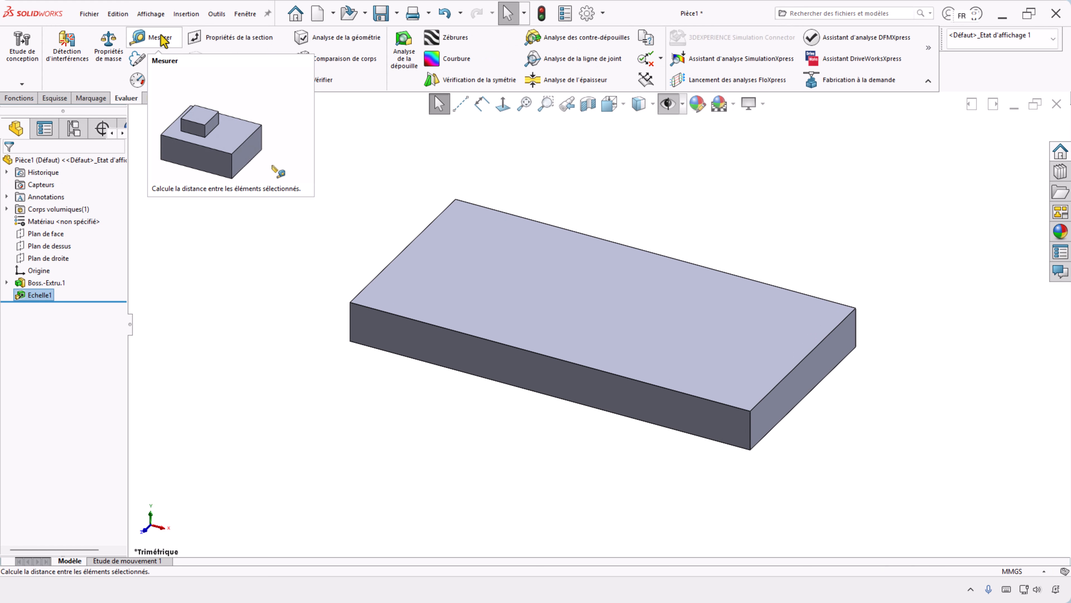
- Measure the scaled block's vertical edge and the distance between the front face's two vertical edges
{"action": "left_click", "coordinate": [162, 40]}
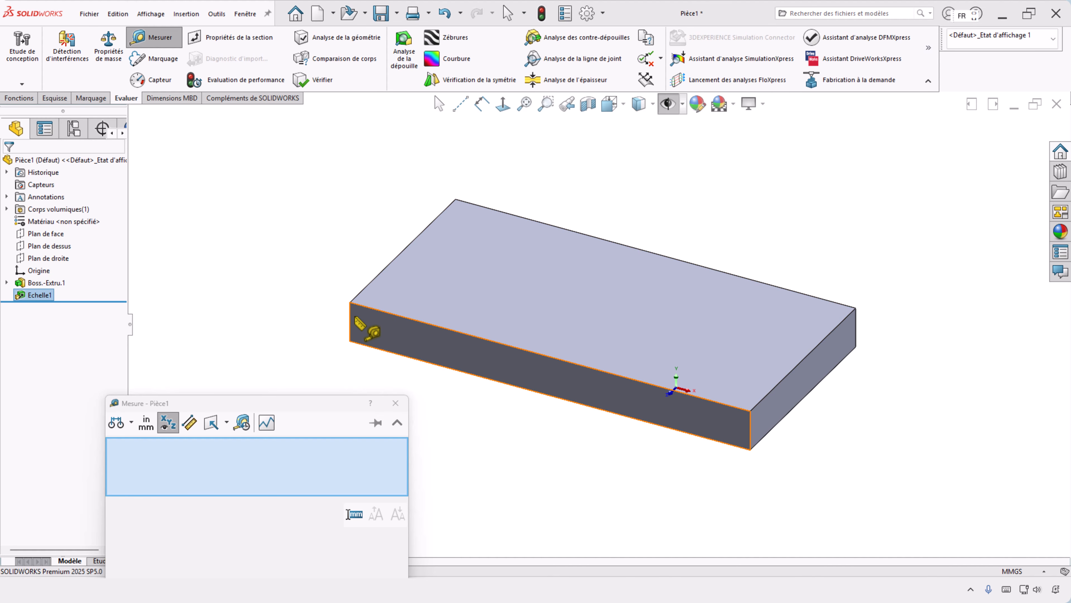
{"action": "left_click", "coordinate": [350, 320]}
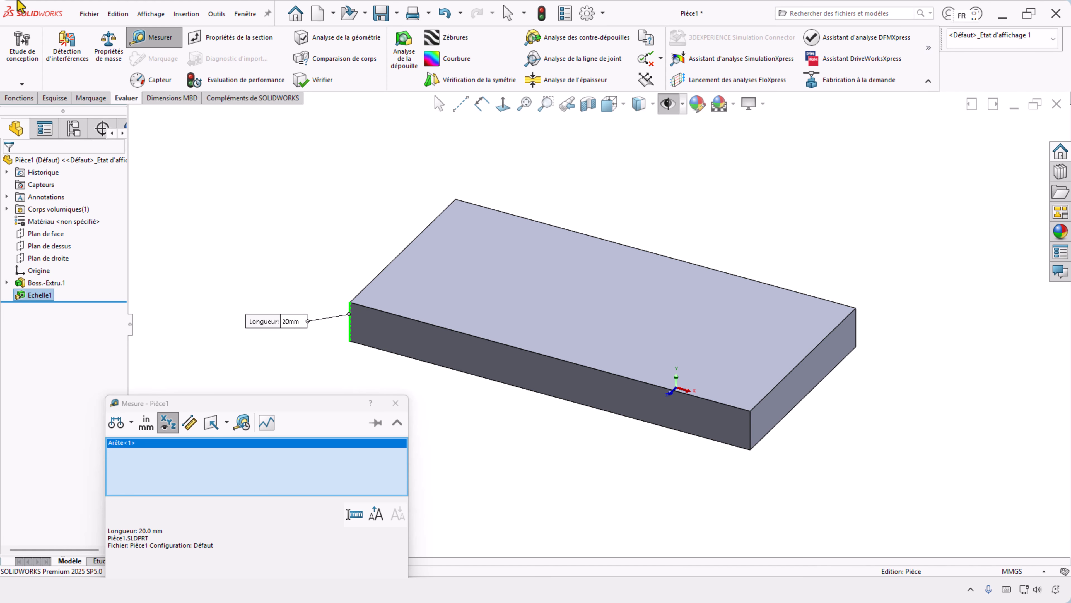
{"action": "left_click", "coordinate": [749, 430]}
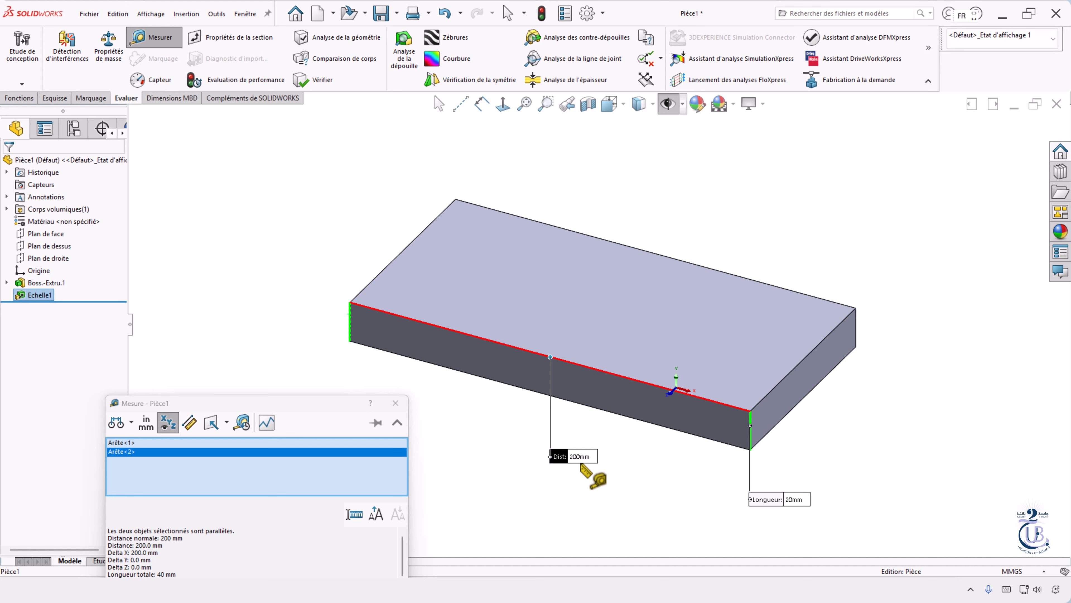
{"action": "left_click", "coordinate": [395, 402]}
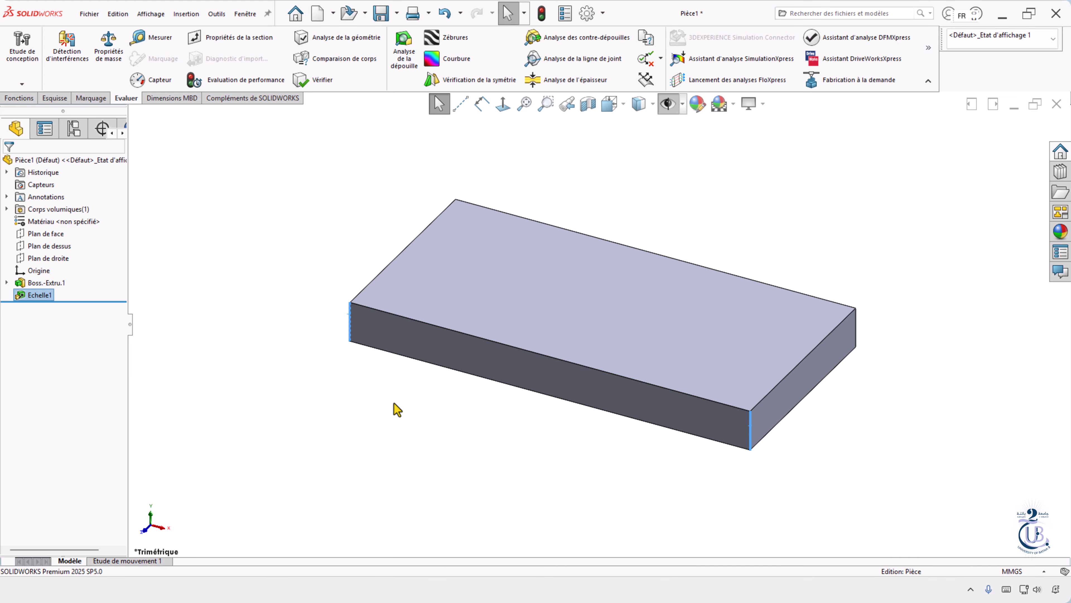
{"action": "left_click", "coordinate": [186, 13]}
{"action": "mouse_move", "coordinate": [203, 62]}
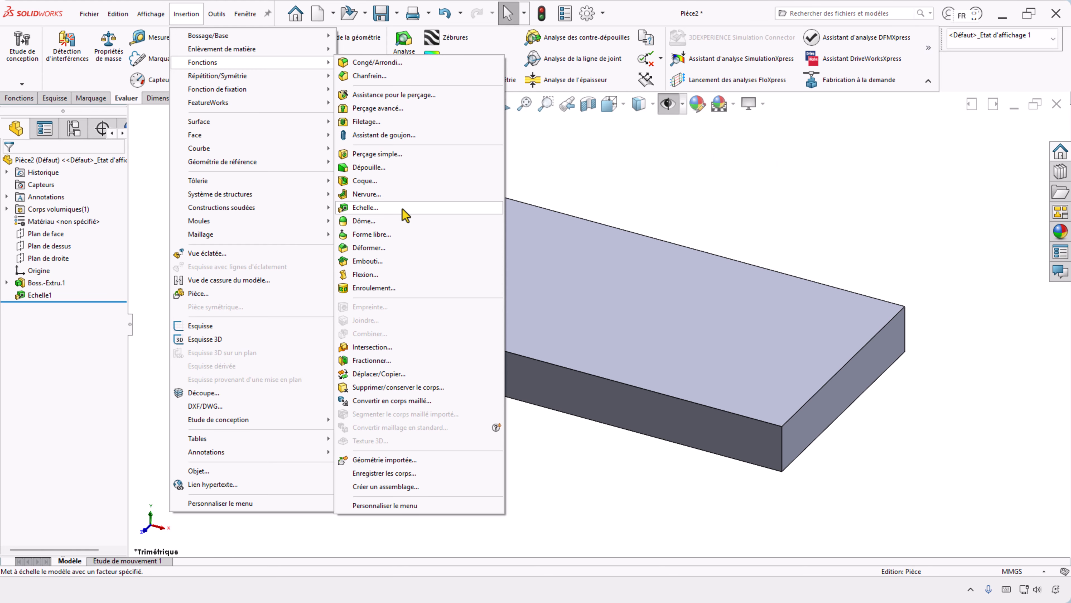
{"action": "left_click", "coordinate": [558, 161]}
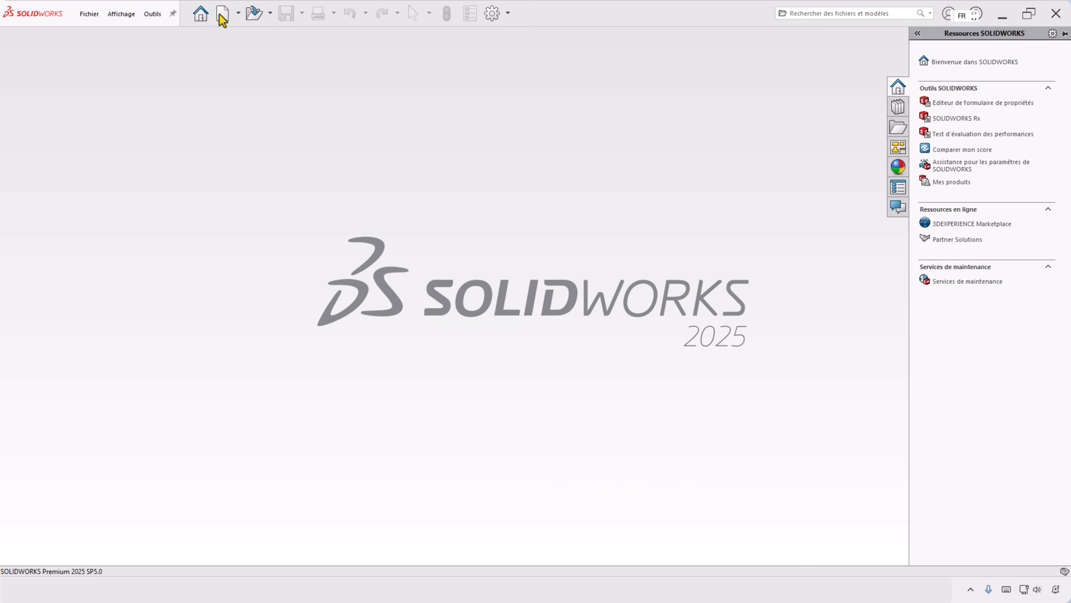
- Create a new drawing document with the standard A4 (ISO) sheet format
{"action": "left_click", "coordinate": [222, 15]}
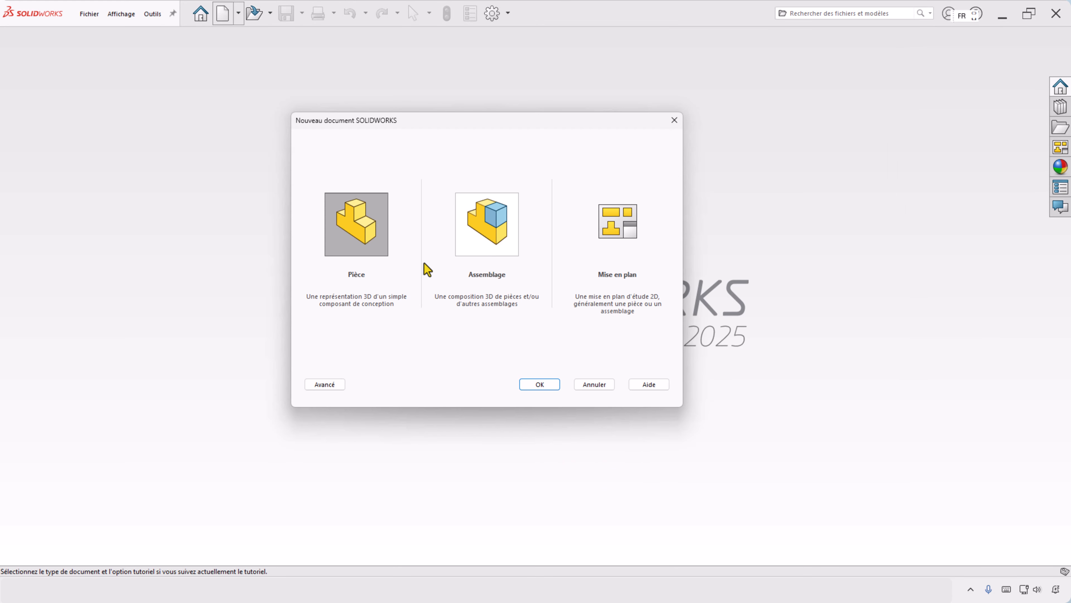
{"action": "left_click", "coordinate": [618, 215]}
{"action": "left_click", "coordinate": [540, 384]}
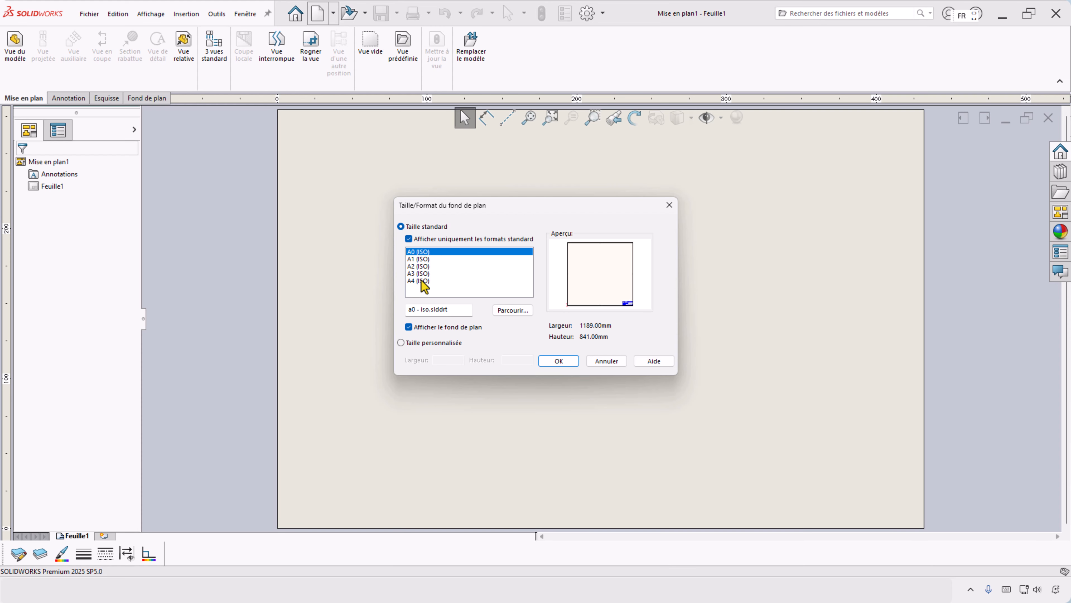
{"action": "double_click", "coordinate": [419, 280]}
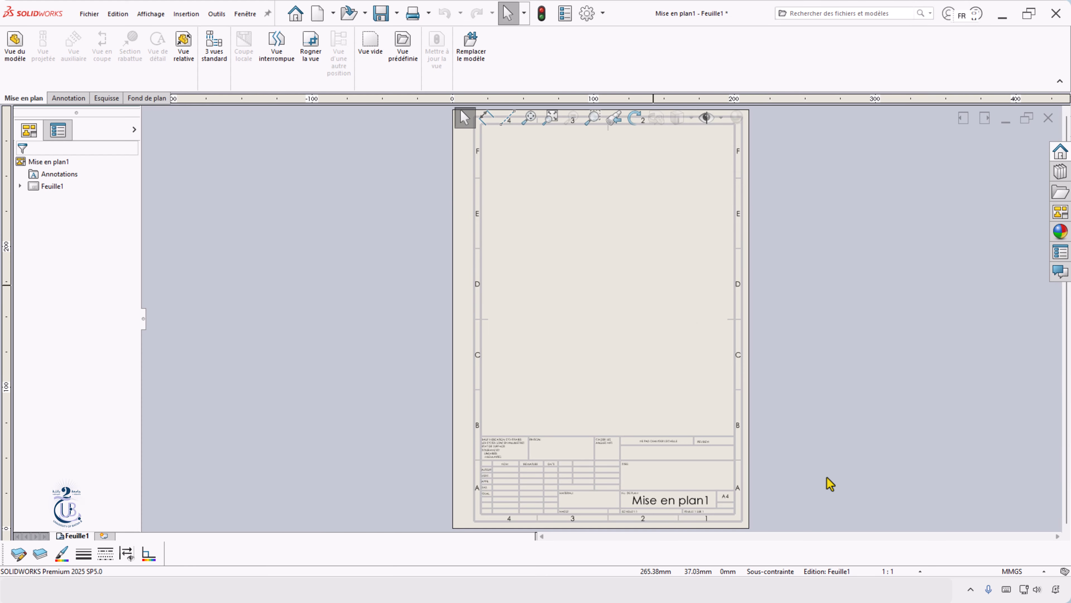
- Open the list of predefined scales for sheet Feuille1
{"action": "left_click", "coordinate": [888, 570]}
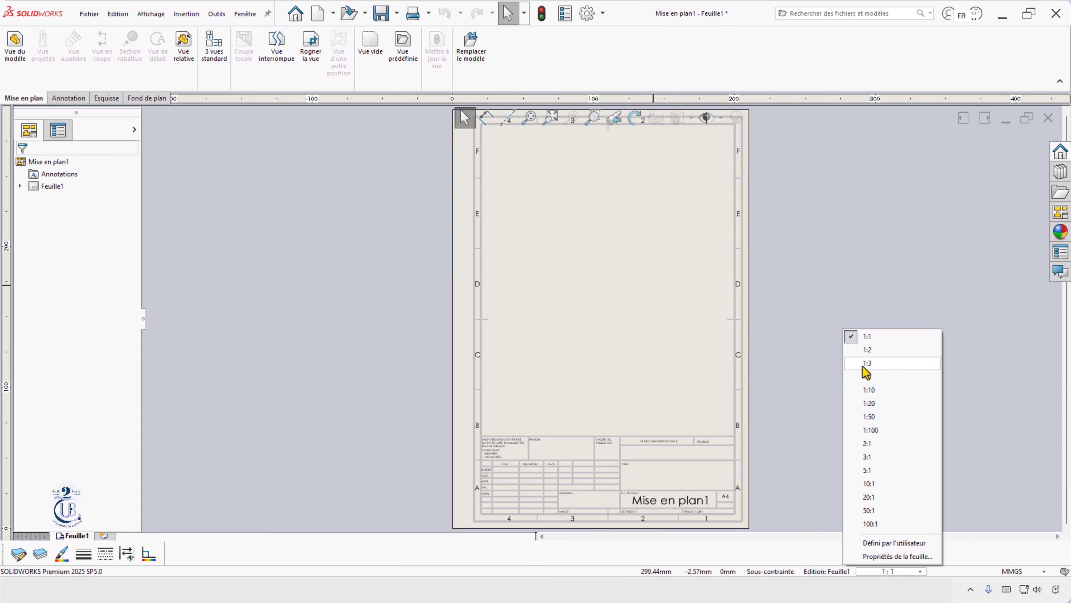